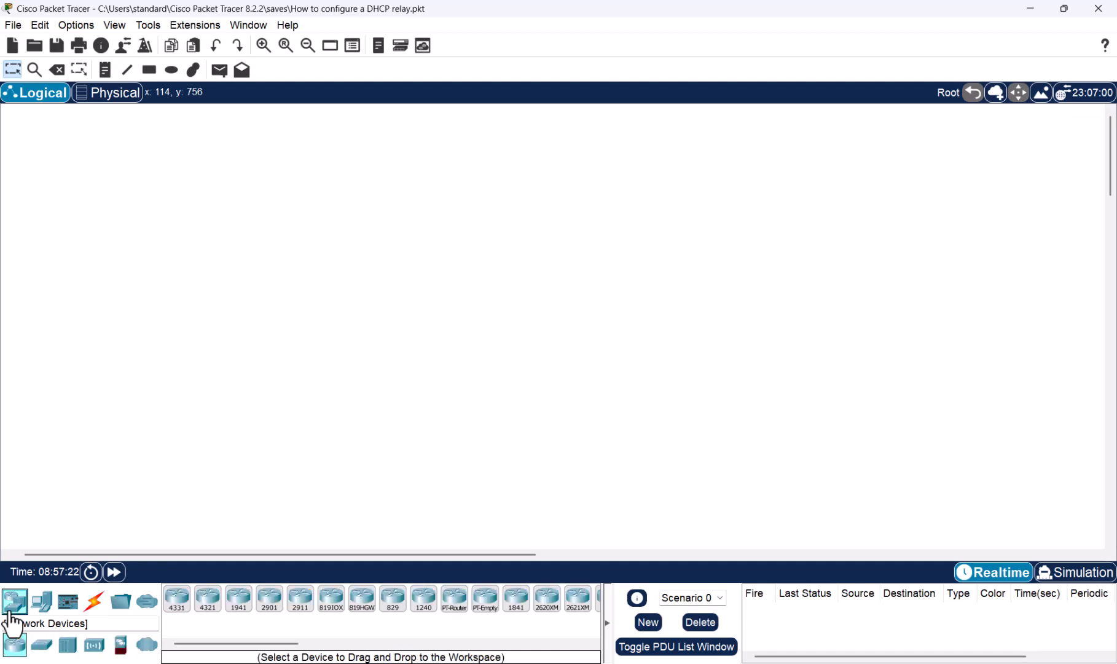
# - Place a 4331 router in the upper middle of the workspace and two PCs below it, one on each side
pyautogui.click(176, 605)
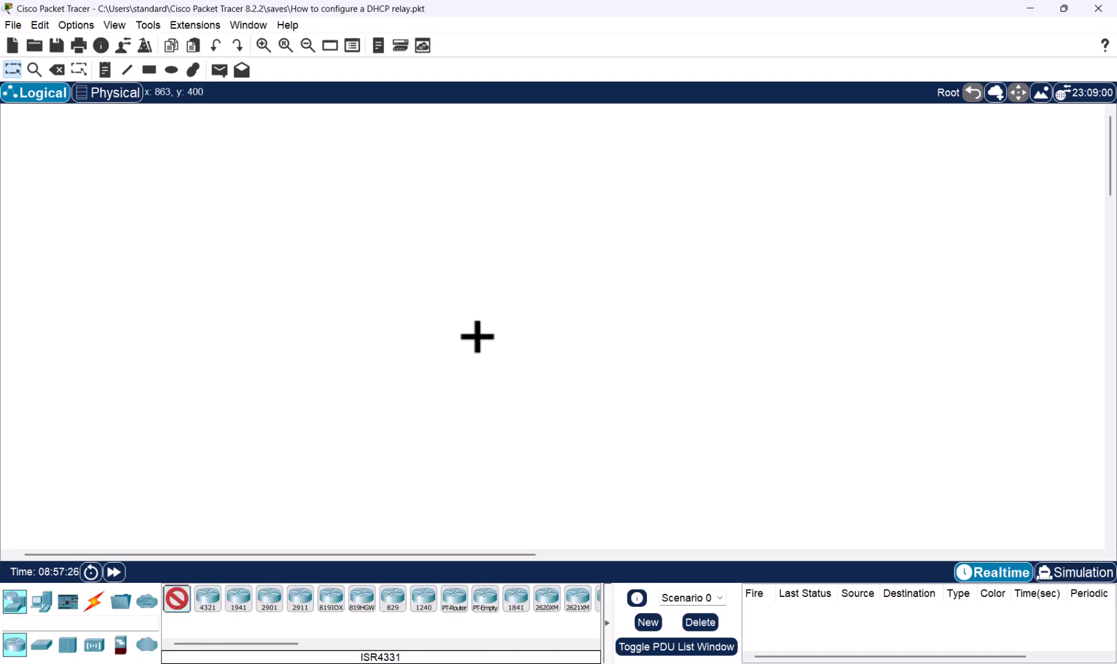
pyautogui.click(550, 224)
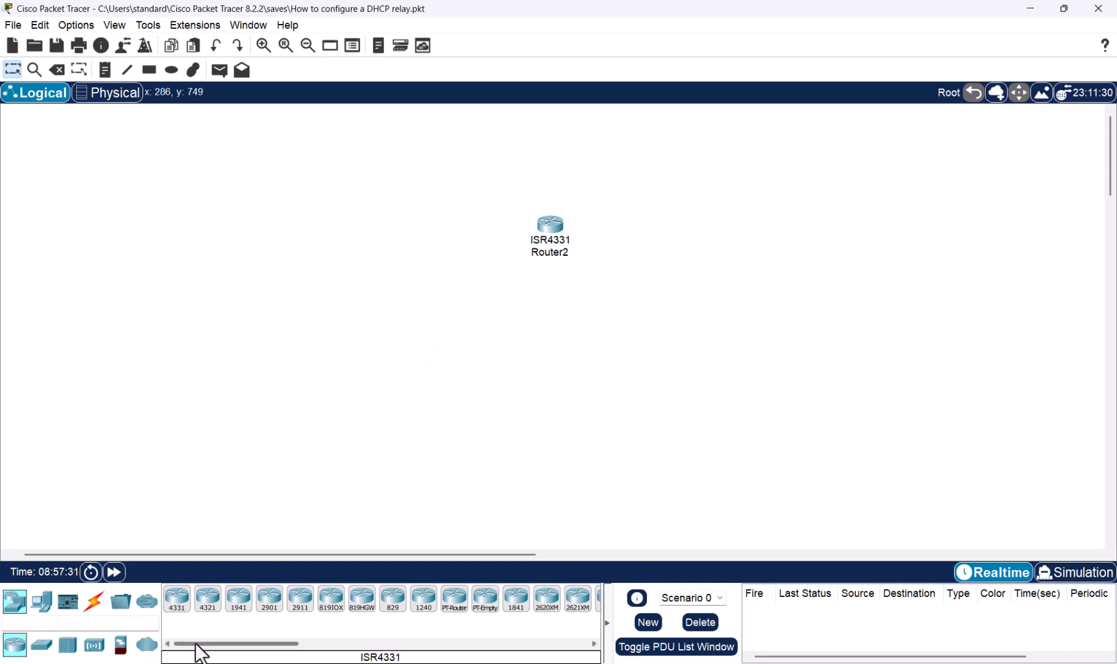
pyautogui.click(41, 601)
pyautogui.click(177, 607)
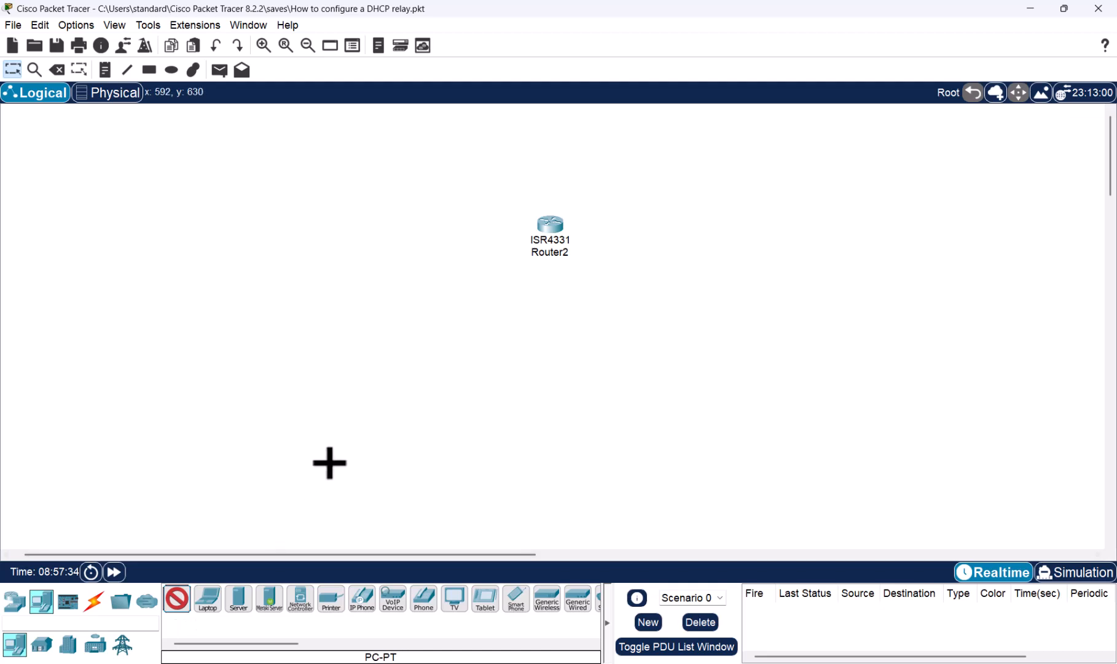
pyautogui.click(357, 448)
pyautogui.click(682, 445)
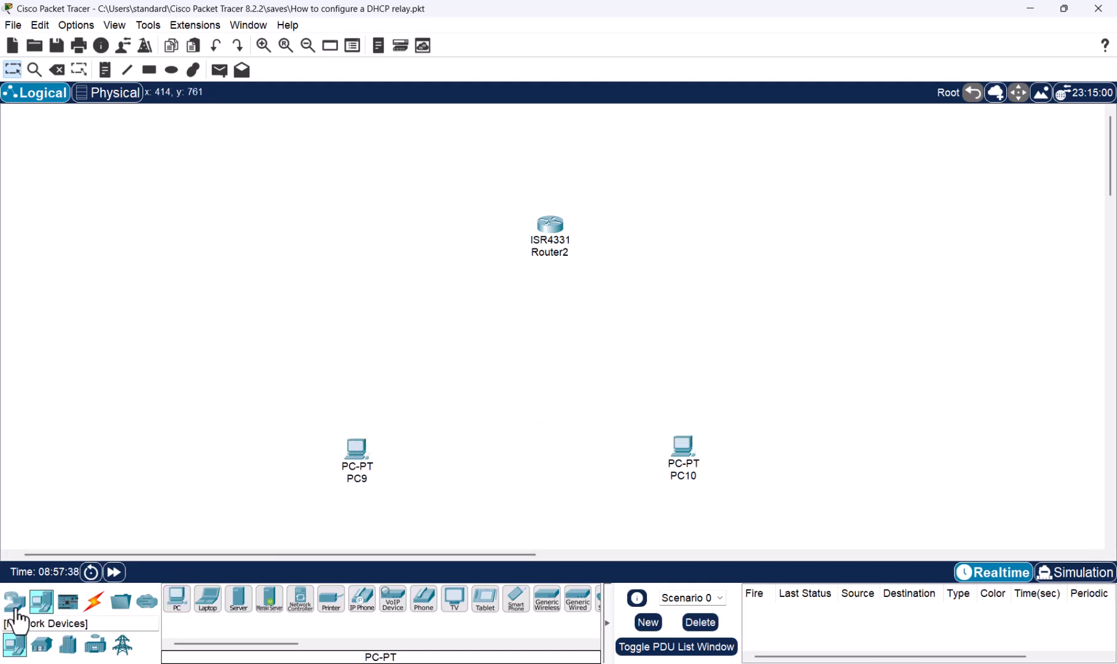
# - Place a 2960 switch directly below the router, between it and the two PCs
pyautogui.click(15, 606)
pyautogui.click(42, 644)
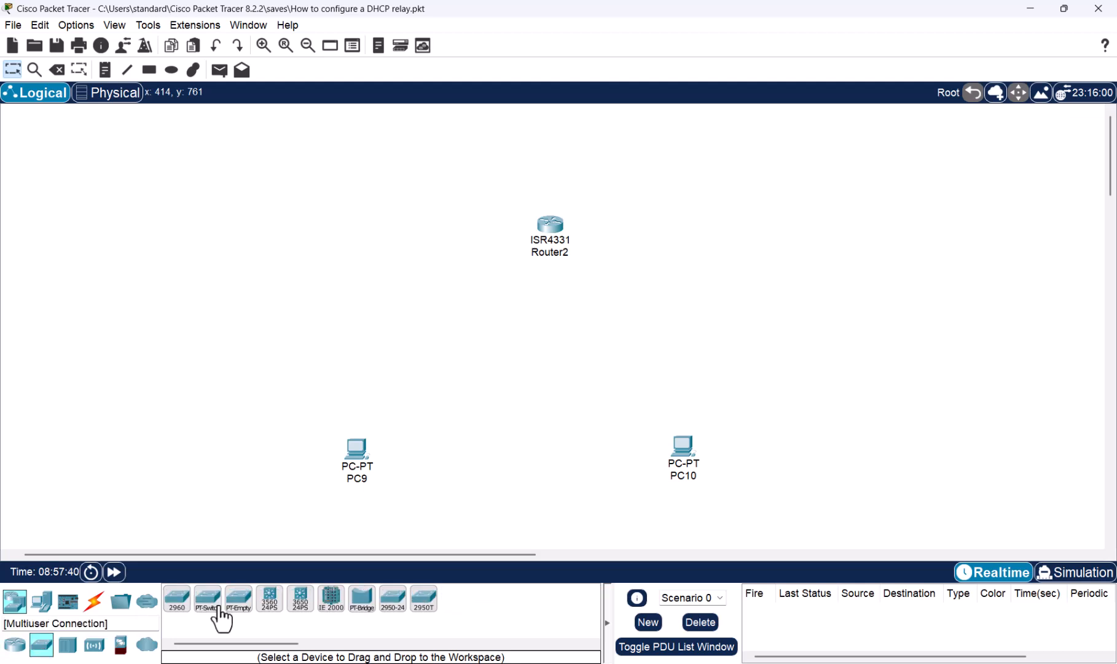
pyautogui.click(178, 600)
pyautogui.click(548, 353)
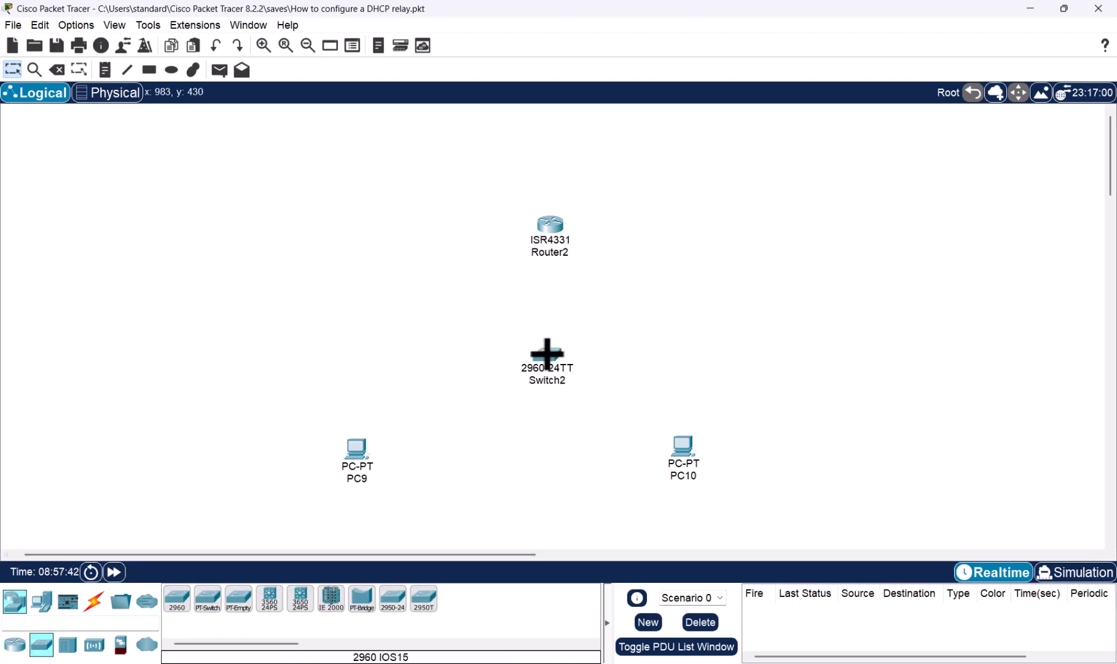
# - Add a server to the left of the router and name it DHCP Server
pyautogui.click(41, 599)
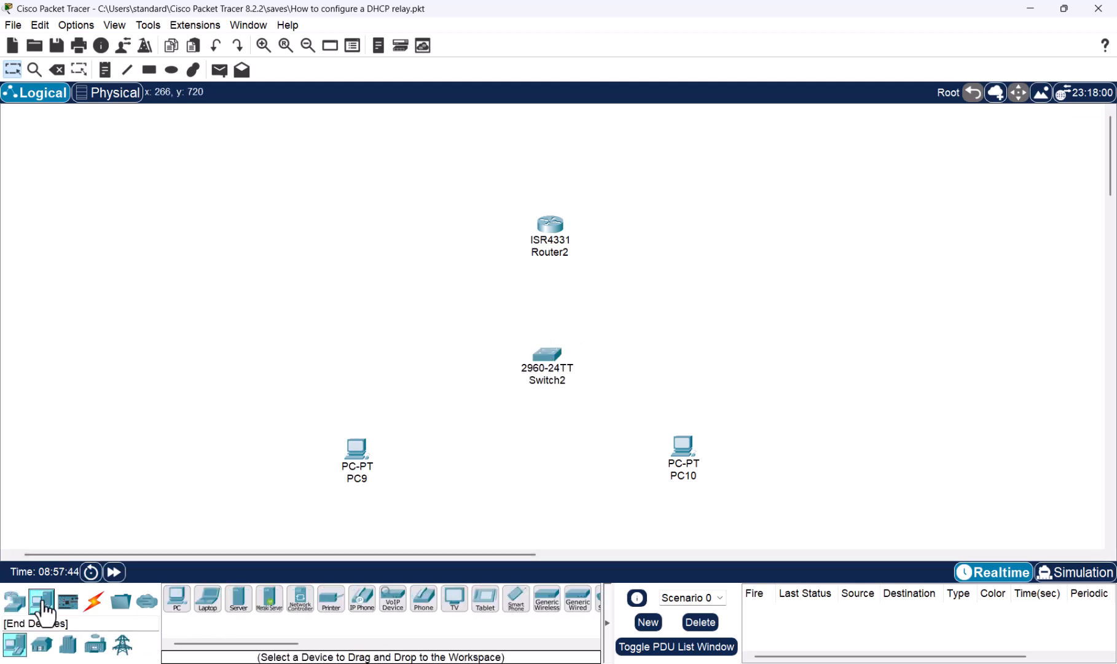
pyautogui.click(236, 600)
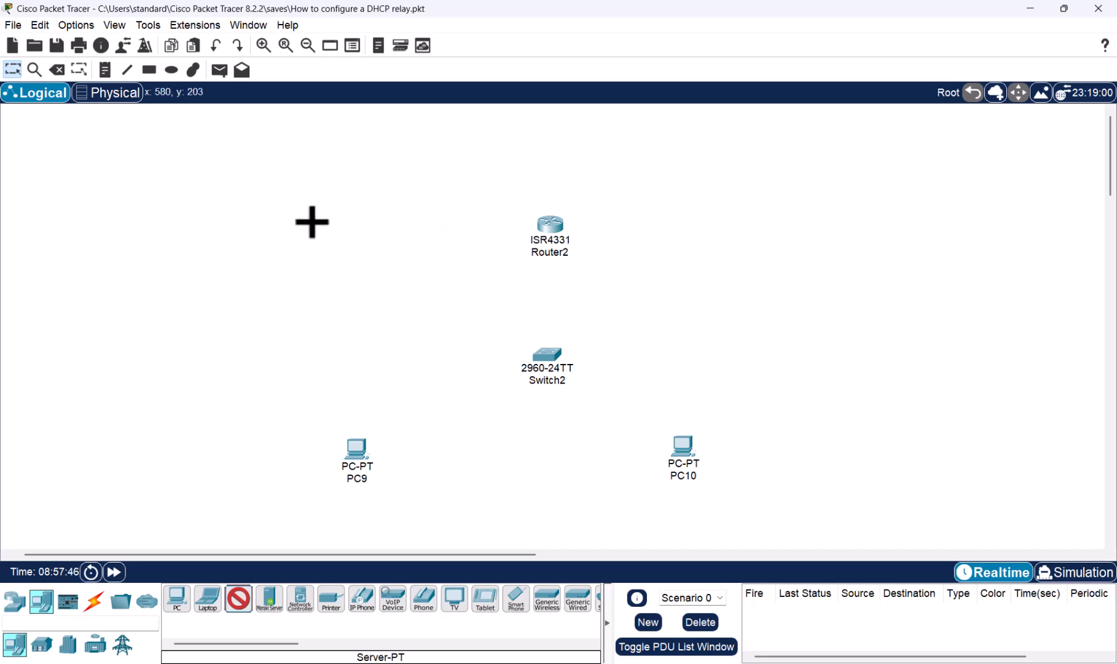
pyautogui.click(312, 221)
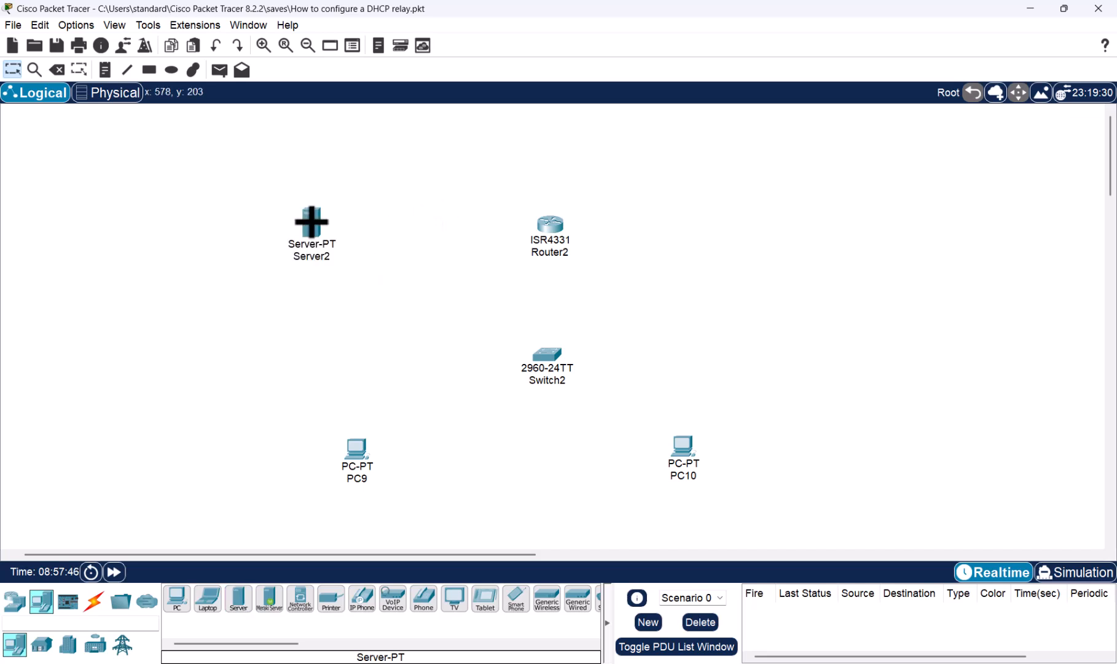
pyautogui.click(322, 257)
pyautogui.press('capslock')
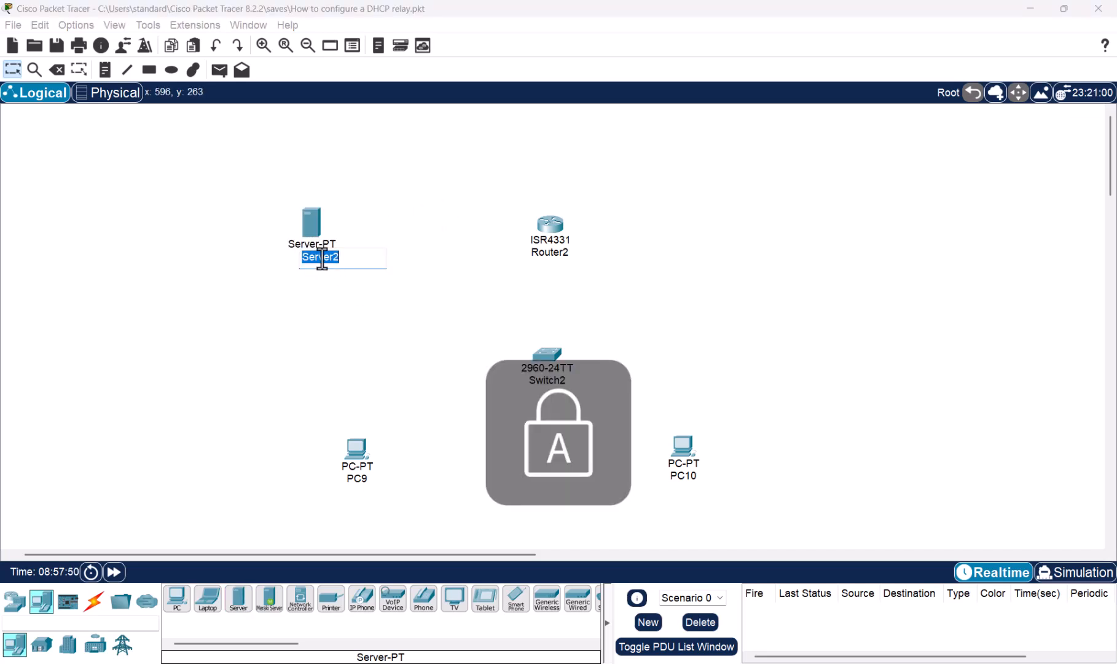
pyautogui.write('DHCP')
pyautogui.press('capslock')
pyautogui.write('Ser')
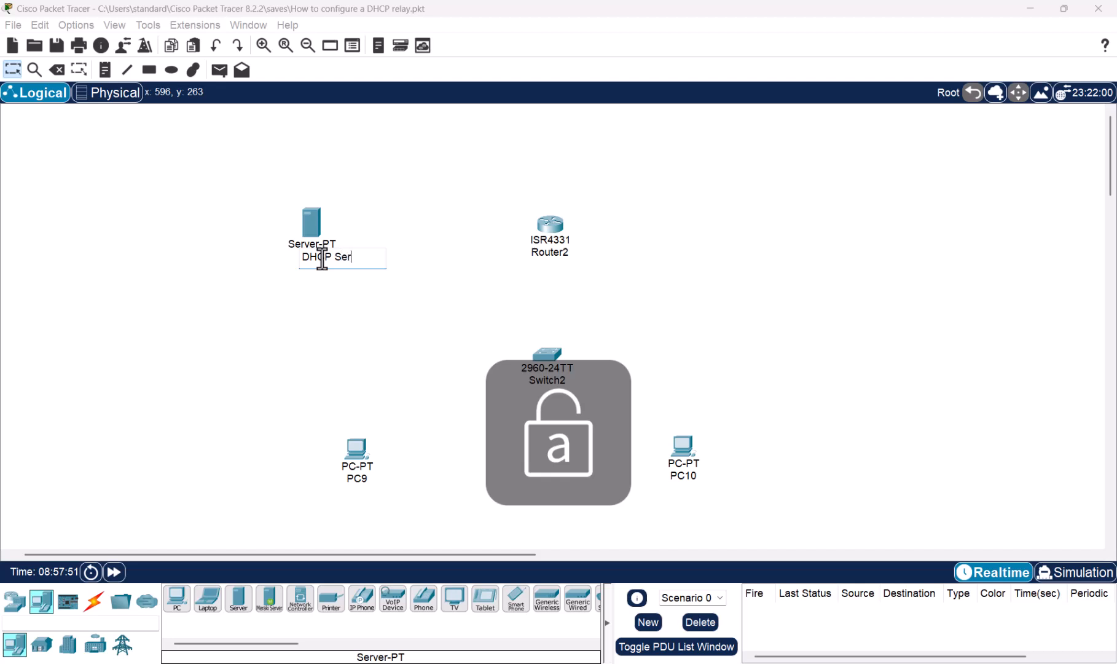
pyautogui.write('ver')
pyautogui.click(425, 358)
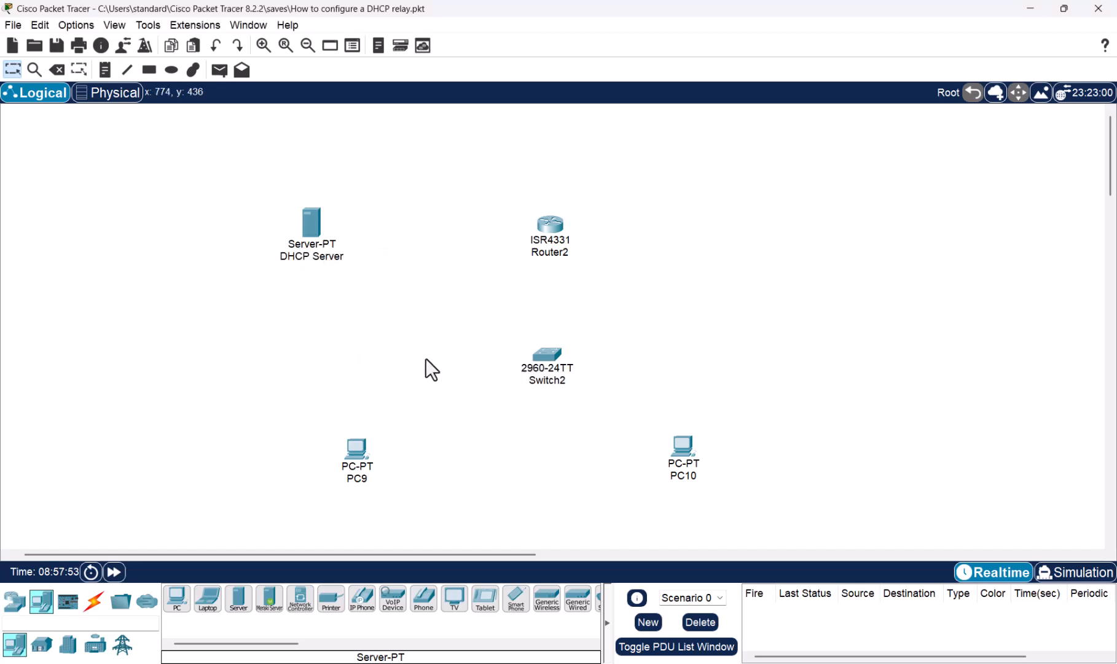
# - Connect PC9's FastEthernet0 port to Switch2's FastEthernet0/1 port with a copper straight-through cable
pyautogui.click(93, 600)
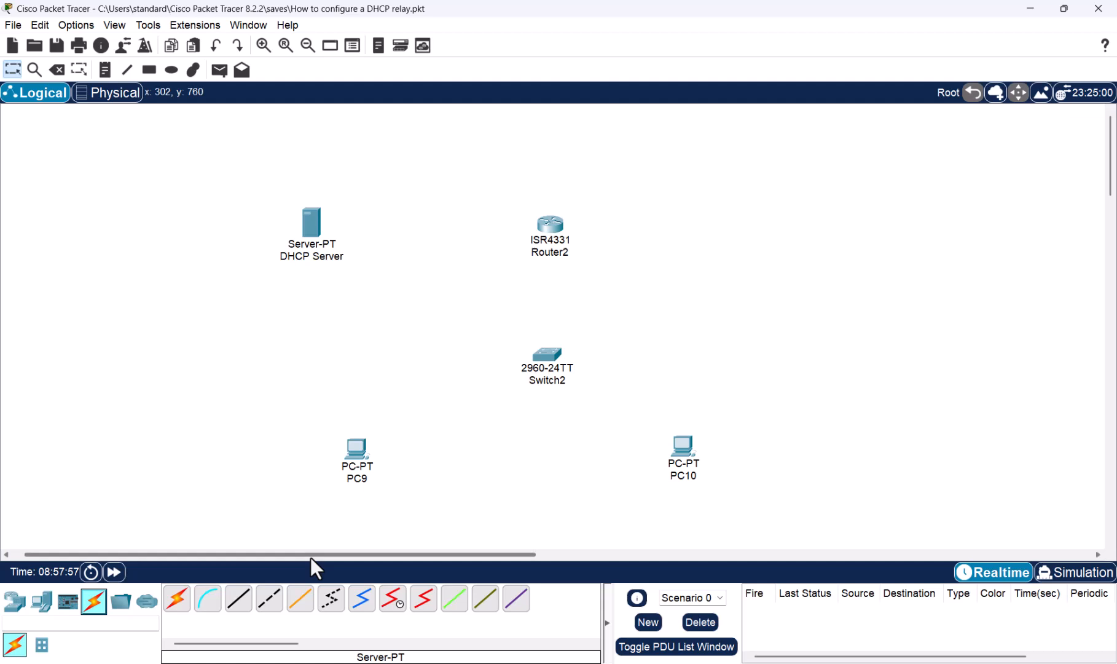
pyautogui.click(239, 605)
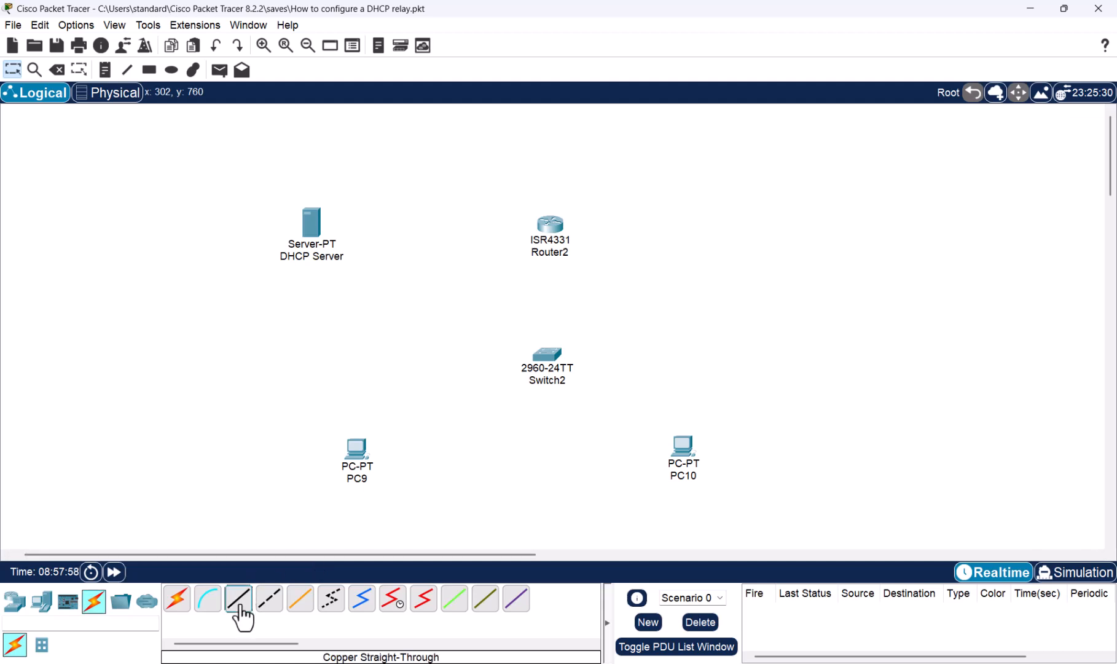
pyautogui.click(357, 450)
pyautogui.click(446, 513)
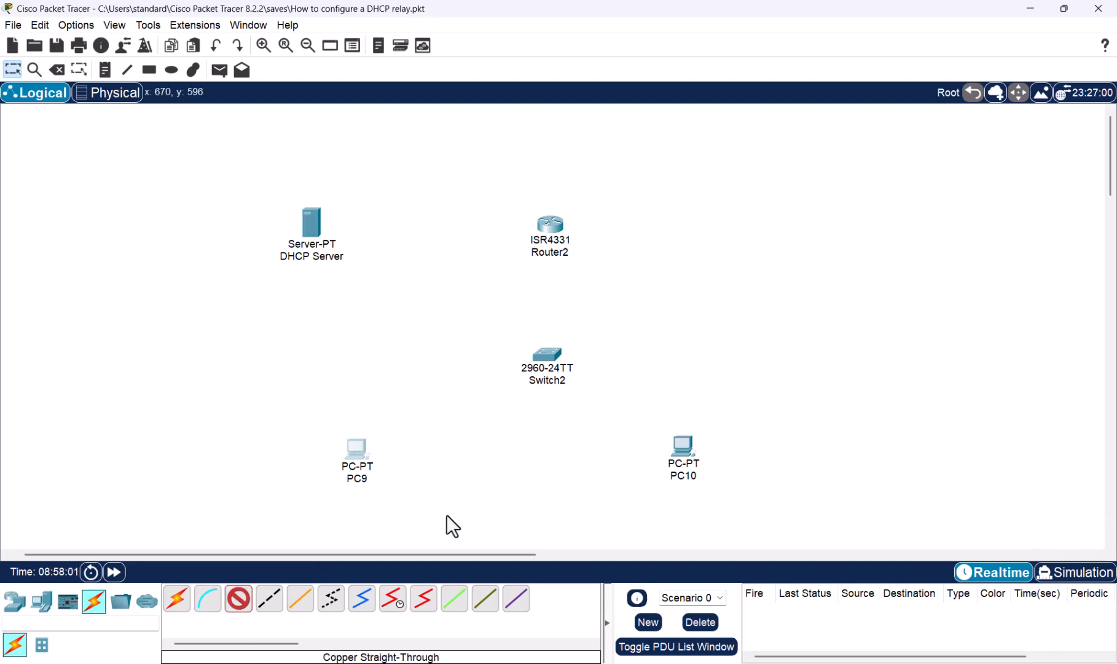
pyautogui.click(543, 357)
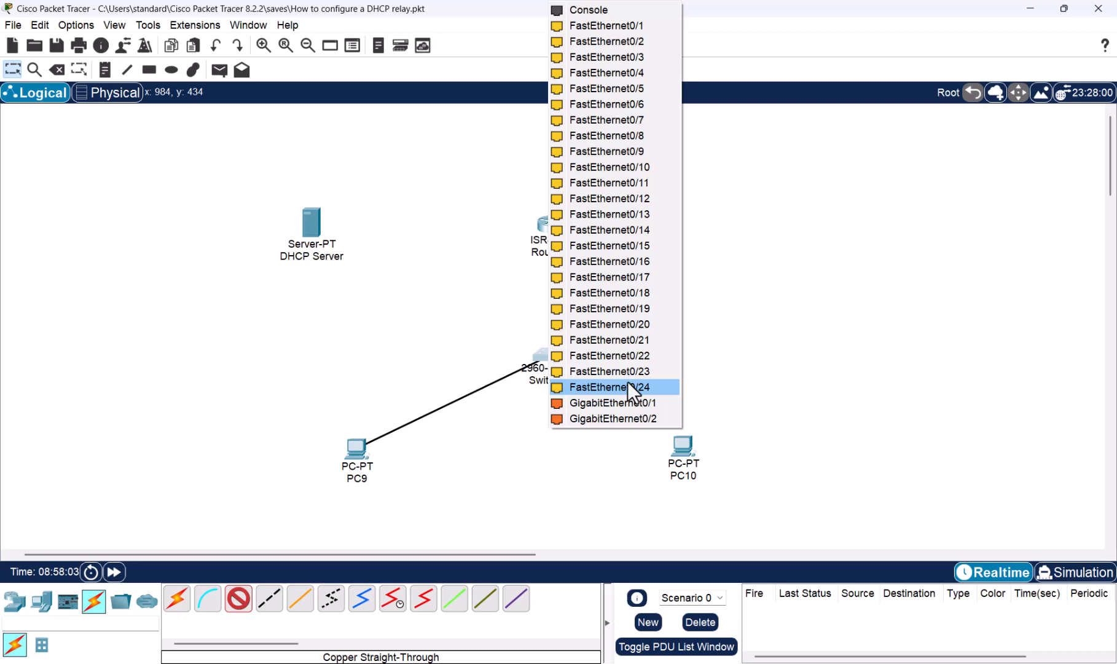
pyautogui.click(596, 30)
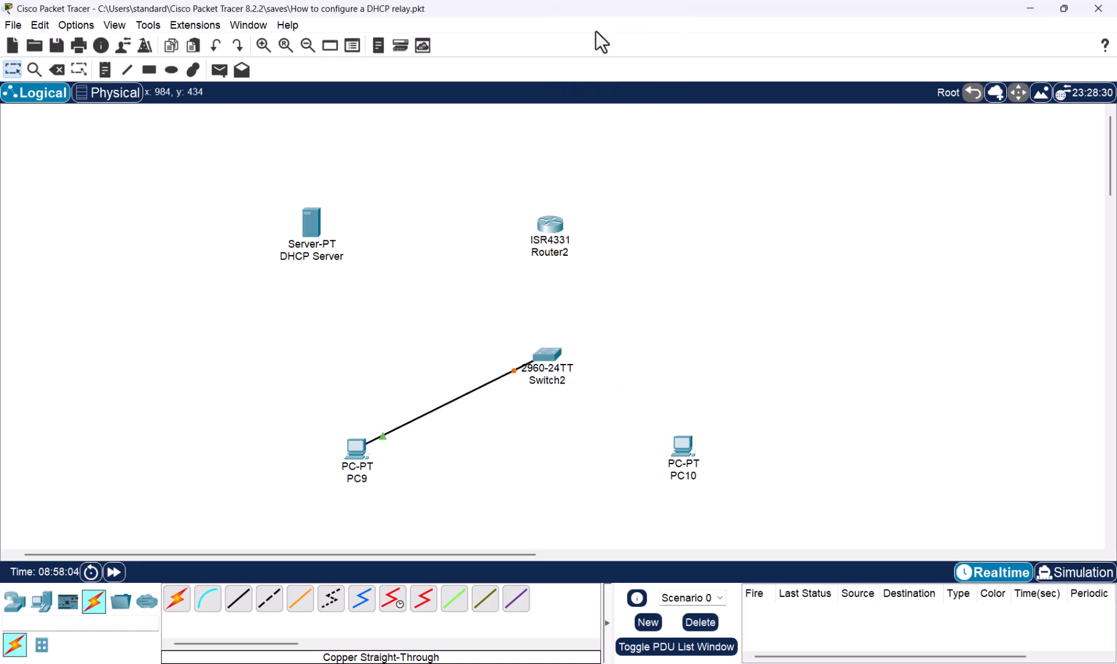
# - Connect PC10's FastEthernet0 port to Switch2's FastEthernet0/2 port with a copper straight-through cable
pyautogui.click(240, 602)
pyautogui.click(681, 447)
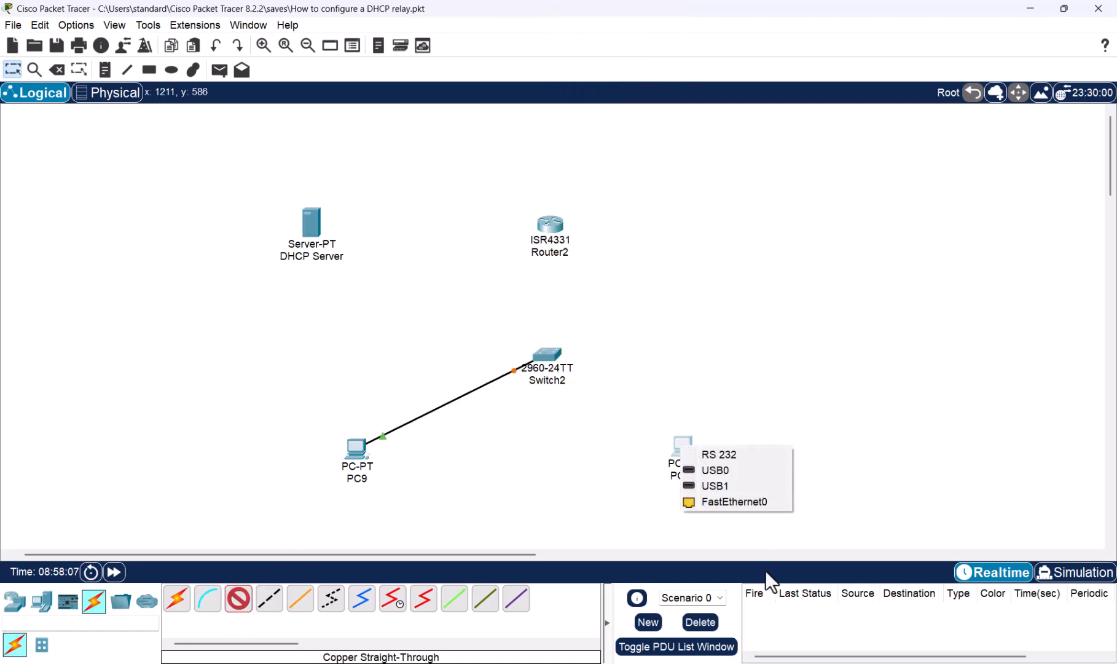
pyautogui.click(734, 503)
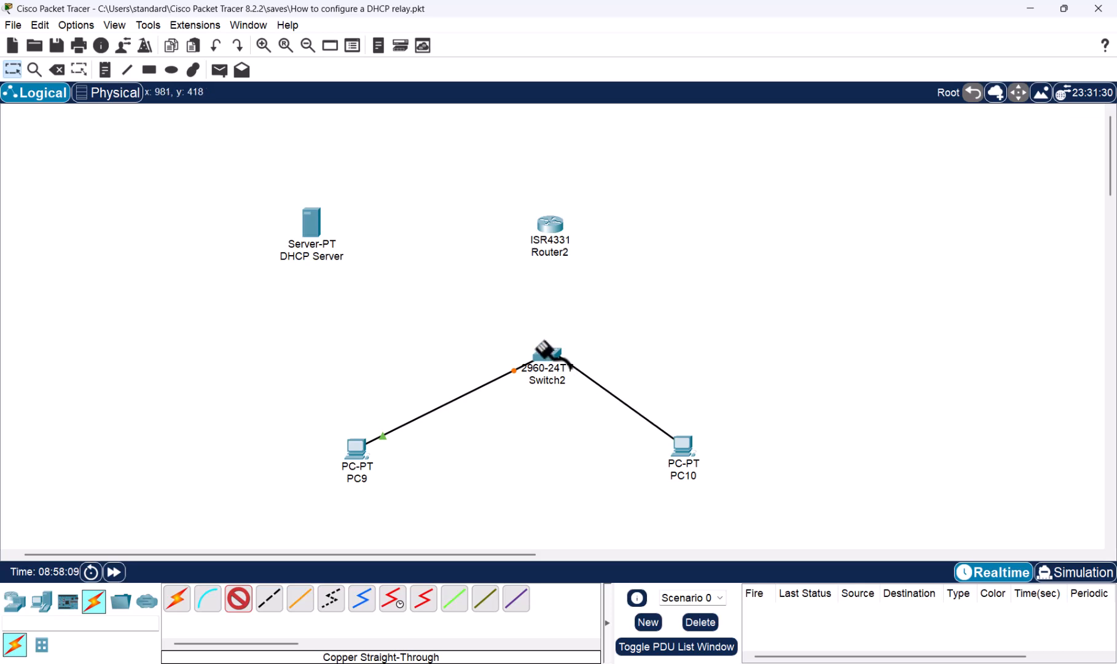
pyautogui.click(545, 351)
pyautogui.click(627, 27)
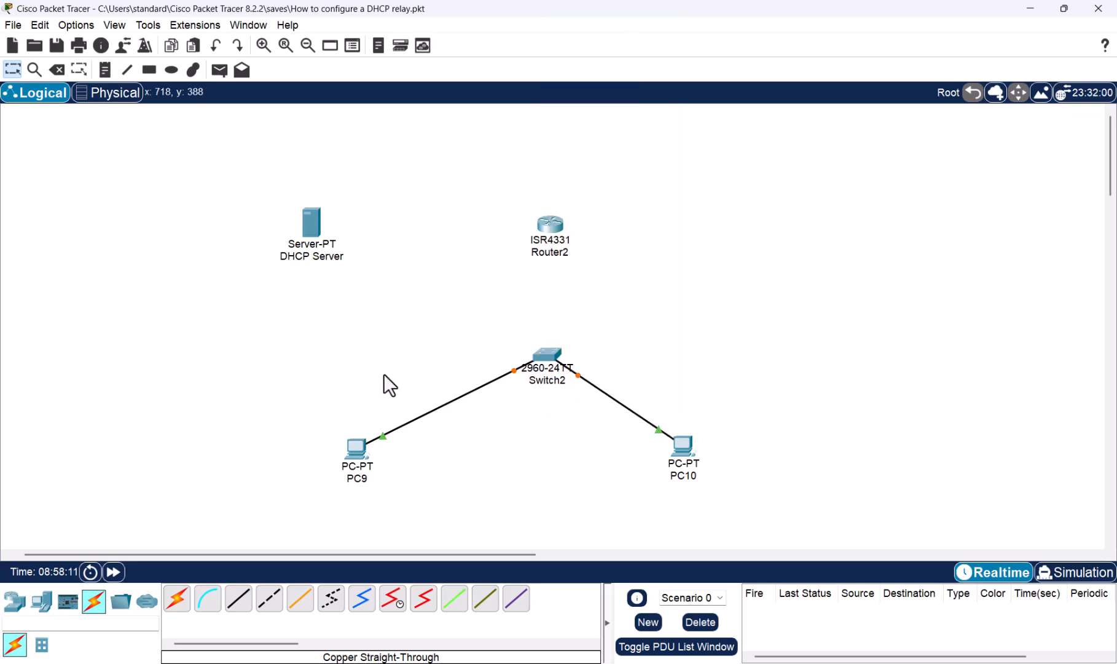
# - Connect Router2's GigabitEthernet0/0/0 port to the DHCP Server's FastEthernet0 port with a copper straight-through cable
pyautogui.click(240, 607)
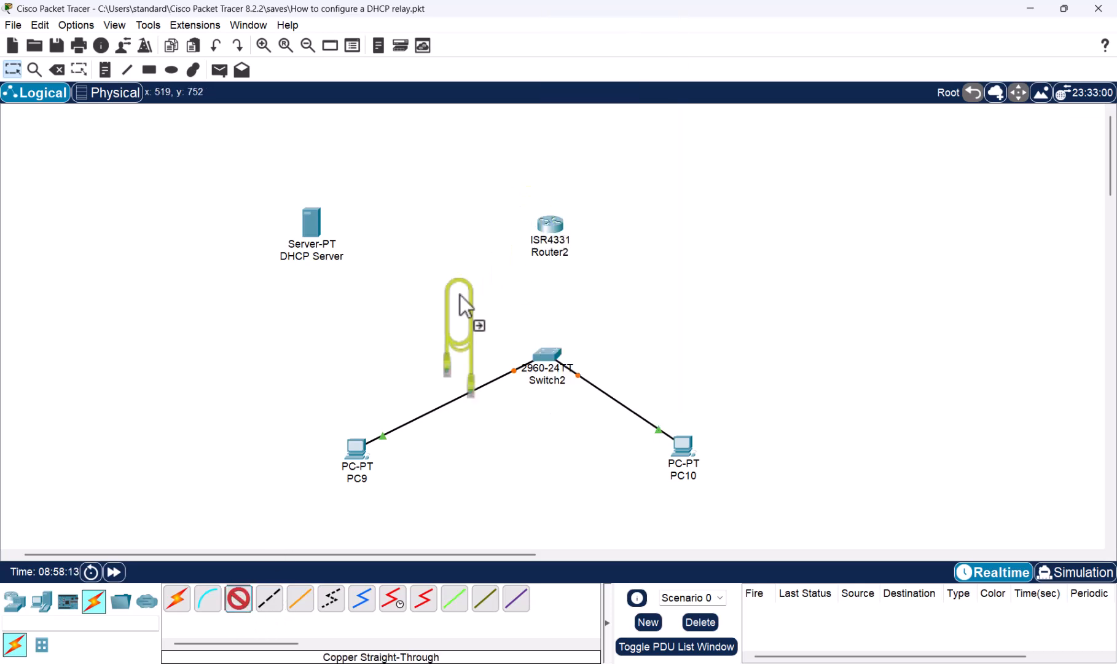
pyautogui.click(548, 226)
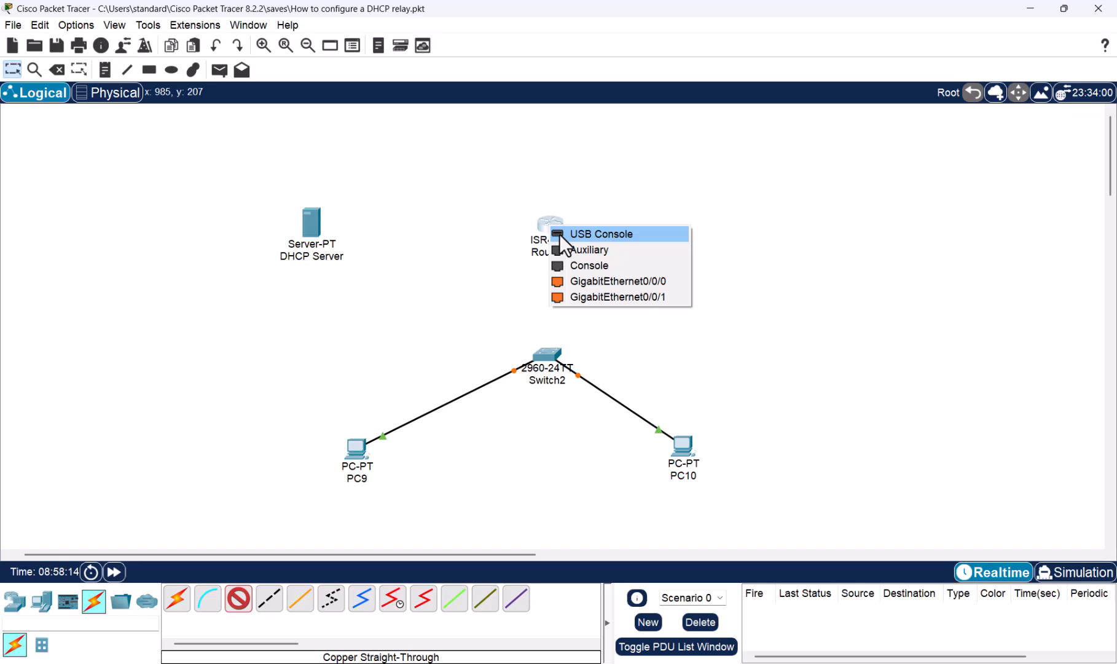
pyautogui.click(610, 282)
pyautogui.click(311, 228)
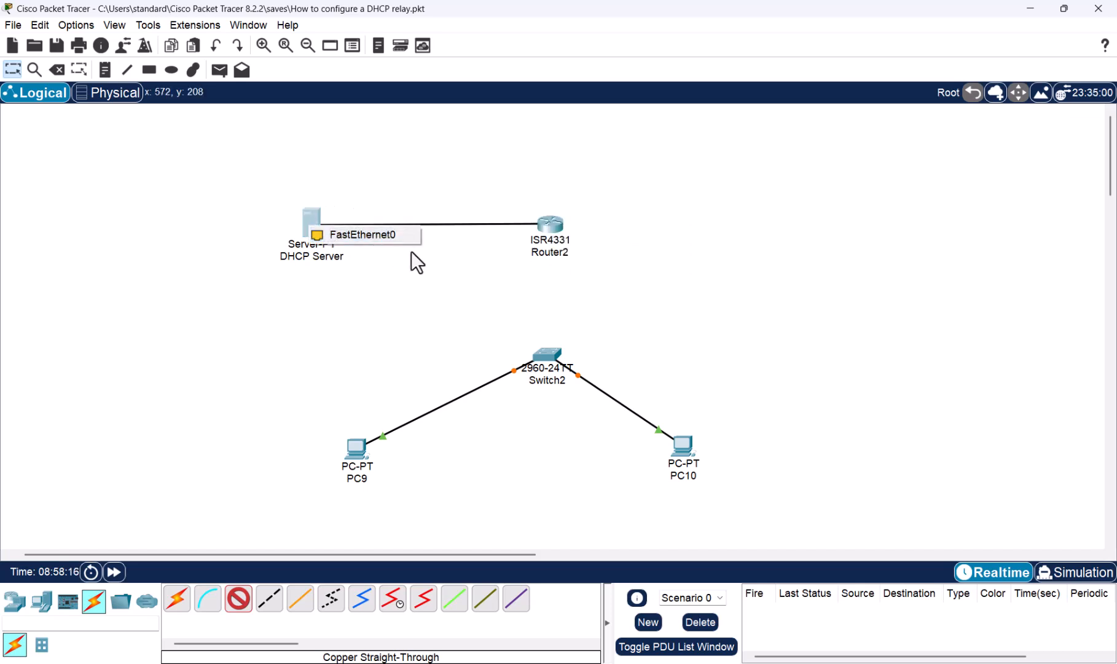
pyautogui.click(380, 235)
# - Connect Router2's GigabitEthernet0/0/1 port to Switch2's GigabitEthernet0/1 port with a straight-through cable and fast-forward the network time
pyautogui.click(552, 228)
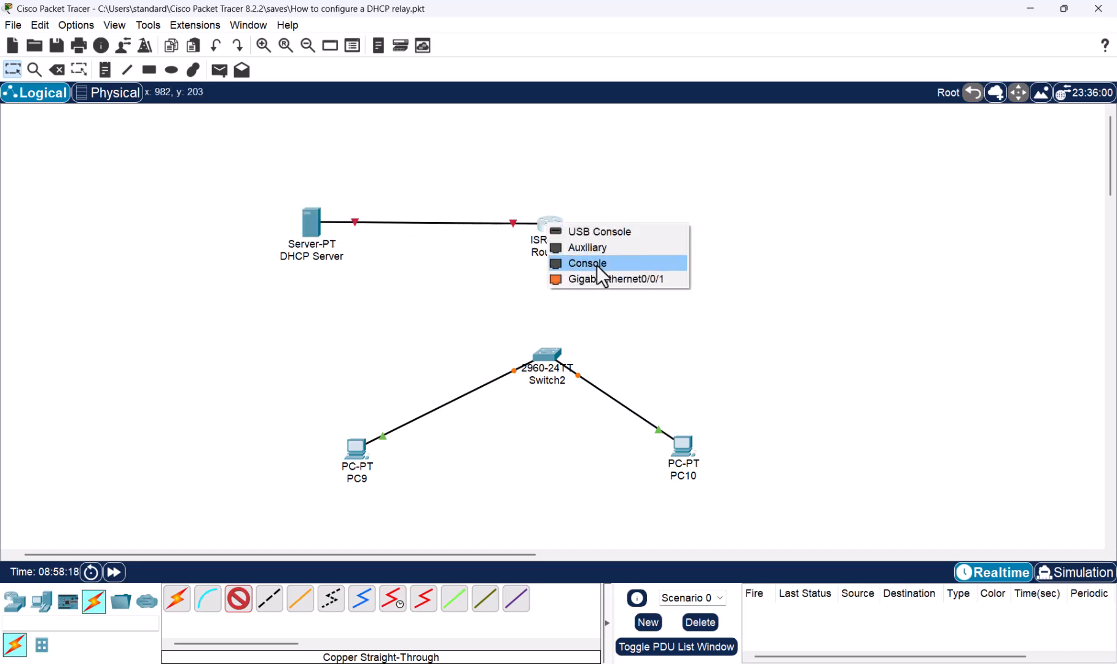
pyautogui.click(617, 278)
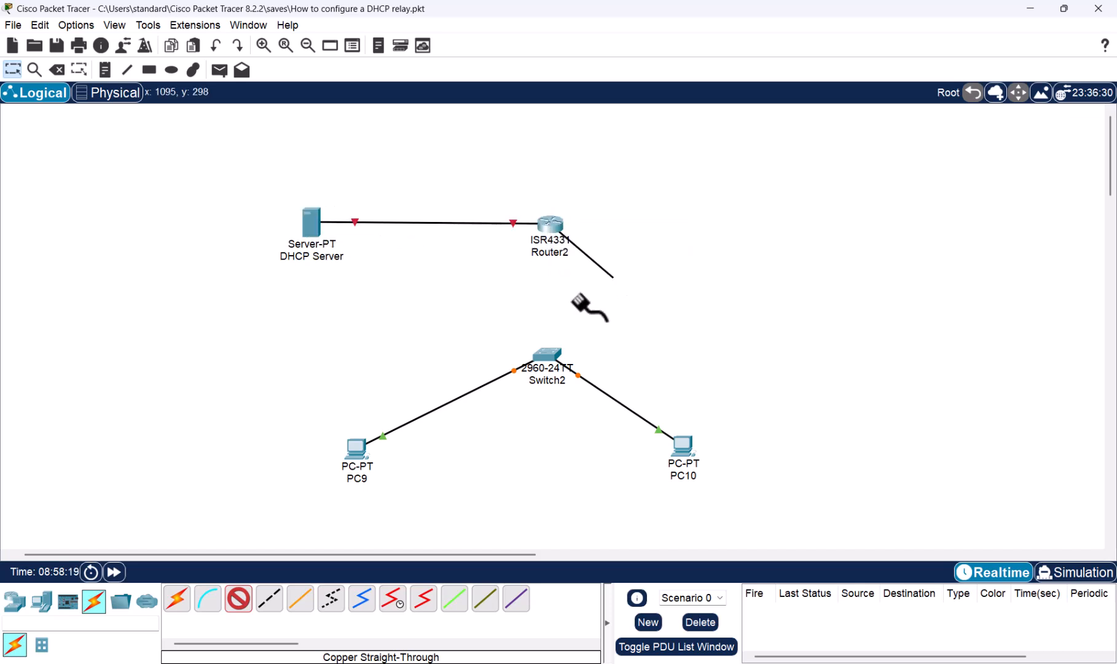
pyautogui.click(549, 356)
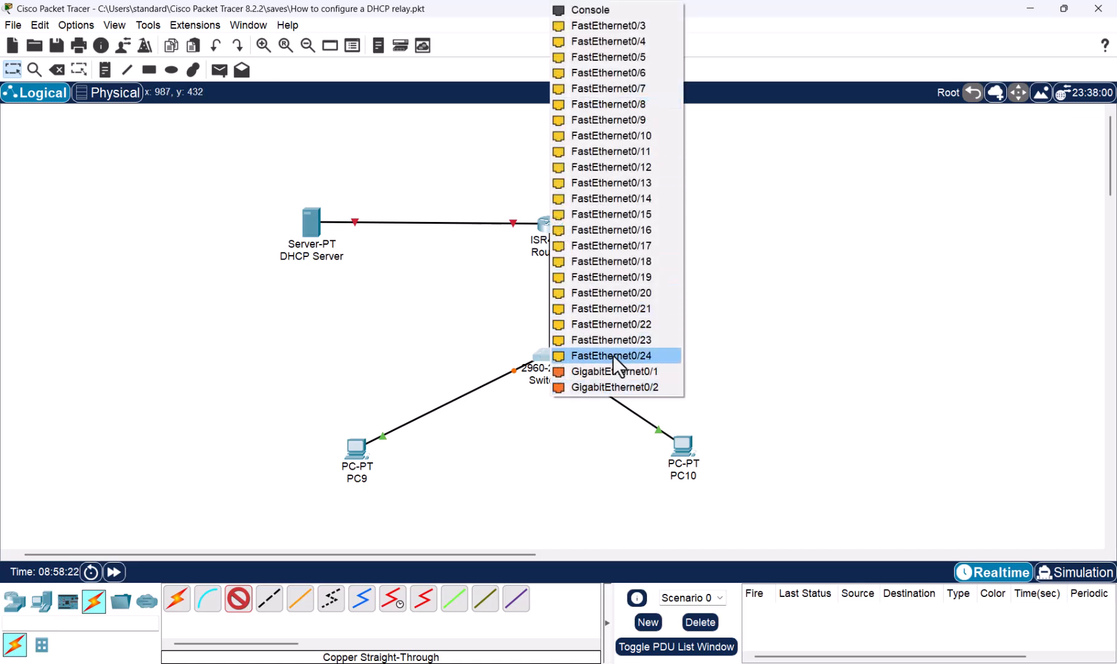
pyautogui.click(615, 372)
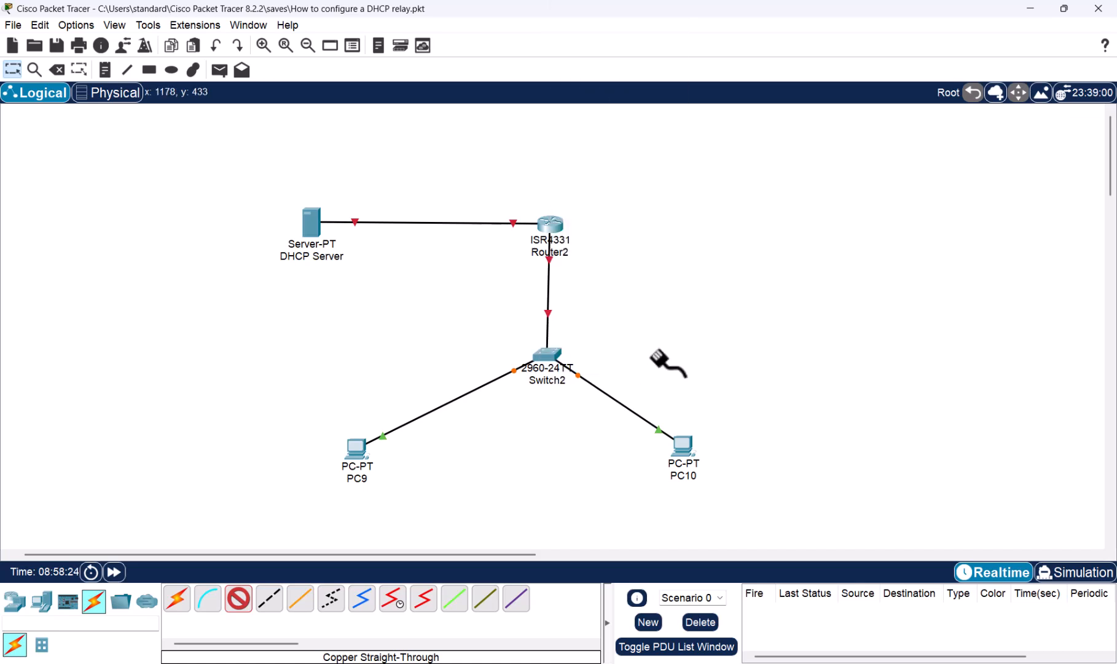
pyautogui.click(116, 572)
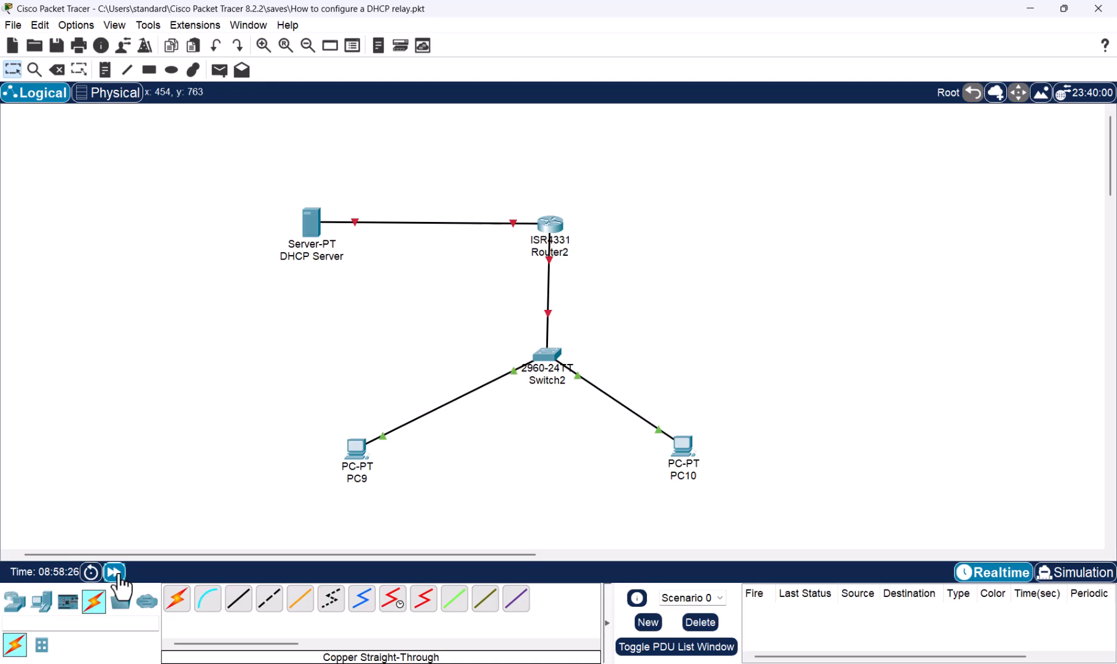
pyautogui.click(115, 572)
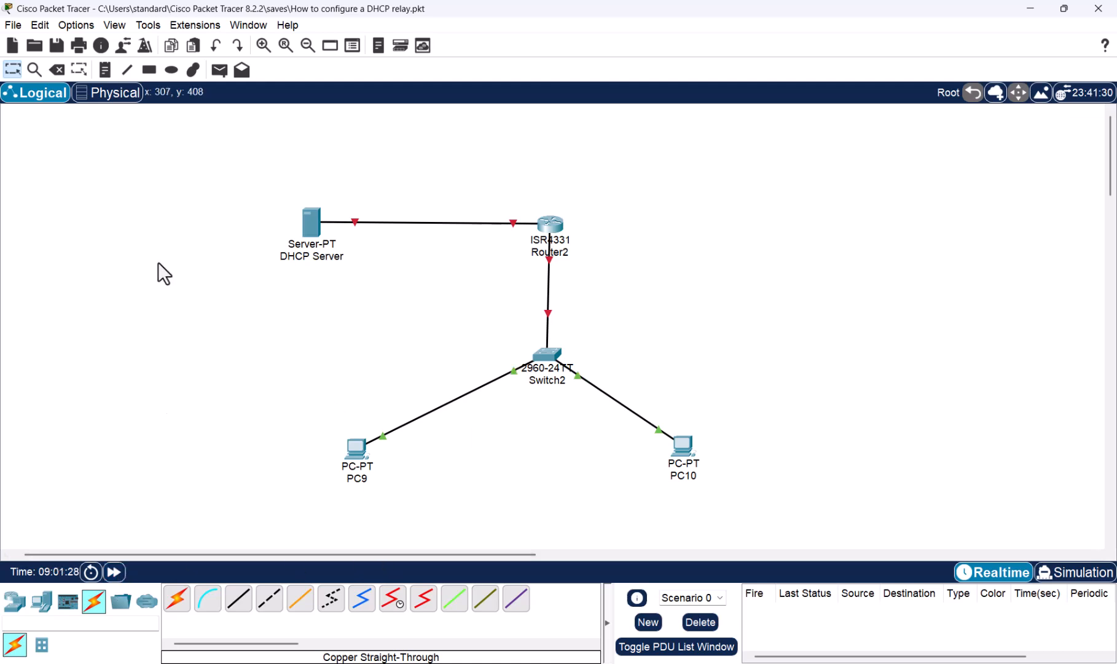
# - Add the note 192.168.1.0/24 beside the link between the router and the switch
pyautogui.click(105, 70)
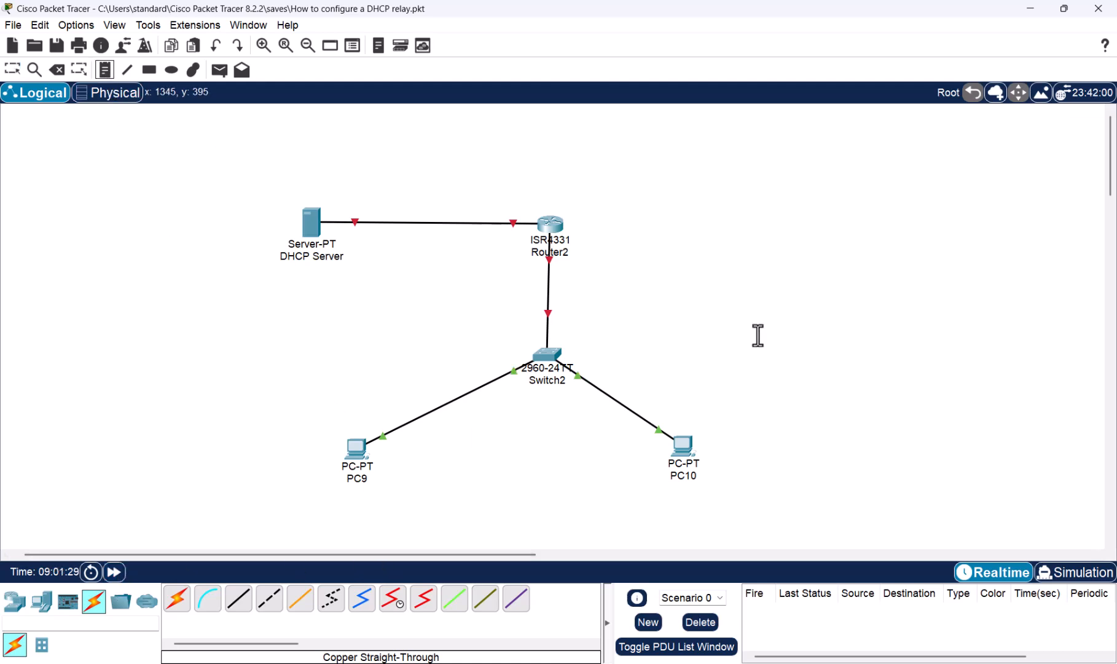
pyautogui.click(608, 287)
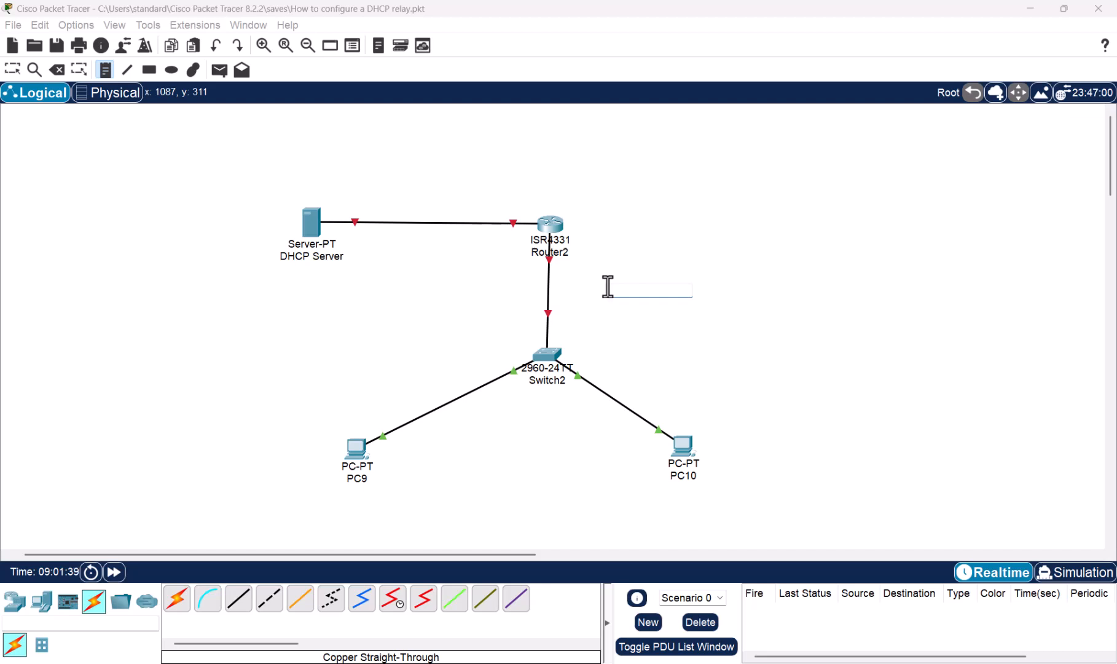
pyautogui.write('192.168.1.0/24')
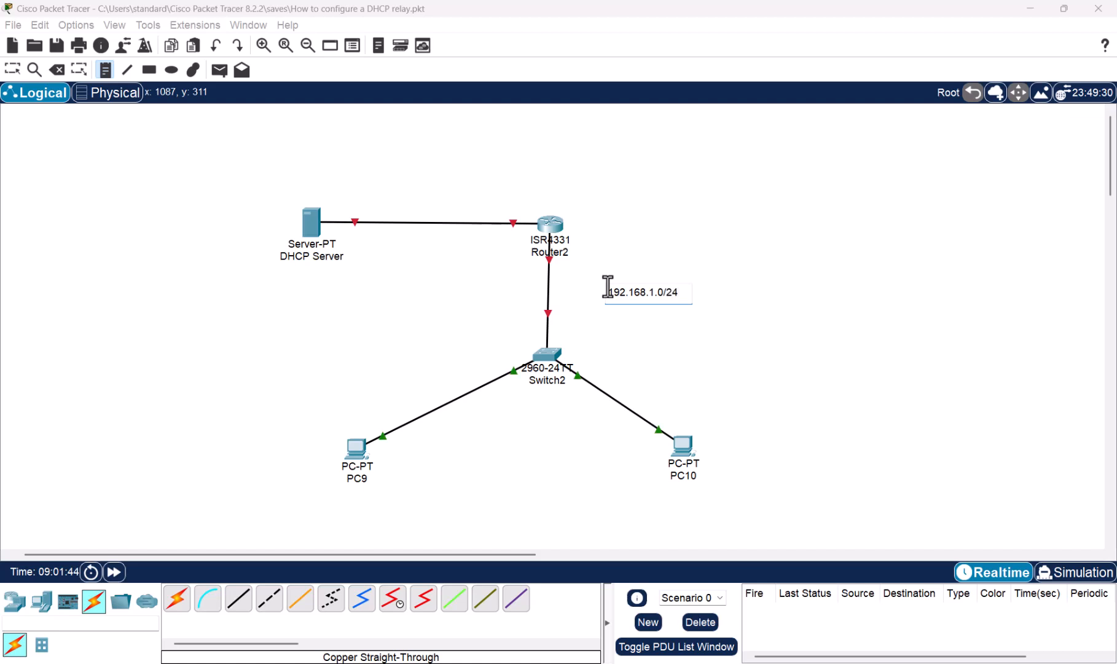
# - Add the note 172.16.1.0/24 above the link between the DHCP Server and the router
pyautogui.click(385, 196)
pyautogui.write('172')
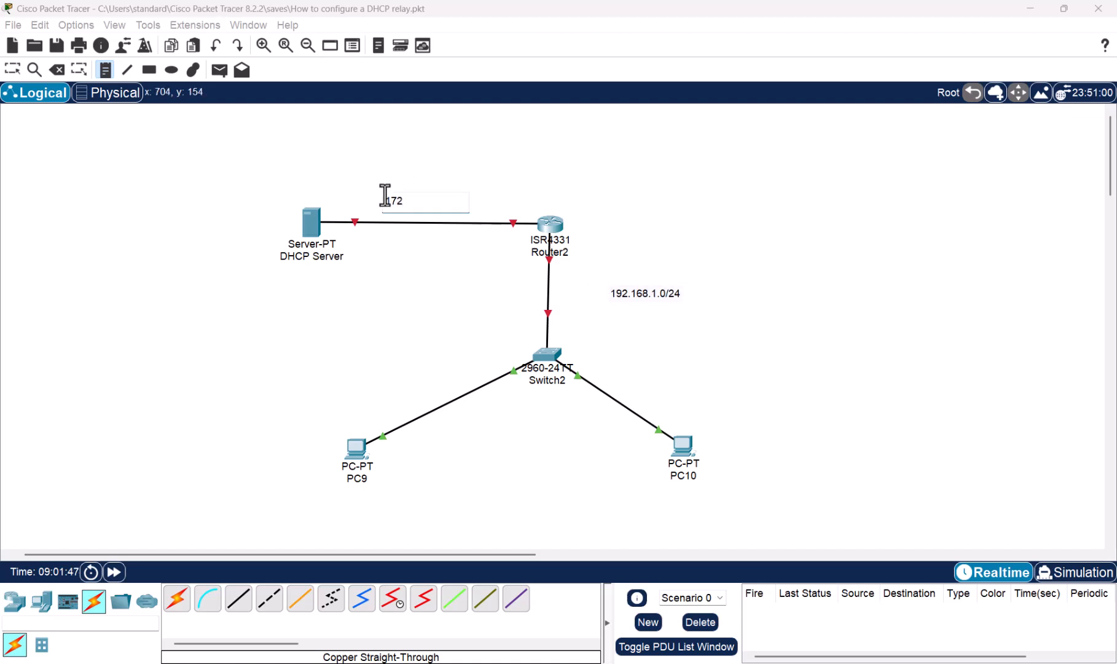
pyautogui.write('.16.1.0/24')
pyautogui.press('Escape')
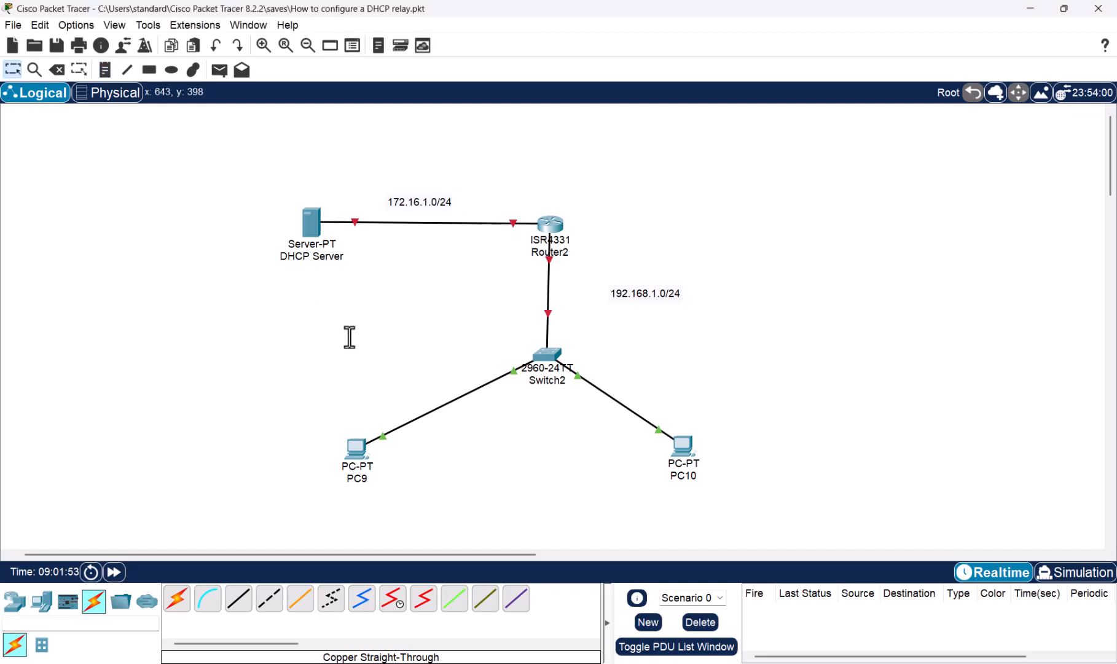
pyautogui.click(266, 46)
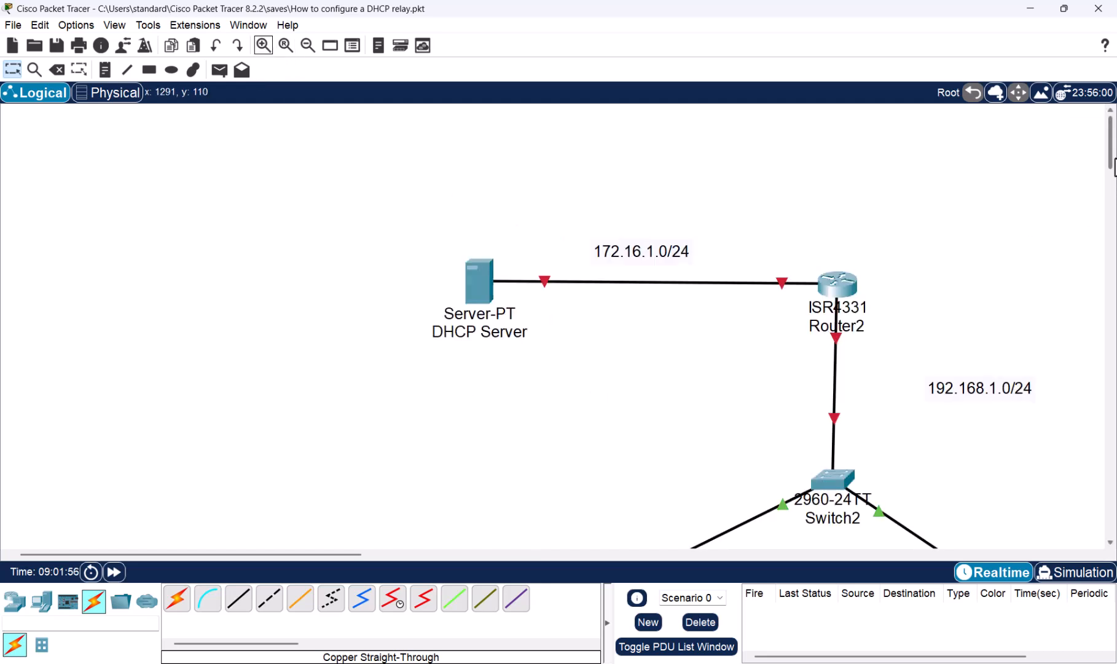
pyautogui.scroll(-3, 1114, 185)
pyautogui.scroll(1, 1114, 184)
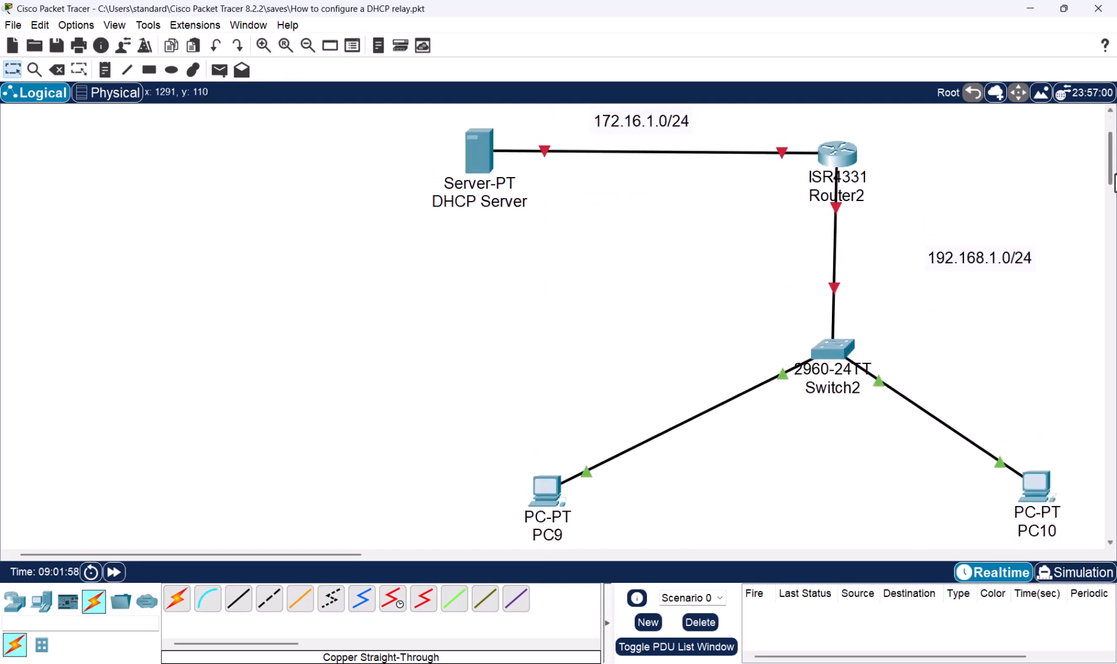
# - Select the whole topology and shift it toward the left side of the workspace, then clear the selection
pyautogui.moveTo(1080, 116); pyautogui.dragTo(419, 565)
pyautogui.moveTo(830, 349); pyautogui.dragTo(593, 349)
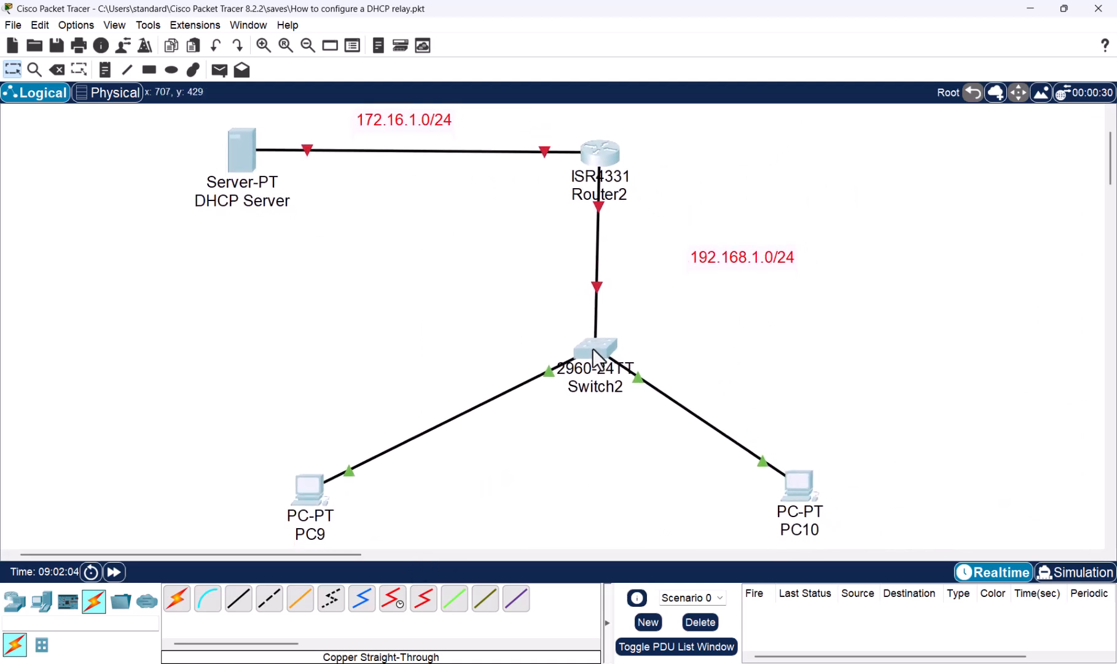
pyautogui.click(886, 364)
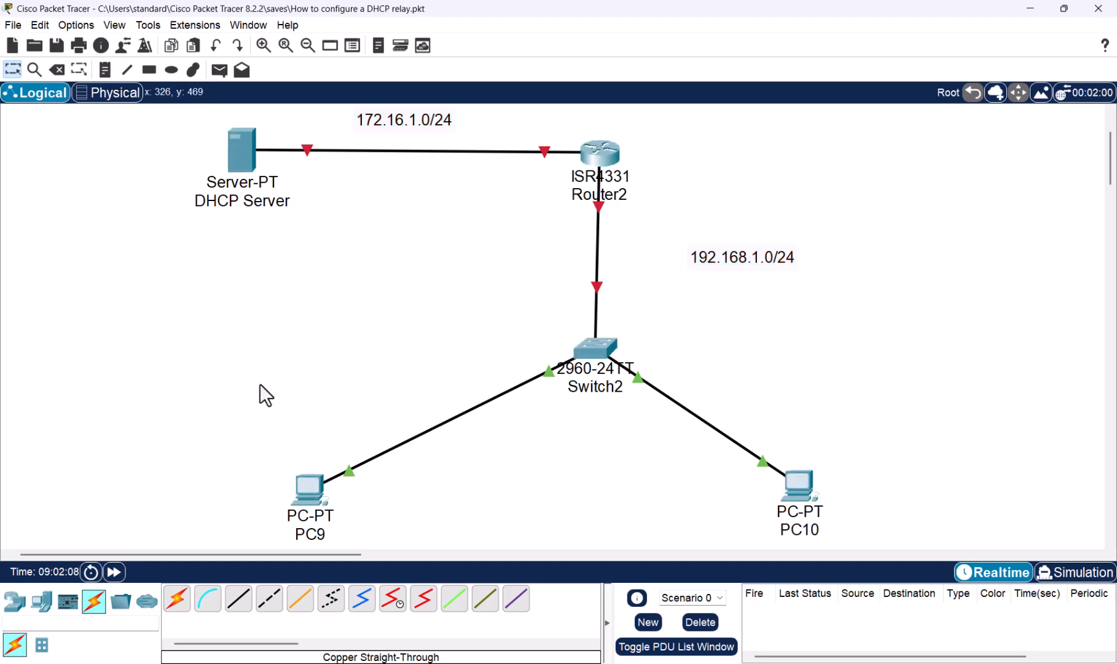
# - Assign the static IPv4 address 172.16.1.254 to the DHCP Server
pyautogui.click(238, 140)
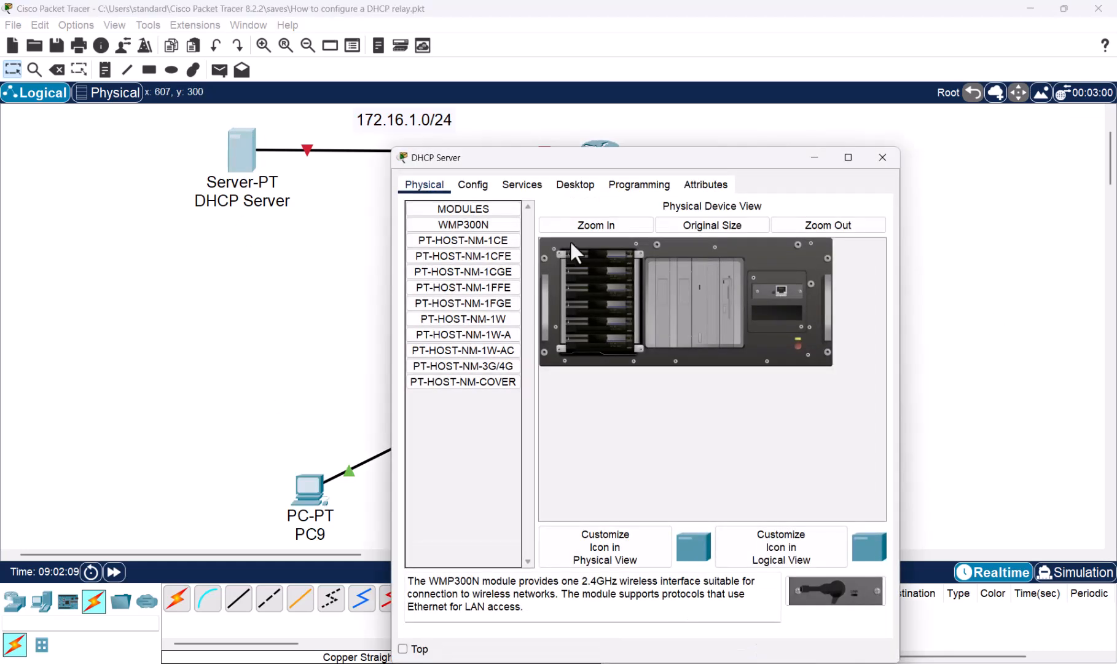
pyautogui.click(519, 186)
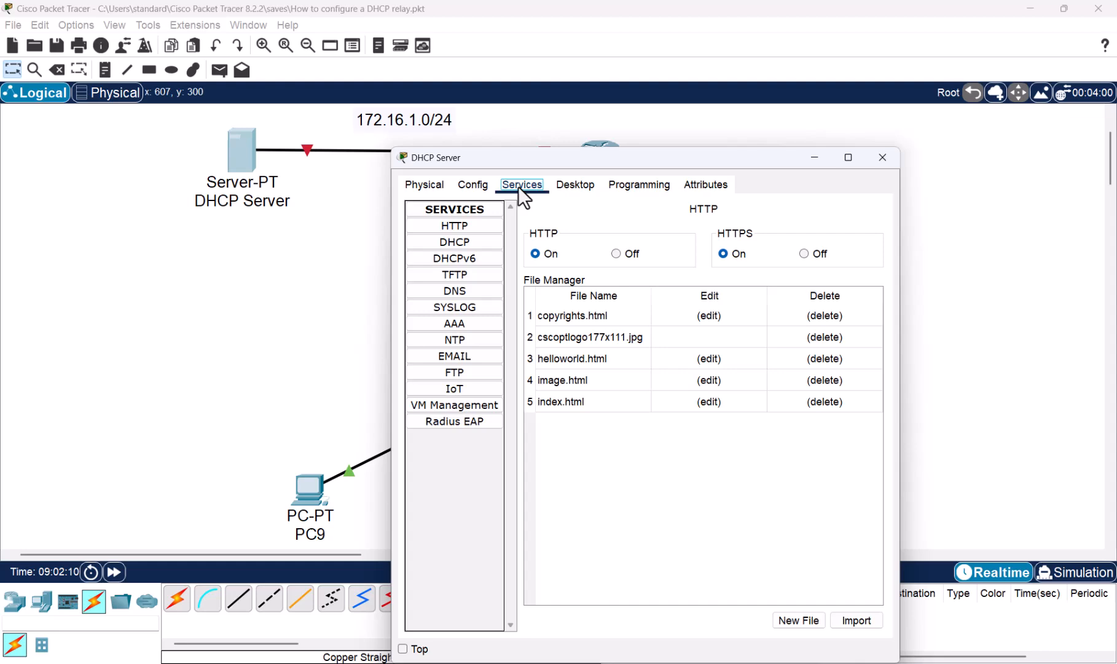
pyautogui.click(566, 182)
pyautogui.click(439, 248)
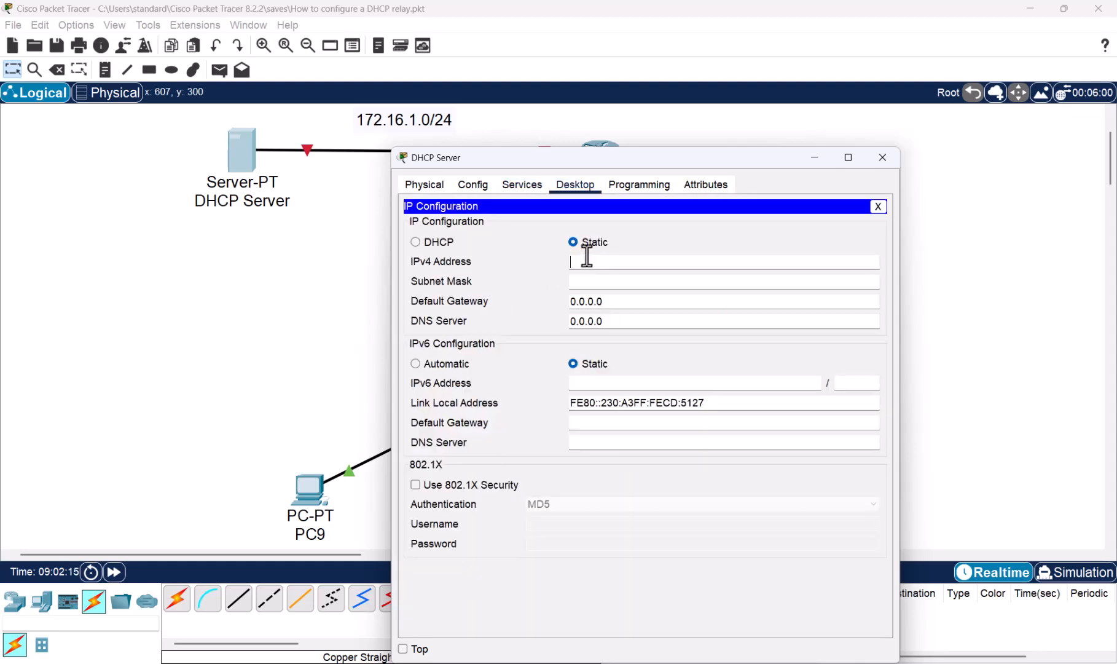
pyautogui.write('172.16.1.254')
pyautogui.click(587, 246)
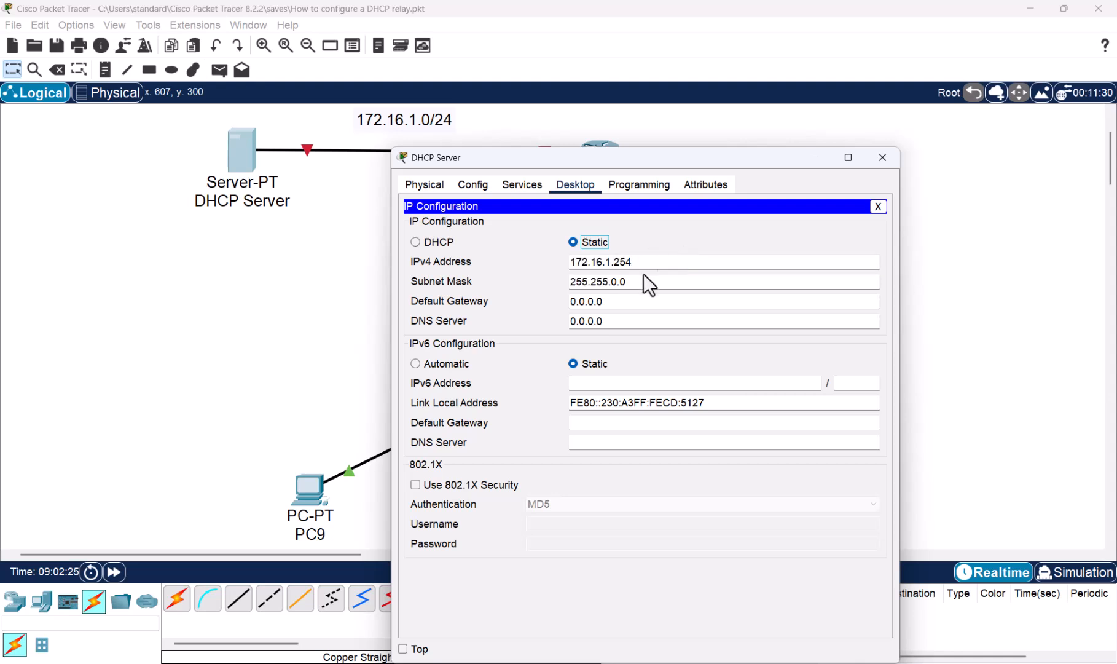
# - Set the DHCP Server's subnet mask to 255.255.255.0 and its default gateway to 172.16.1.1
pyautogui.moveTo(613, 282); pyautogui.dragTo(659, 280)
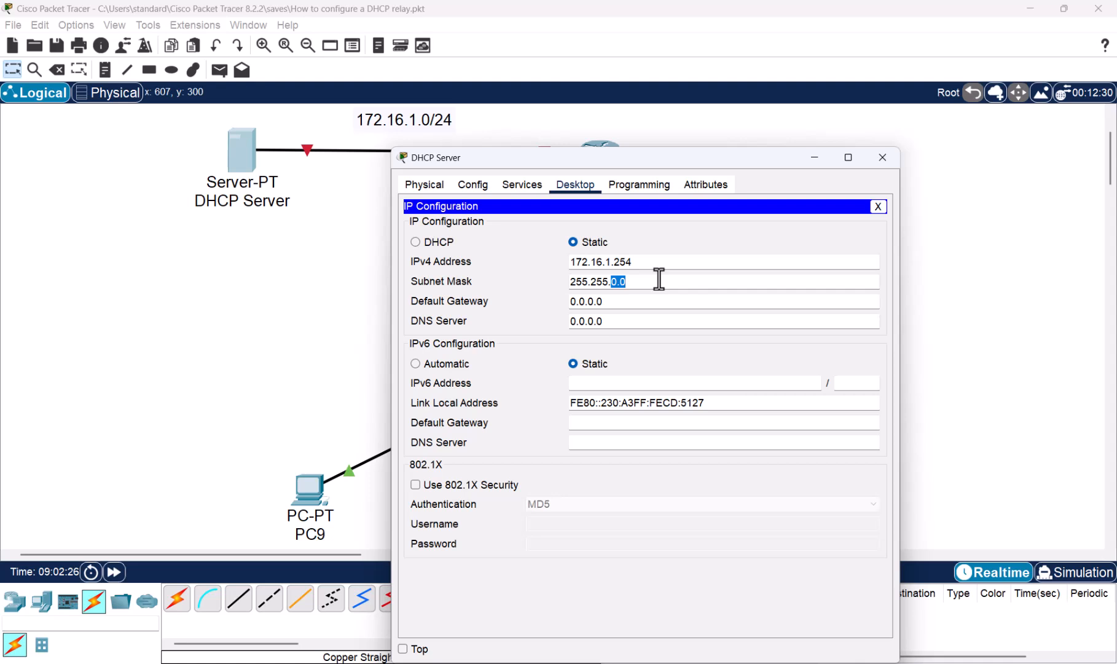
pyautogui.write('255.0')
pyautogui.moveTo(613, 302); pyautogui.dragTo(535, 302)
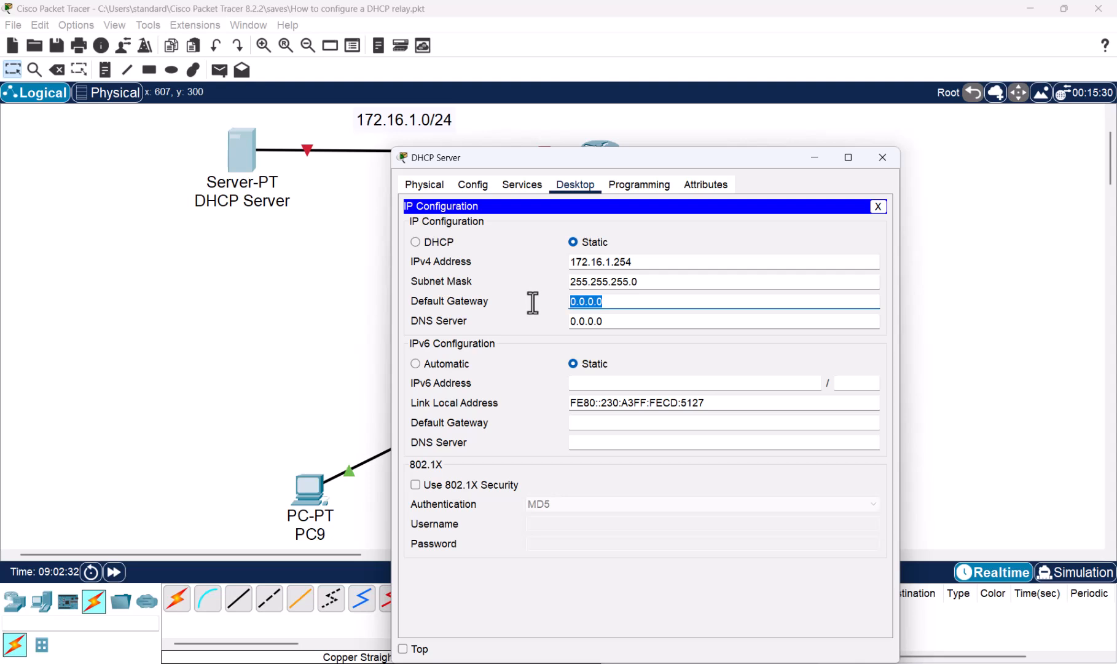
pyautogui.write('172.16.1.254')
pyautogui.press('BackSpace')
pyautogui.press('BackSpace')
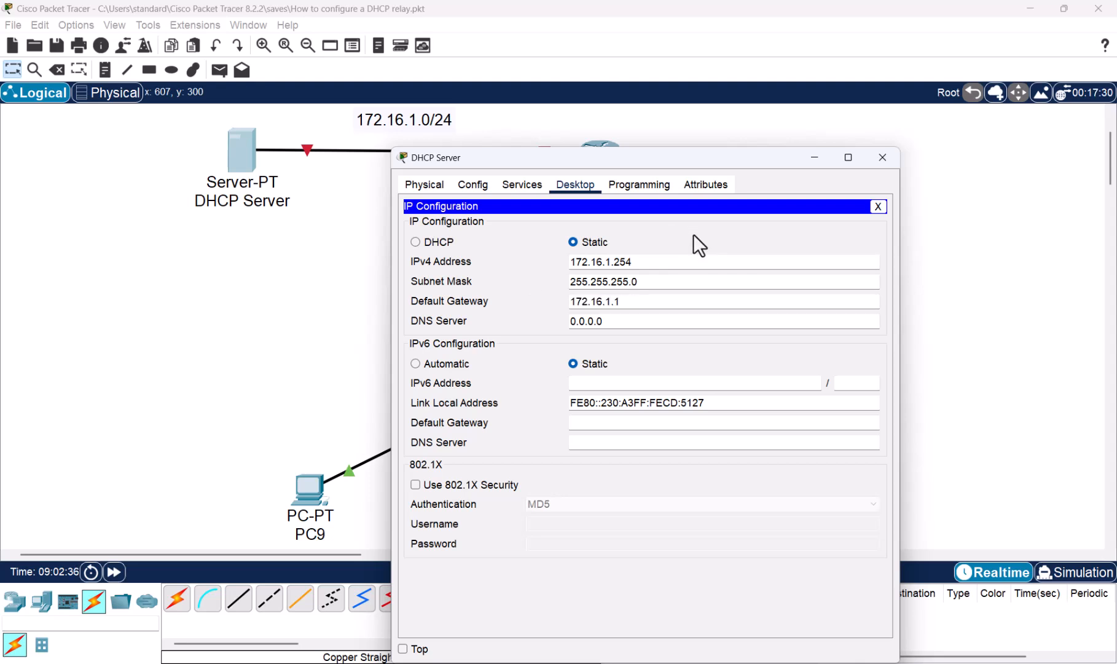
# - Turn on the DHCP service for the DHCP Server's FastEthernet0 interface
pyautogui.click(640, 185)
pyautogui.click(575, 185)
pyautogui.click(505, 188)
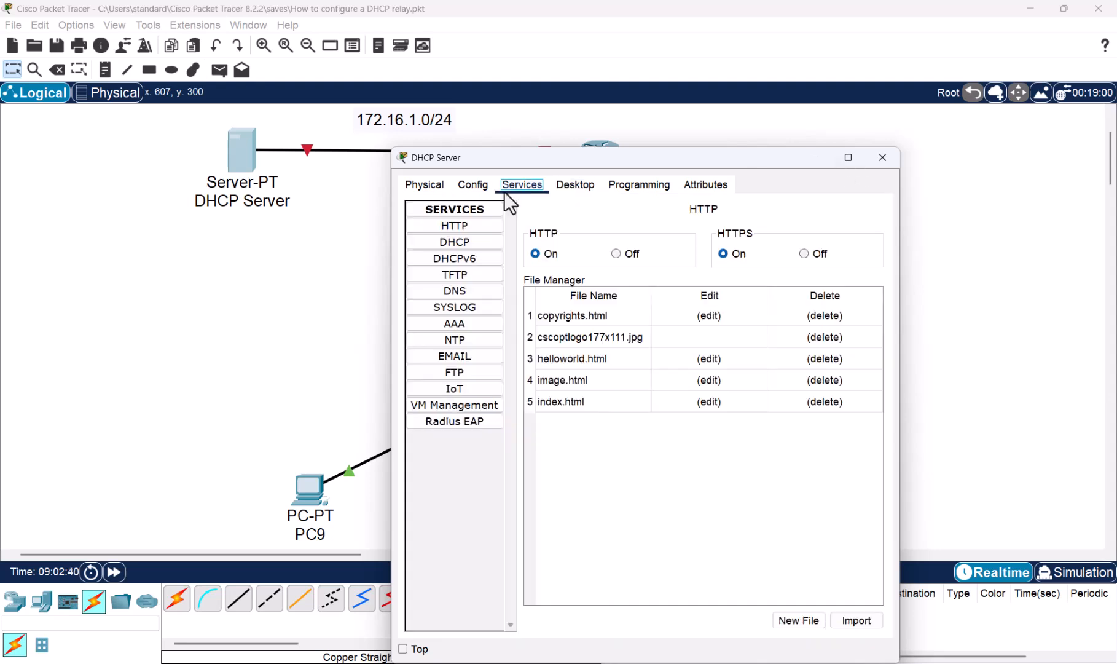
pyautogui.click(472, 245)
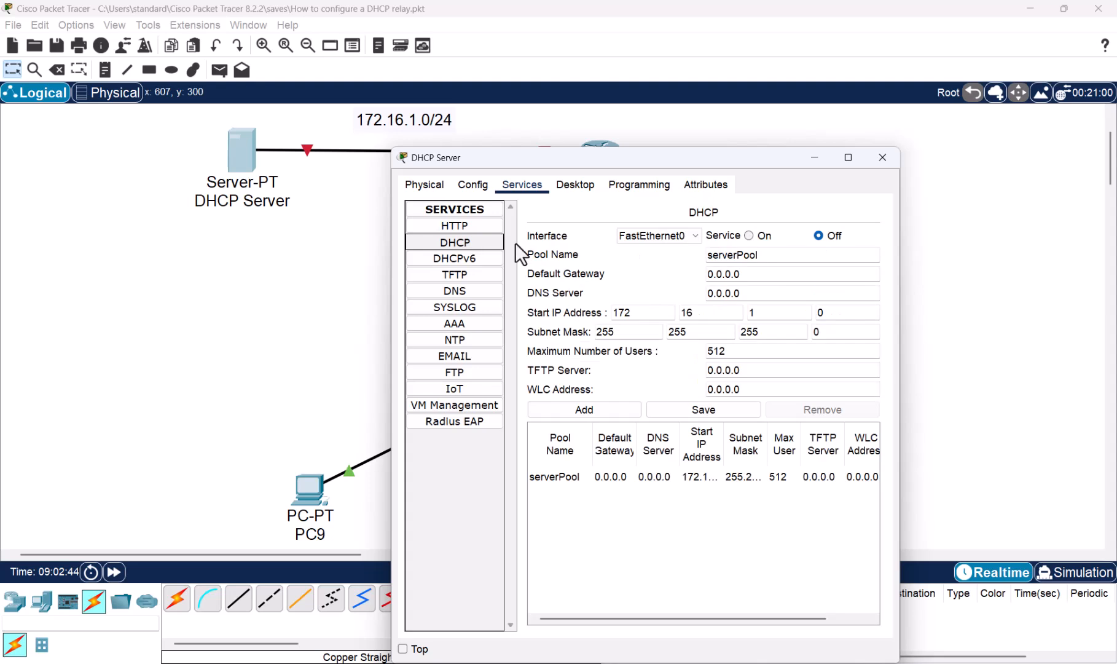
pyautogui.click(750, 236)
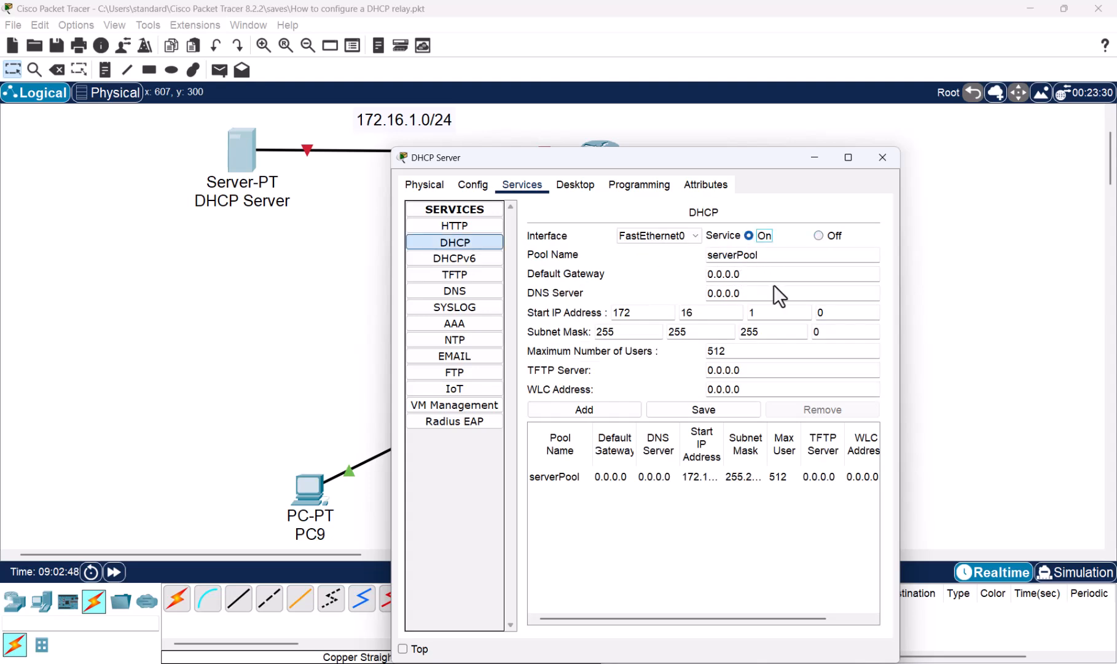
# - Set the default gateway of the serverPool DHCP pool to 172.16.1.1
pyautogui.click(754, 275)
pyautogui.moveTo(798, 269); pyautogui.dragTo(693, 273)
pyautogui.write('172.16.1.254')
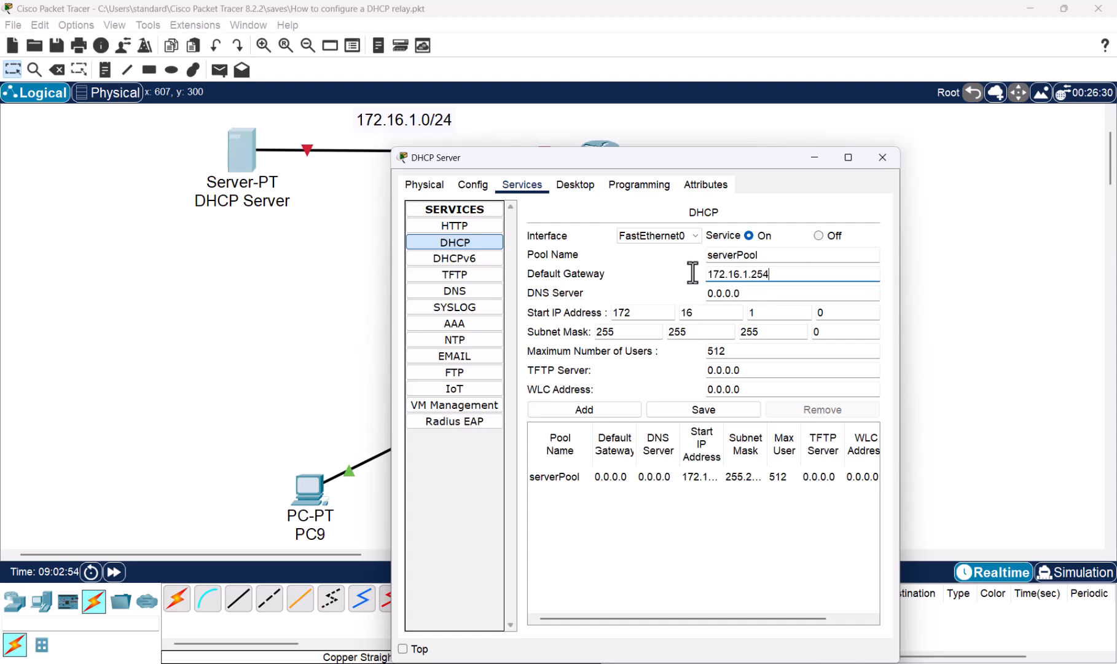
pyautogui.press('BackSpace')
pyautogui.write('1')
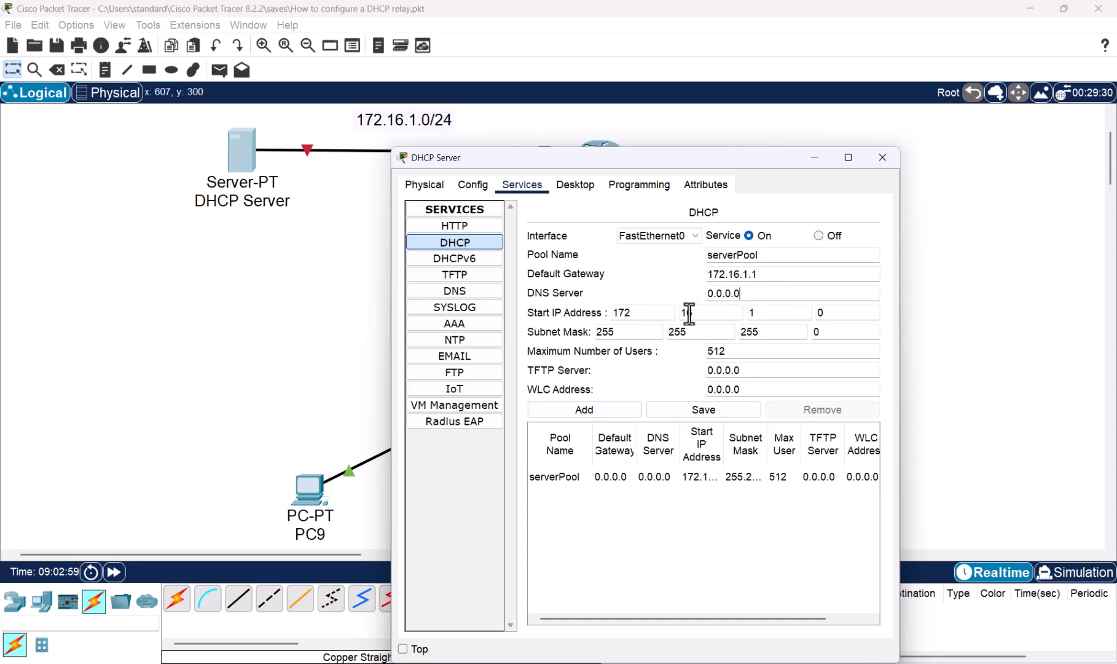
# - Set the DNS server of the serverPool DHCP pool to 8.8.8.8
pyautogui.moveTo(753, 292); pyautogui.dragTo(699, 290)
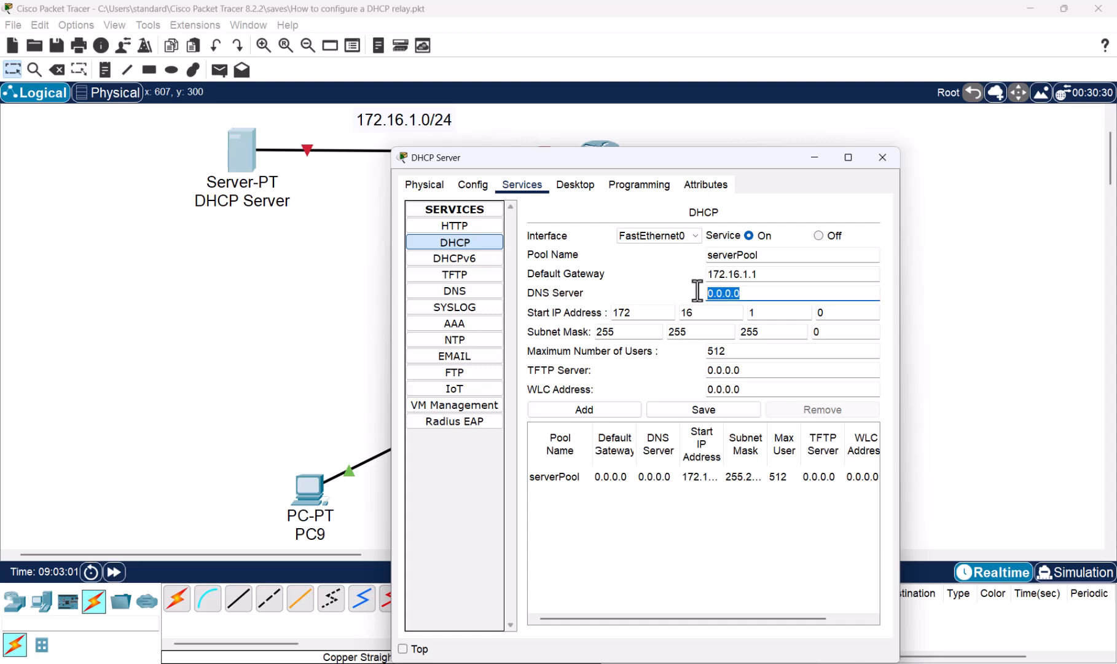
pyautogui.write('8.8.8.8')
# - Set the serverPool start IP address to 192.168.1.2, moving the server window aside to see the PCs' subnet
pyautogui.click(853, 313)
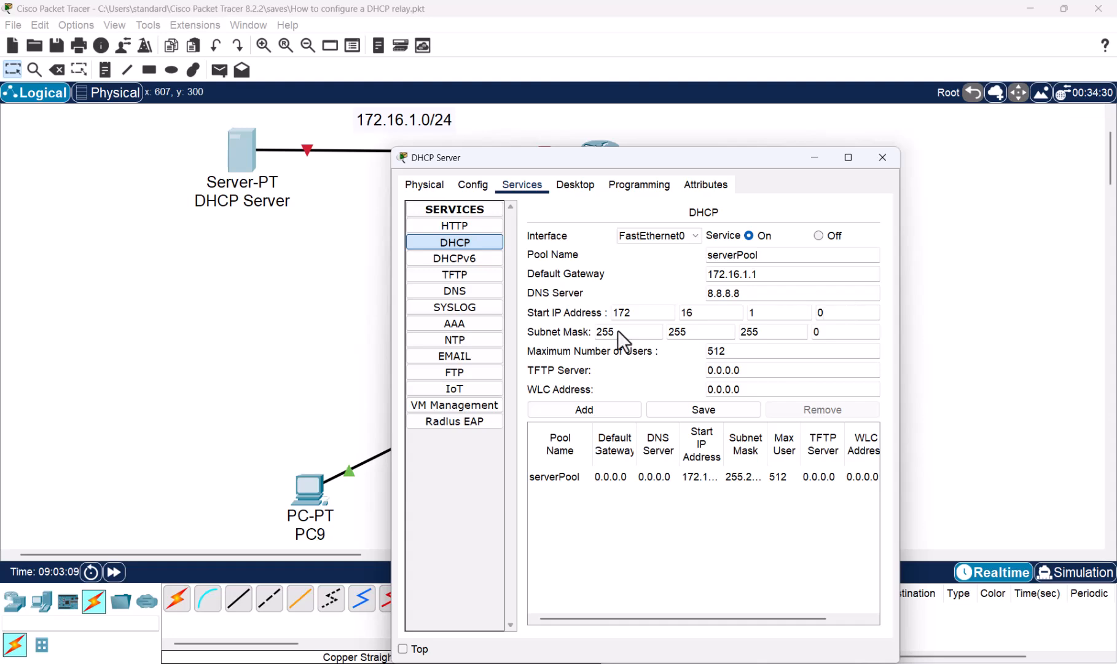
pyautogui.doubleClick(622, 312)
pyautogui.moveTo(721, 160); pyautogui.dragTo(316, 106)
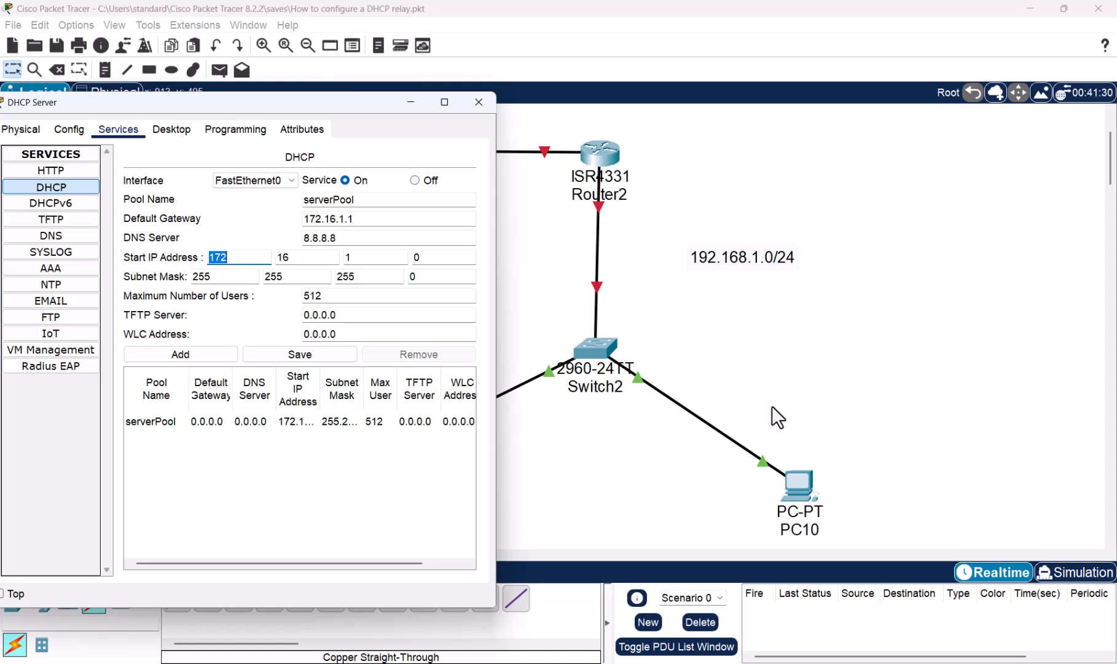
pyautogui.write('1')
pyautogui.write('.168')
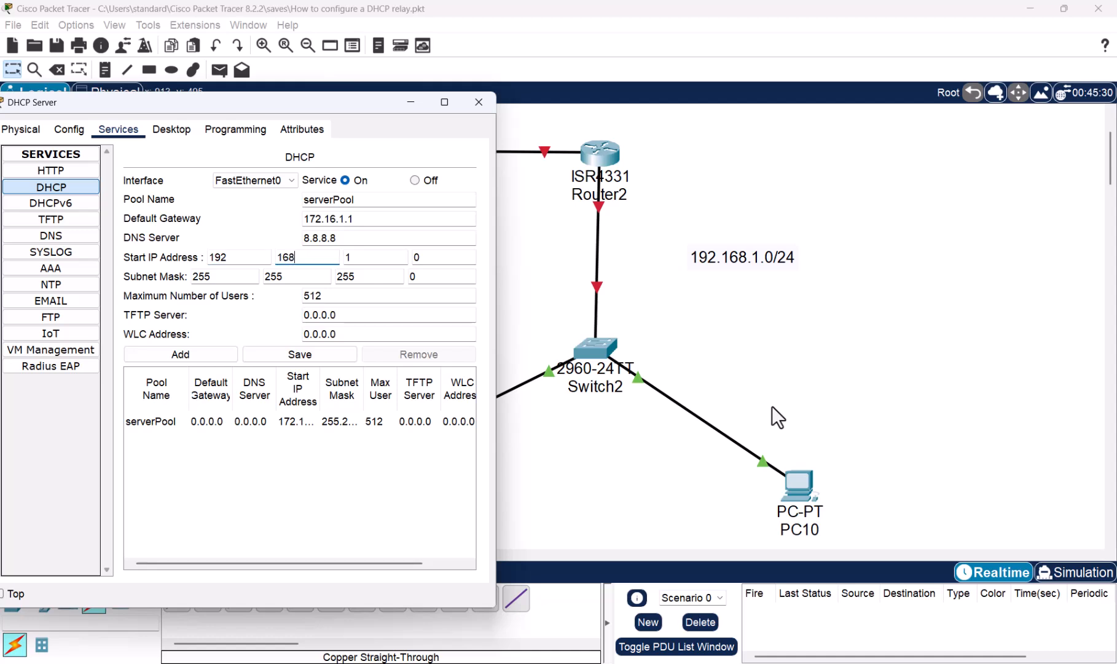
pyautogui.press('capslock')
pyautogui.press('Tab')
pyautogui.press('capslock')
pyautogui.press('Tab')
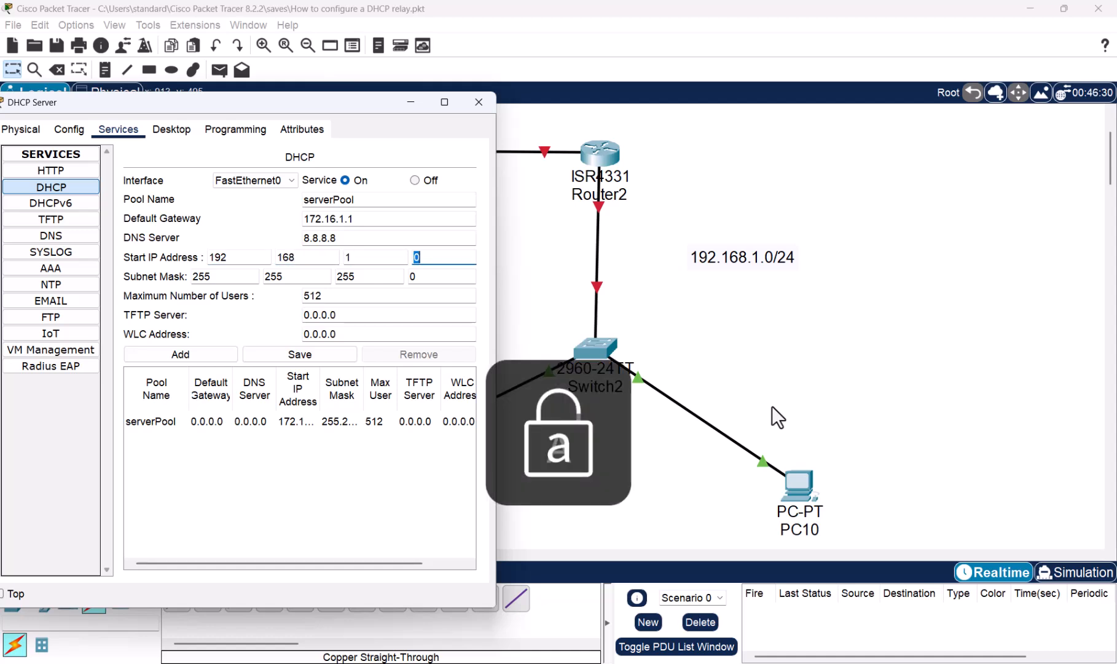
pyautogui.write('2')
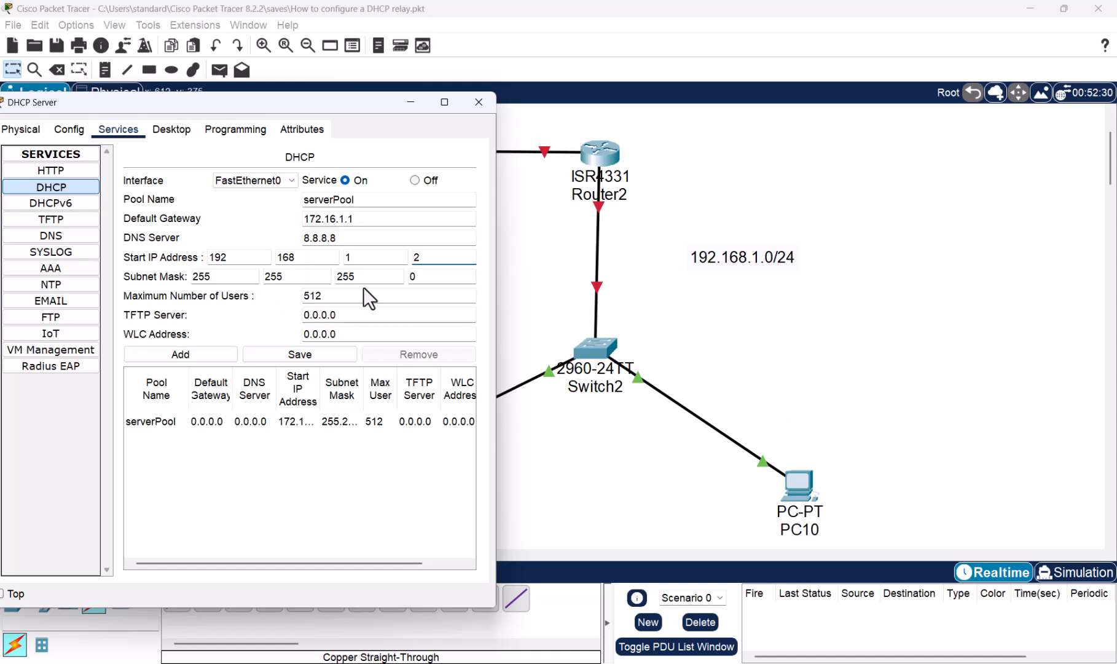
# - Set the pool's maximum number of users to 254 and save serverPool, closing the server window
pyautogui.click(268, 306)
pyautogui.click(297, 352)
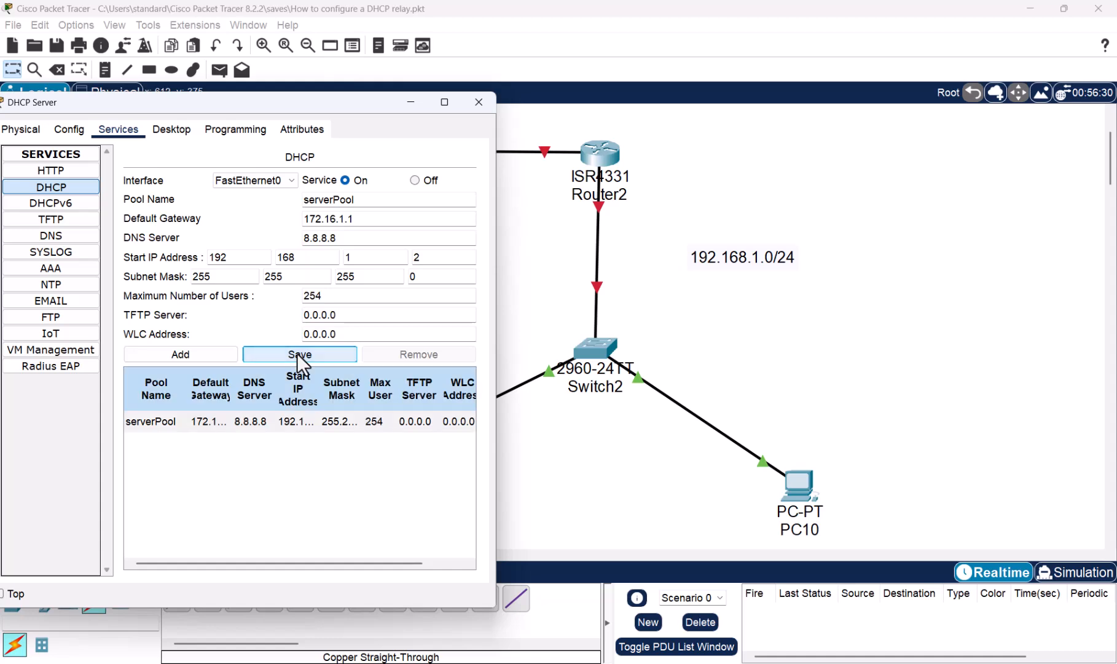
pyautogui.click(474, 107)
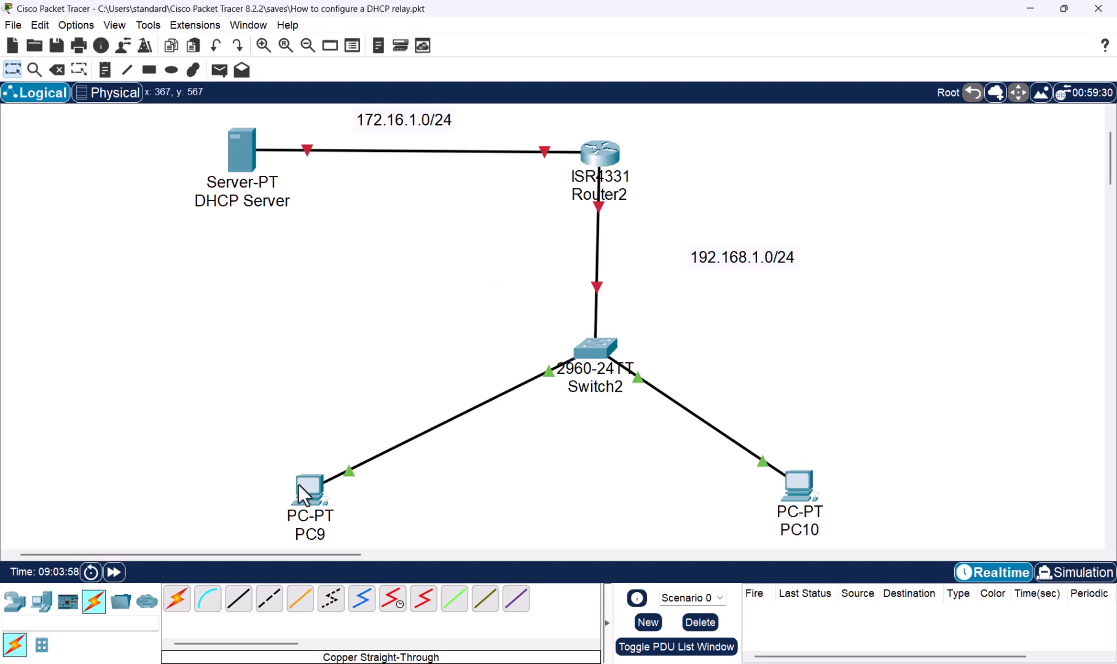
# - Move PC9 slightly closer to Switch2 in the topology
pyautogui.moveTo(302, 495); pyautogui.dragTo(365, 475)
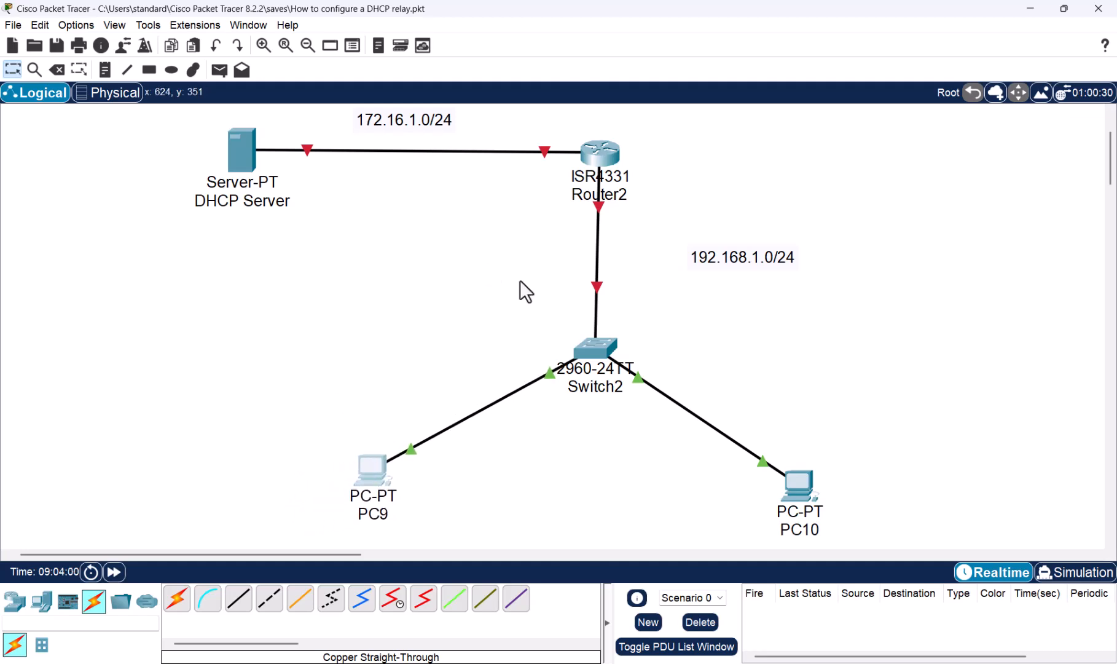
# - In Router2's command line, answer no to the initial configuration dialog and enter global configuration mode
pyautogui.click(599, 159)
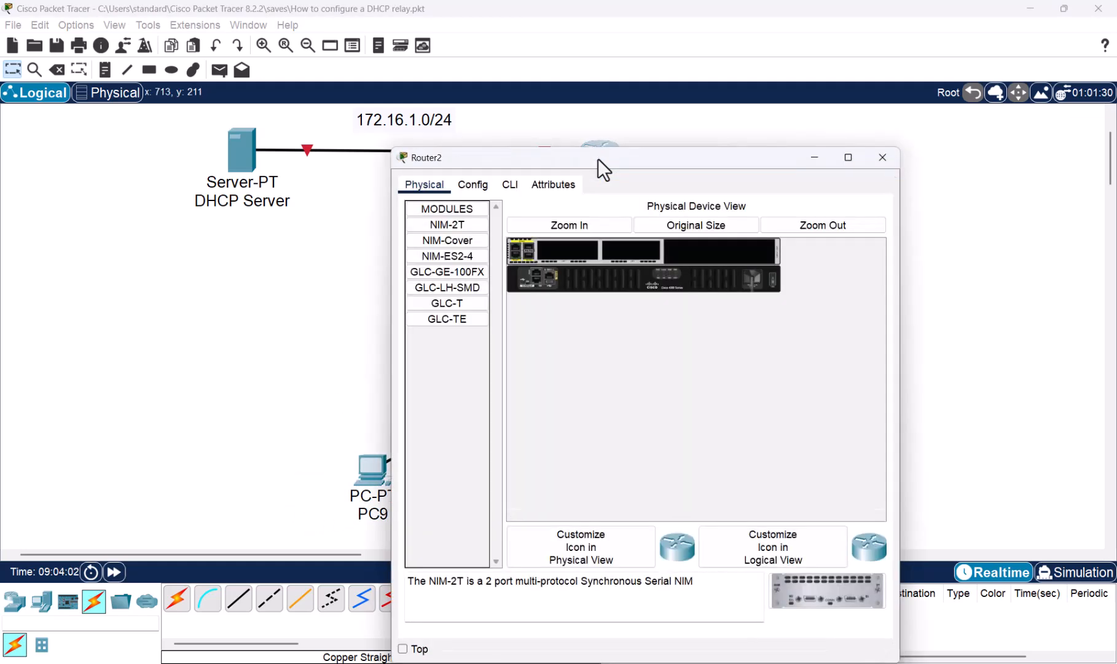
pyautogui.click(523, 183)
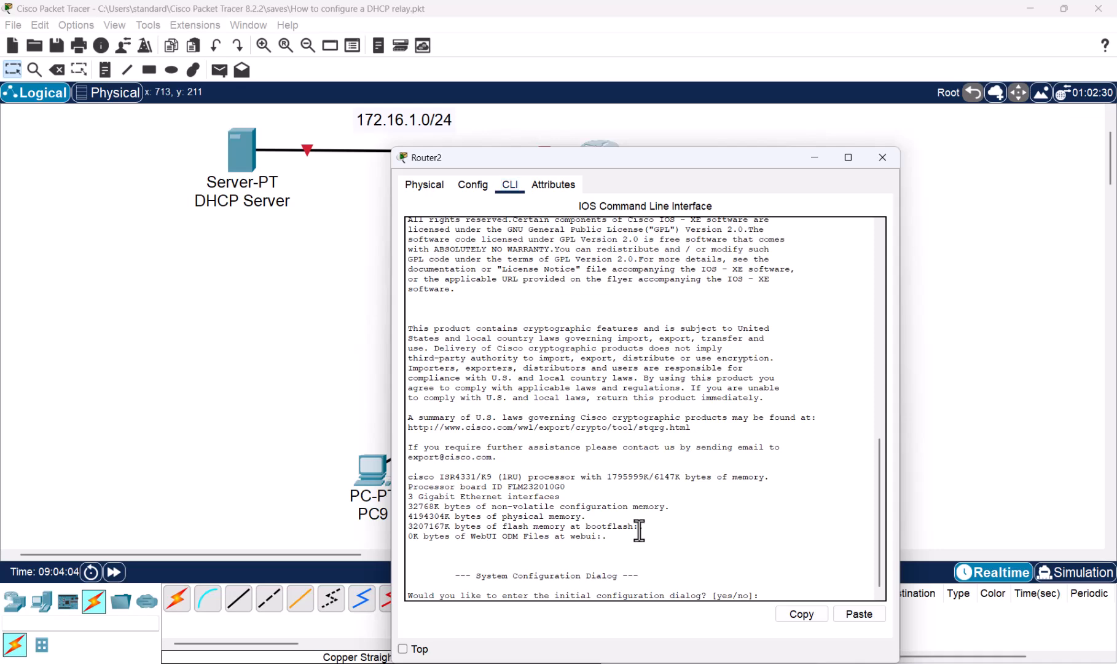
pyautogui.write('no')
pyautogui.press('Return')
pyautogui.press('Return')
pyautogui.press('Return')
pyautogui.press('Return')
pyautogui.write('en')
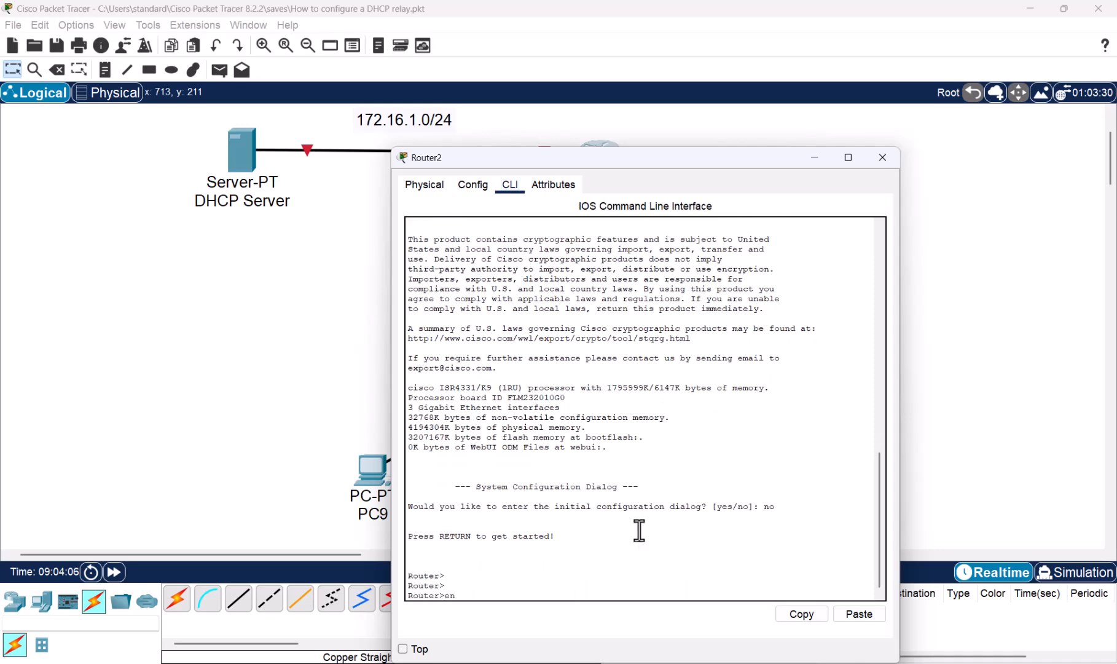
pyautogui.press('Return')
pyautogui.write('conf t')
pyautogui.press('Return')
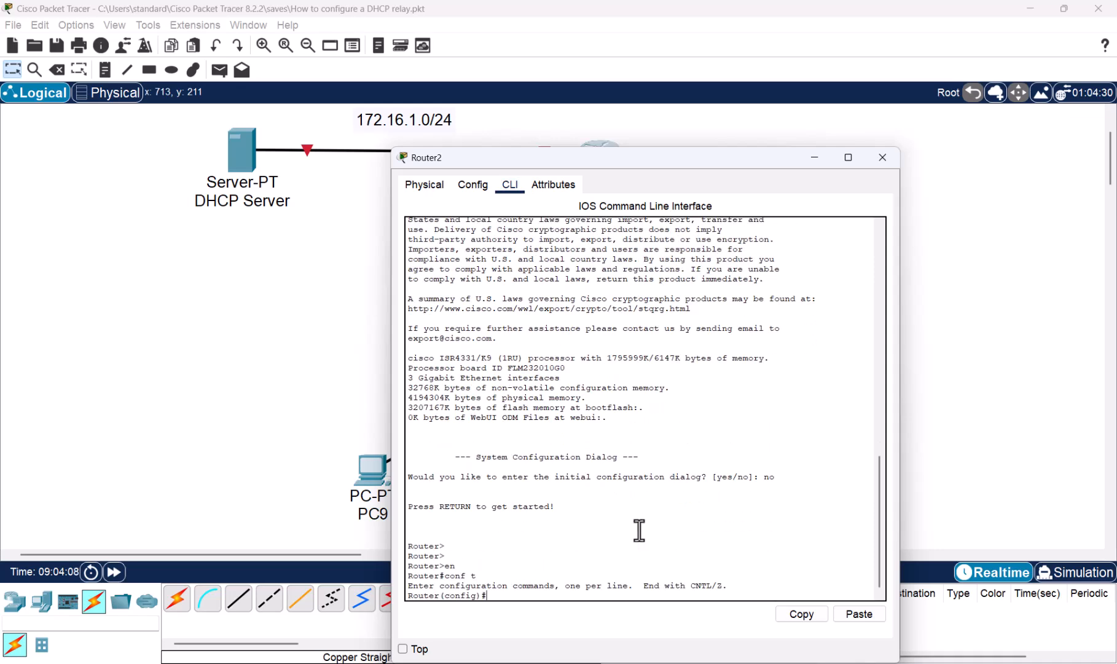
# - Check which router port faces the DHCP Server and enter interface configuration for gigabitEthernet 0/0/0
pyautogui.write('inter')
pyautogui.press('Tab')
pyautogui.write('gi')
pyautogui.press('Tab')
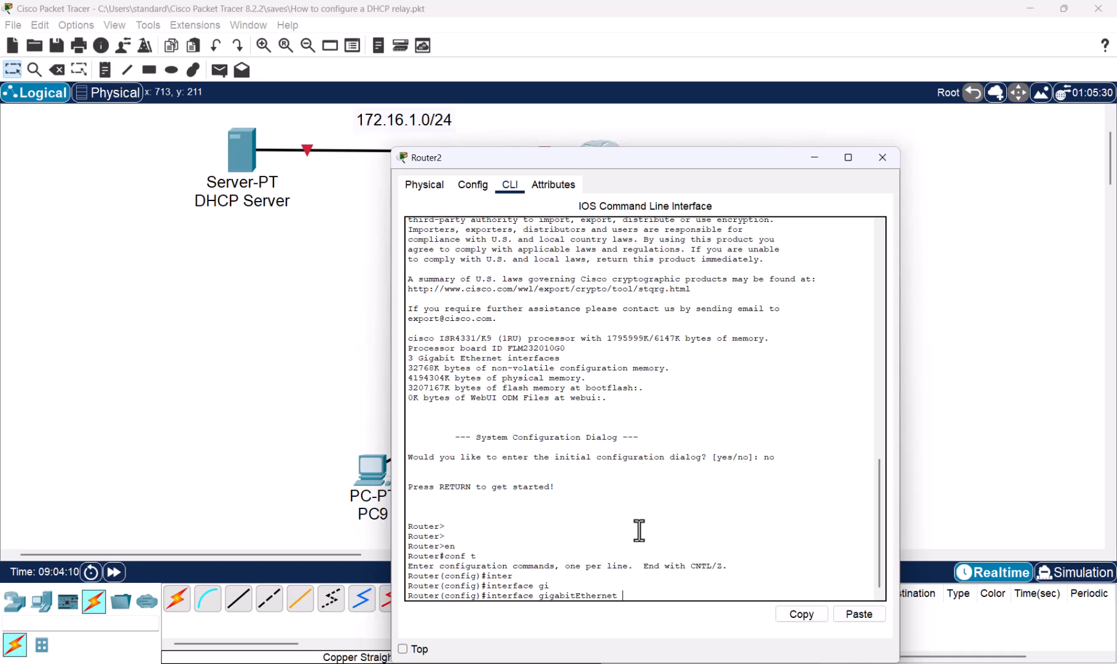
pyautogui.click(338, 356)
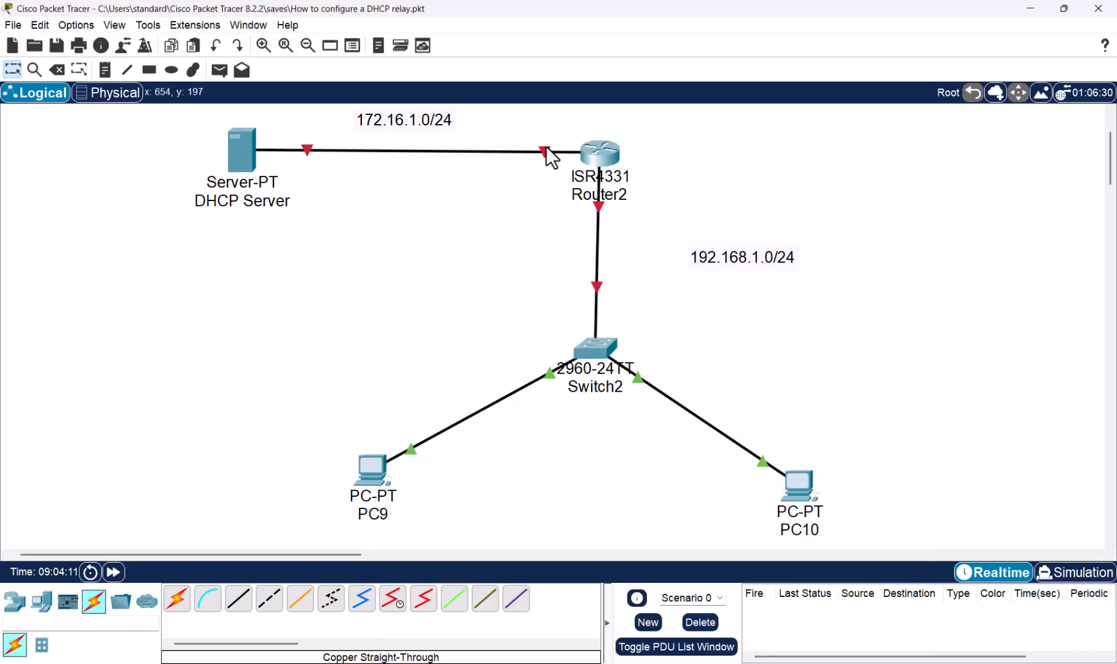
pyautogui.moveTo(542, 158)
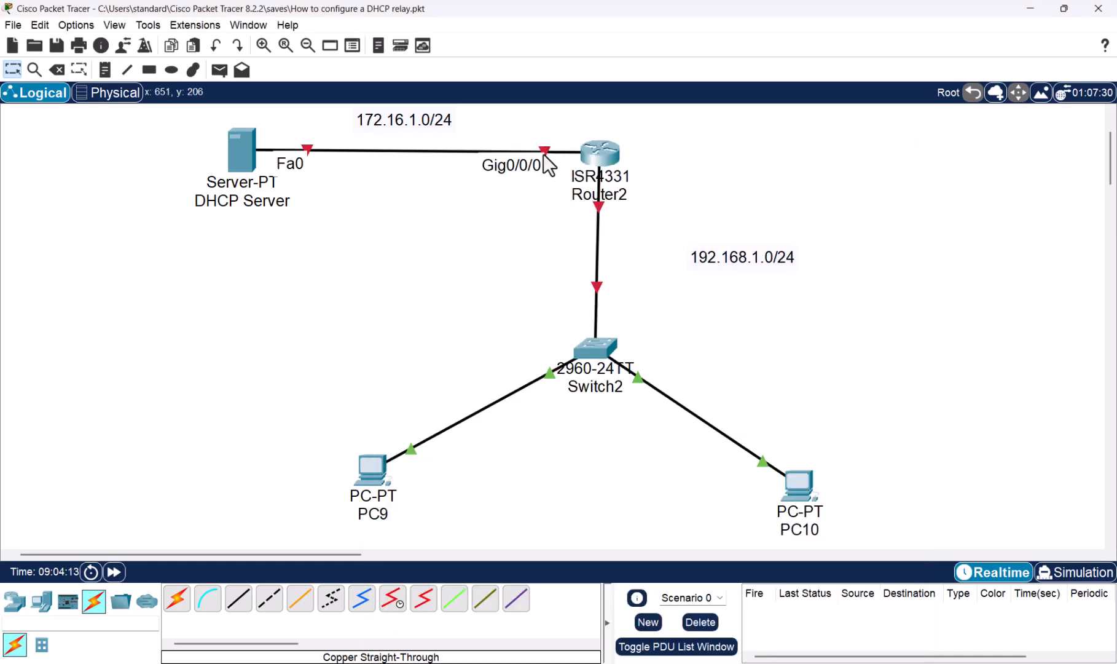
pyautogui.write('0/')
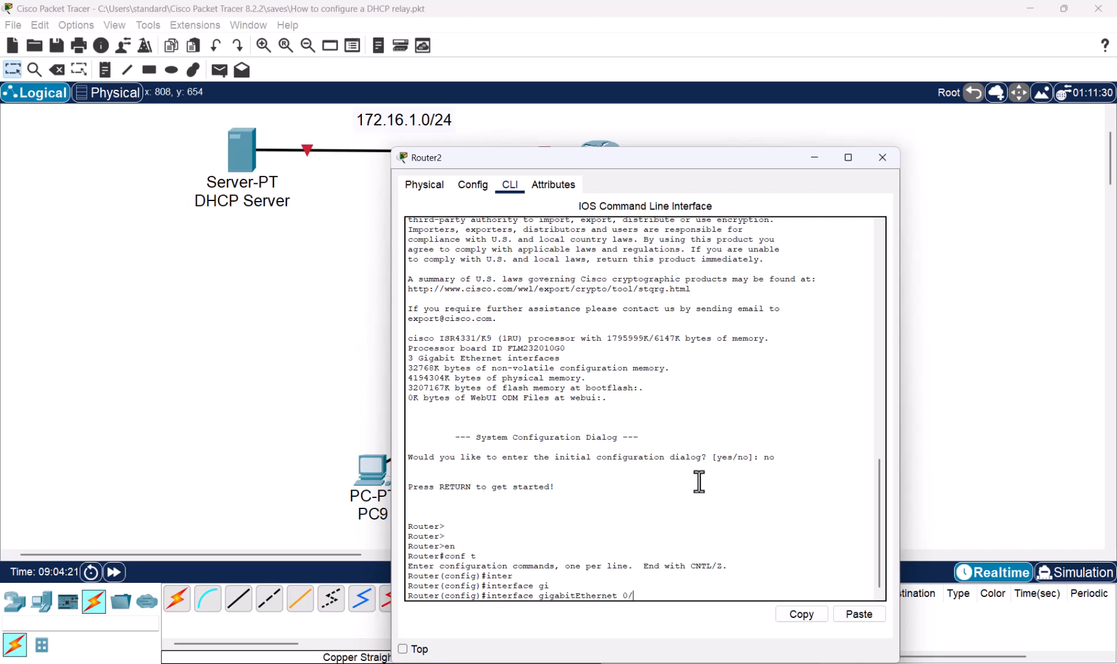
pyautogui.write('0/0')
pyautogui.press('Return')
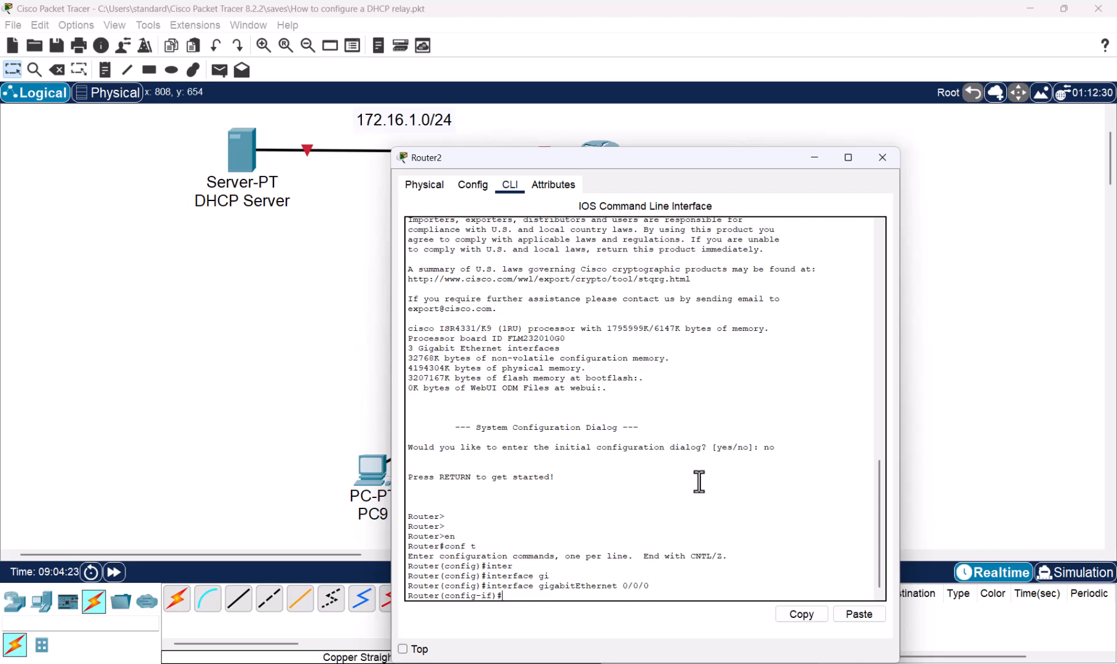
# - Assign IP address 172.16.1.1 with mask 255.255.255.0 to Router2's gigabitEthernet 0/0/0 interface
pyautogui.write('ip add')
pyautogui.press('Tab')
pyautogui.write('17')
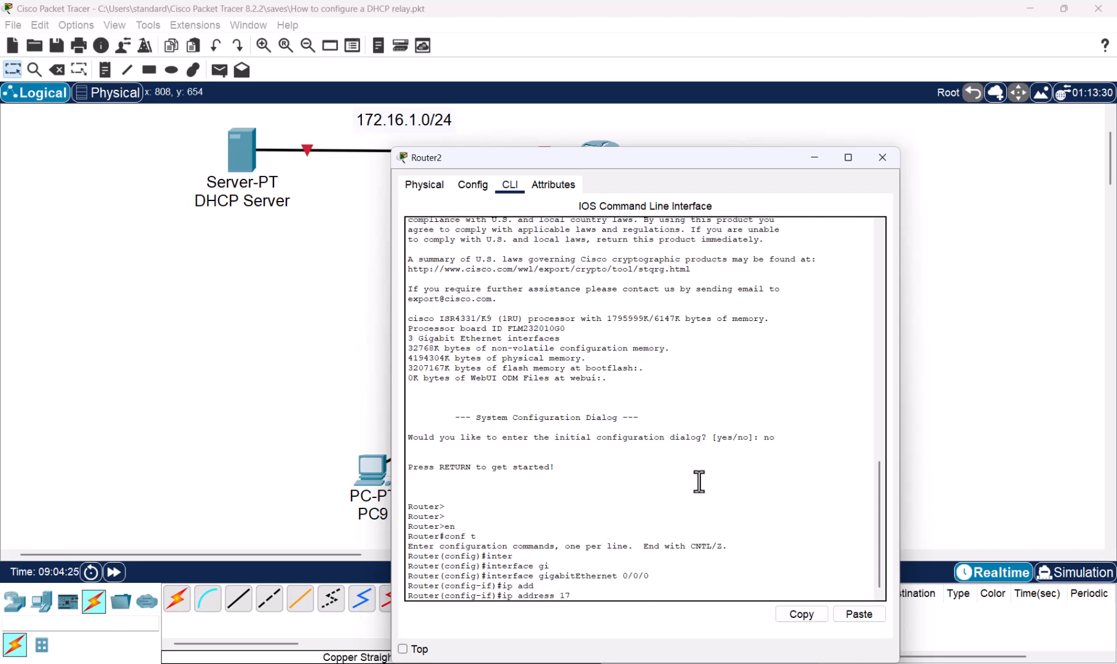
pyautogui.write('2.16.1.1 255.255.255.0')
pyautogui.press('Return')
# - Enable Router2's gigabitEthernet 0/0/0 interface with the no shutdown command
pyautogui.write('no shu')
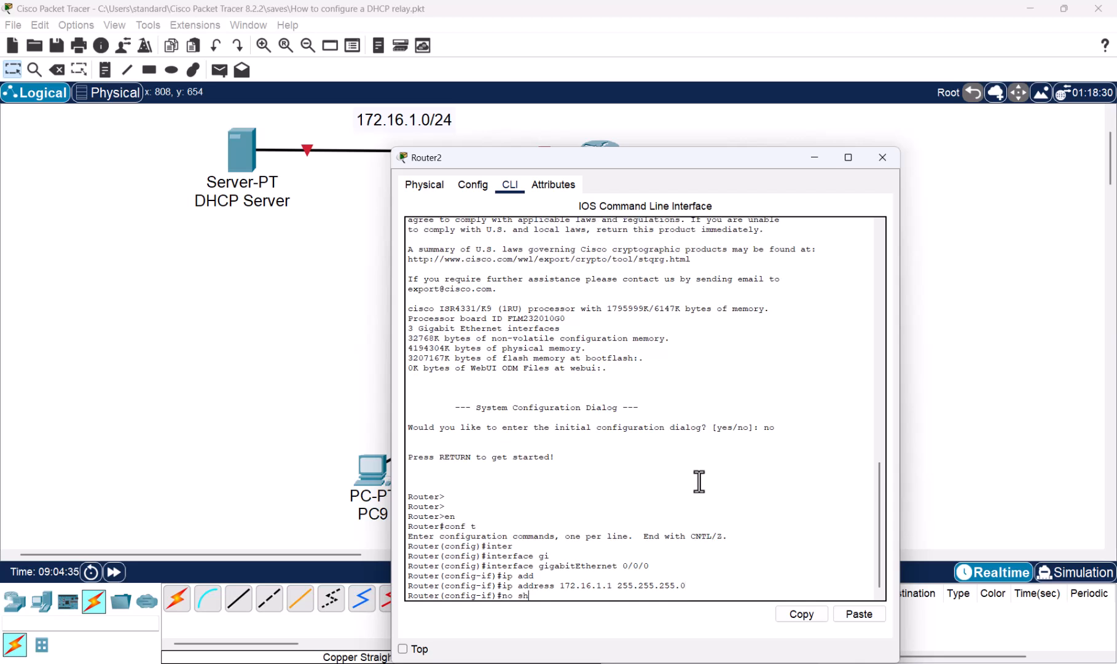
pyautogui.press('Tab')
pyautogui.press('Return')
# - Leave interface configuration mode on Router2 and check which of its ports connects to Switch2
pyautogui.press('Return')
pyautogui.press('Return')
pyautogui.press('Return')
pyautogui.press('Return')
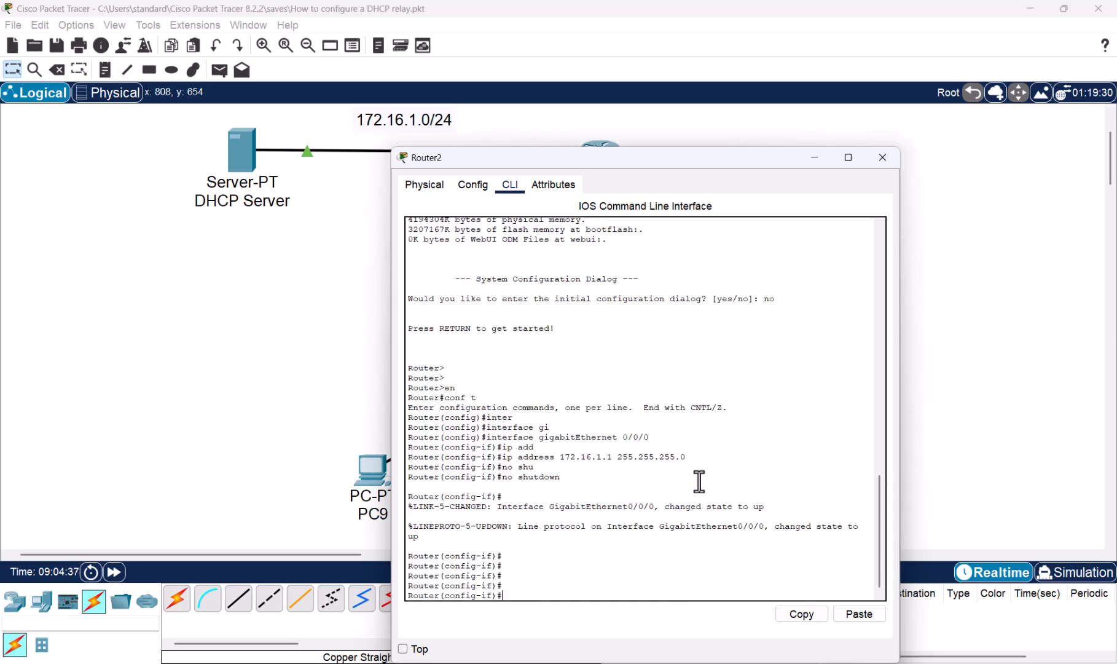
pyautogui.write('exit')
pyautogui.press('Return')
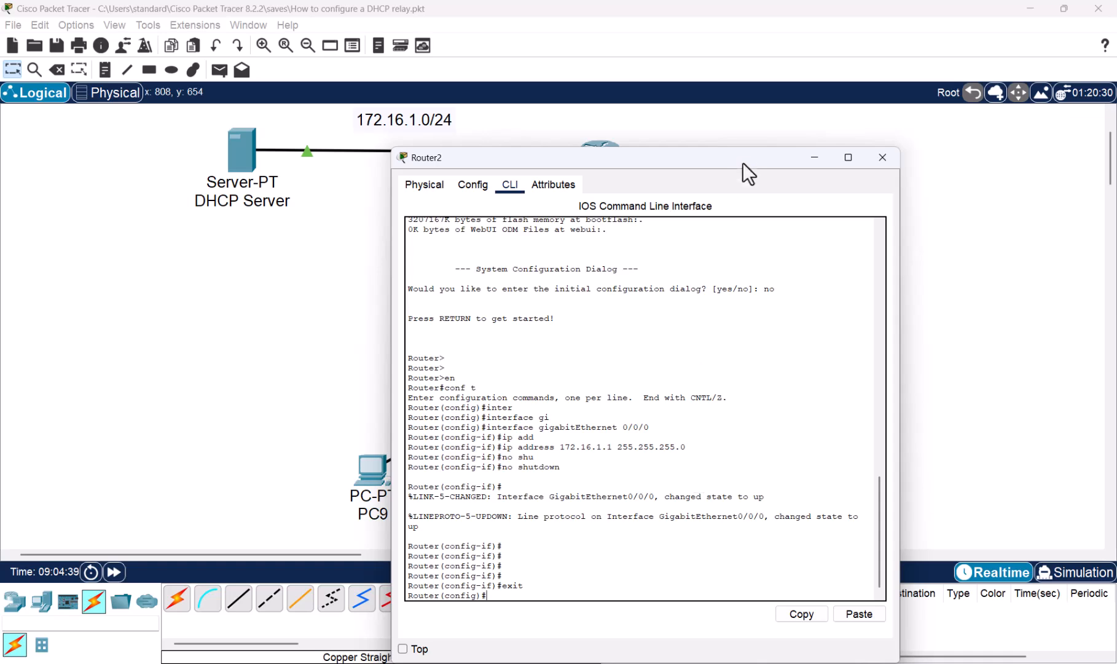
pyautogui.moveTo(732, 158); pyautogui.dragTo(335, 113)
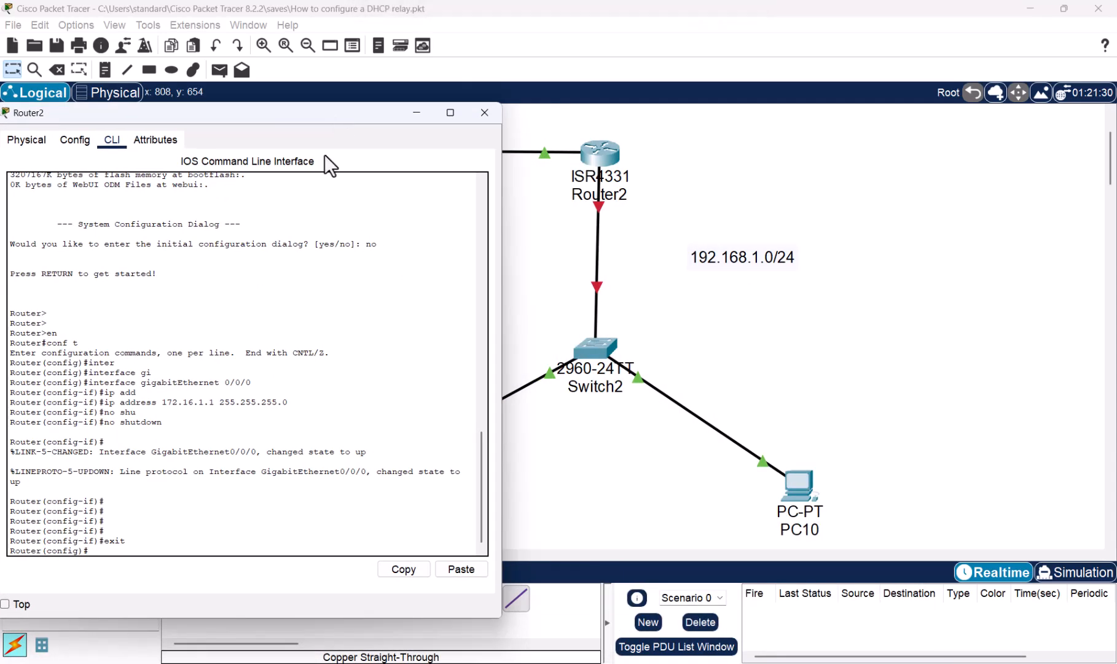
pyautogui.click(753, 196)
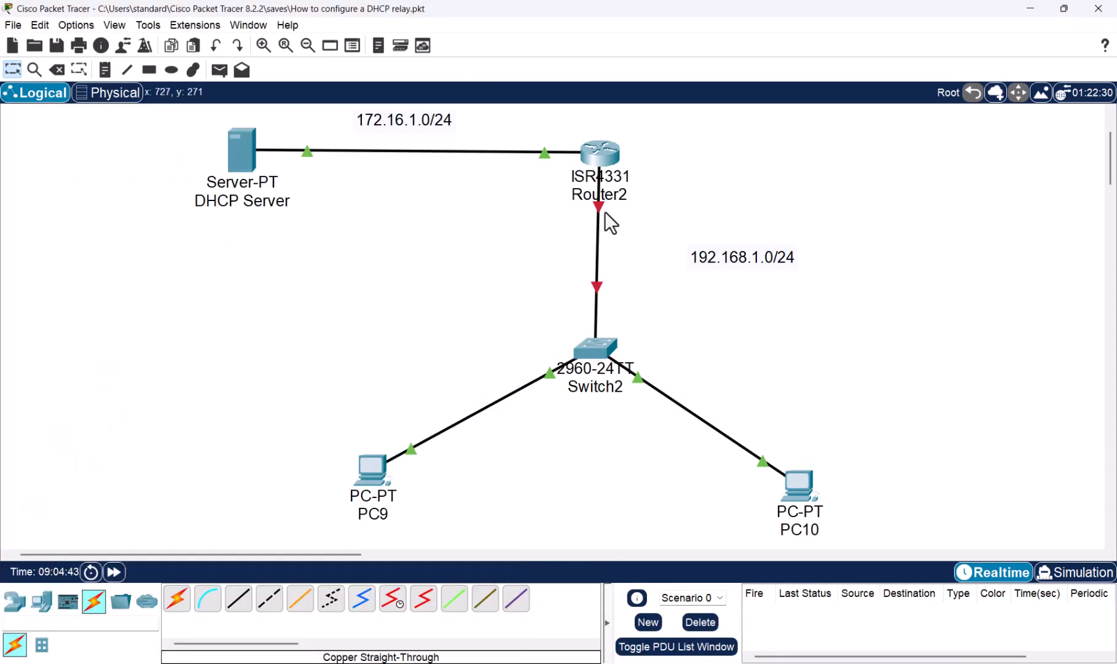
pyautogui.moveTo(598, 205)
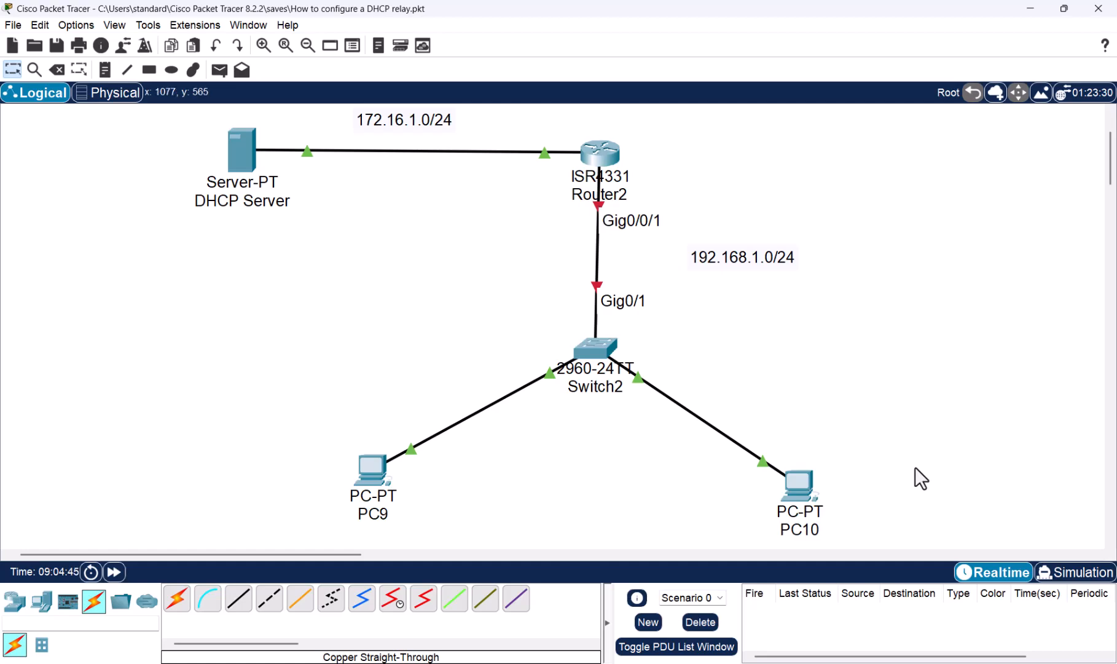
pyautogui.moveTo(781, 655)
pyautogui.click(822, 606)
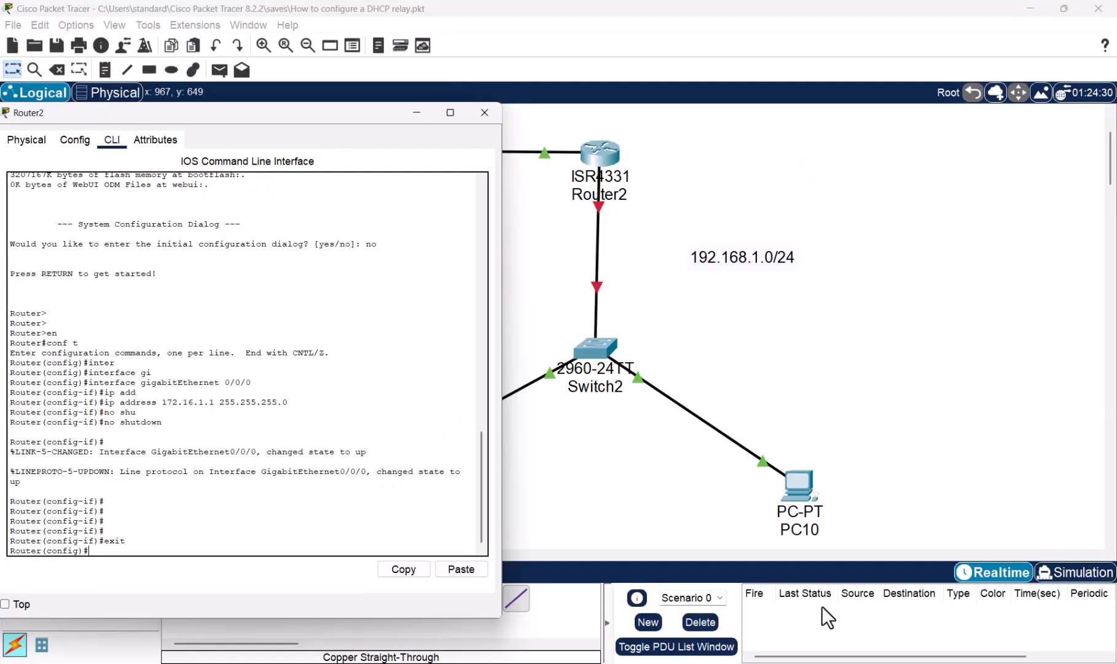
# - Enter interface configuration for Router2's gigabitEthernet 0/0/1
pyautogui.write('inter')
pyautogui.press('Tab')
pyautogui.write('gi')
pyautogui.press('Tab')
pyautogui.write('0/')
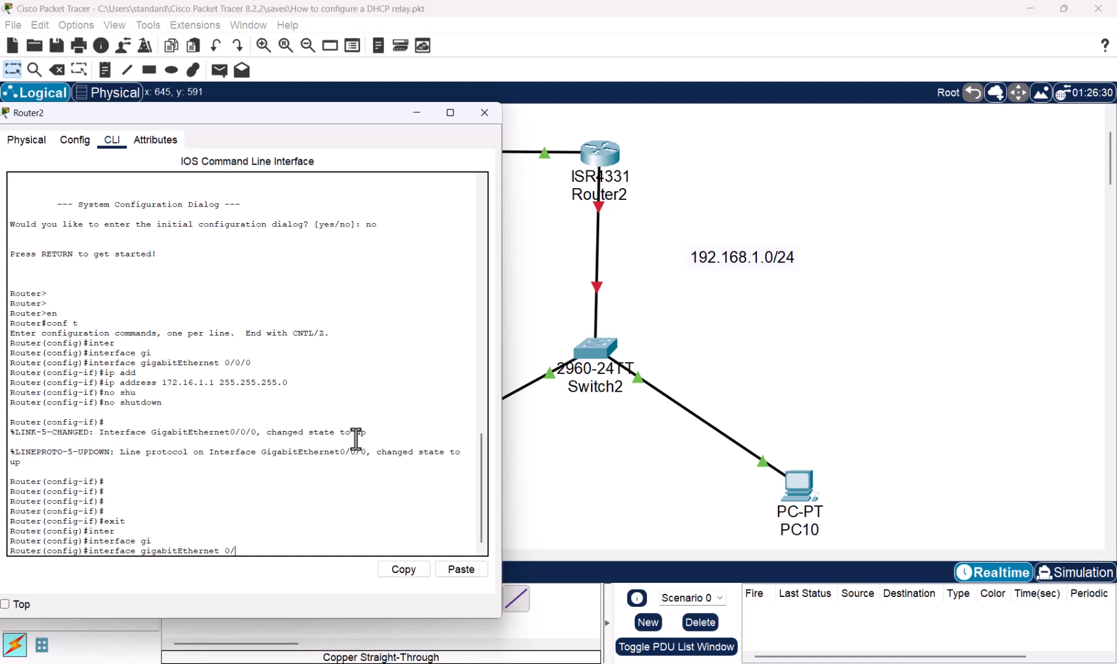
pyautogui.write('0/1')
pyautogui.press('Return')
# - Assign IP address 192.168.1.1 with mask 255.255.255.0 to Router2's gigabitEthernet 0/0/1 interface
pyautogui.write('ip ')
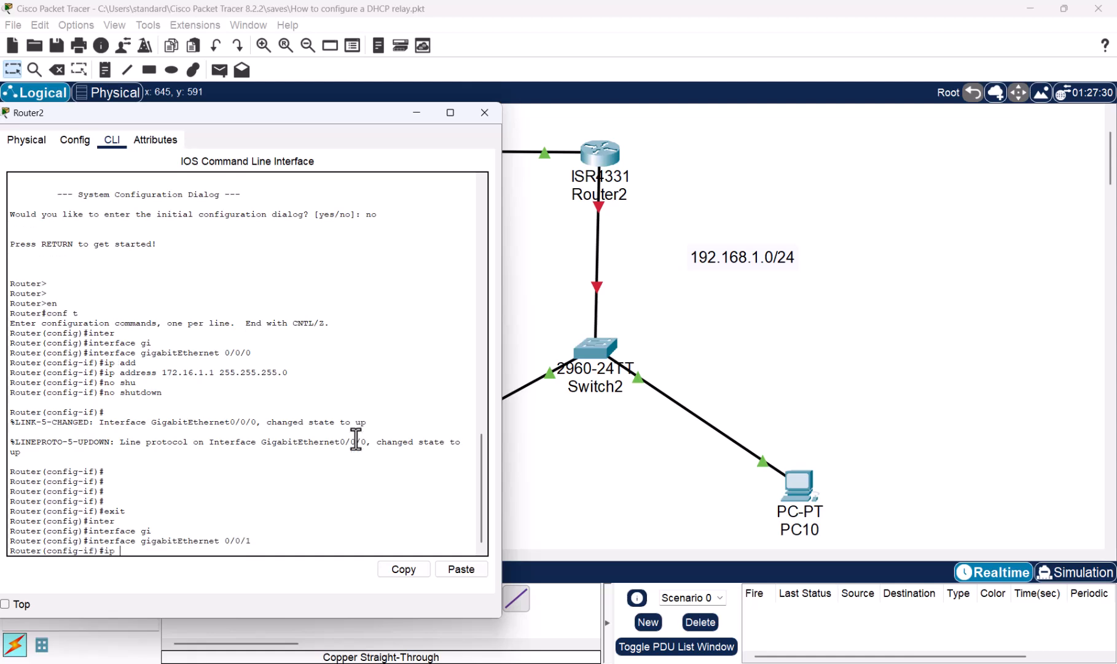
pyautogui.write('add')
pyautogui.press('Tab')
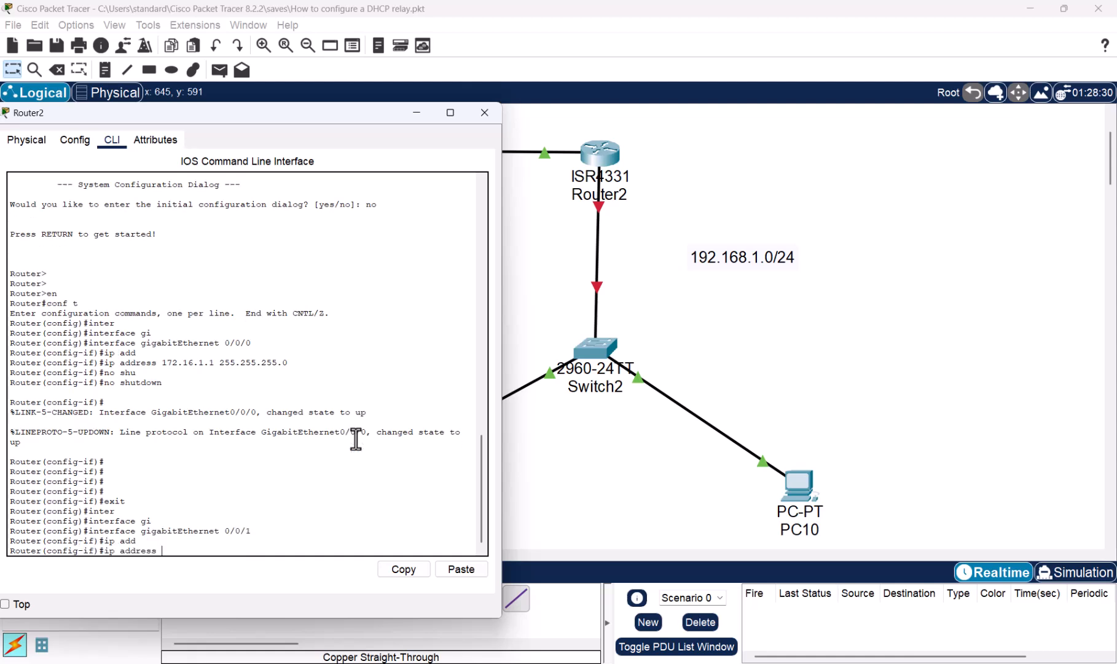
pyautogui.write('192.168.1.1 255.255.255.0')
pyautogui.press('Return')
# - Enable Router2's gigabitEthernet 0/0/1 interface with the no shutdown command
pyautogui.write('nfig-if)#n')
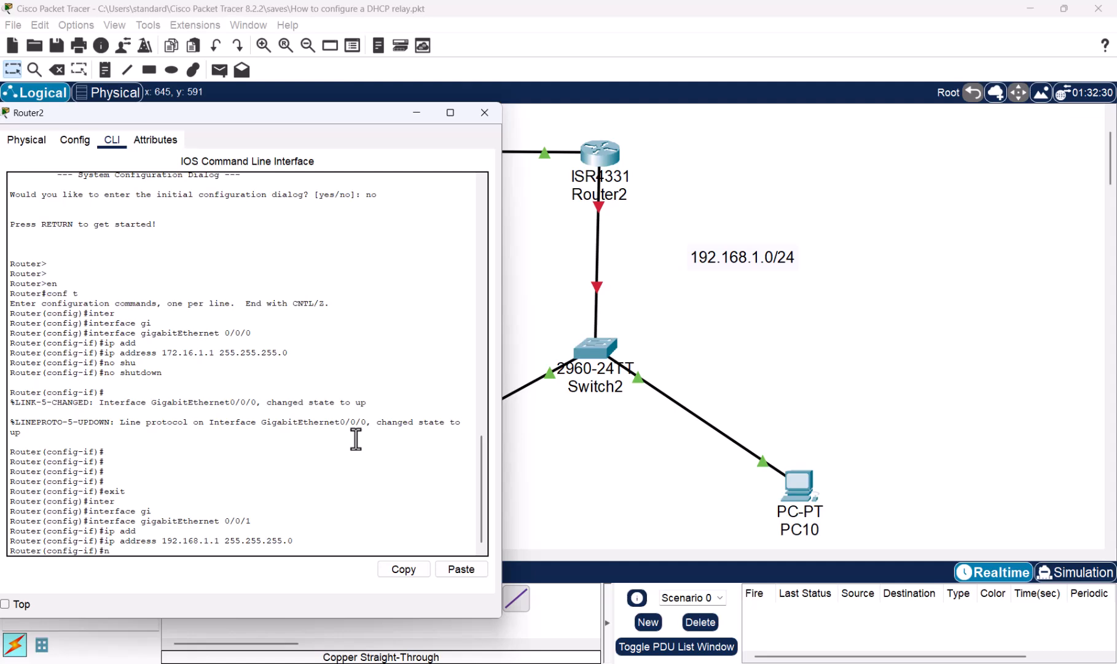
pyautogui.write('o shu')
pyautogui.press('Tab')
pyautogui.press('Return')
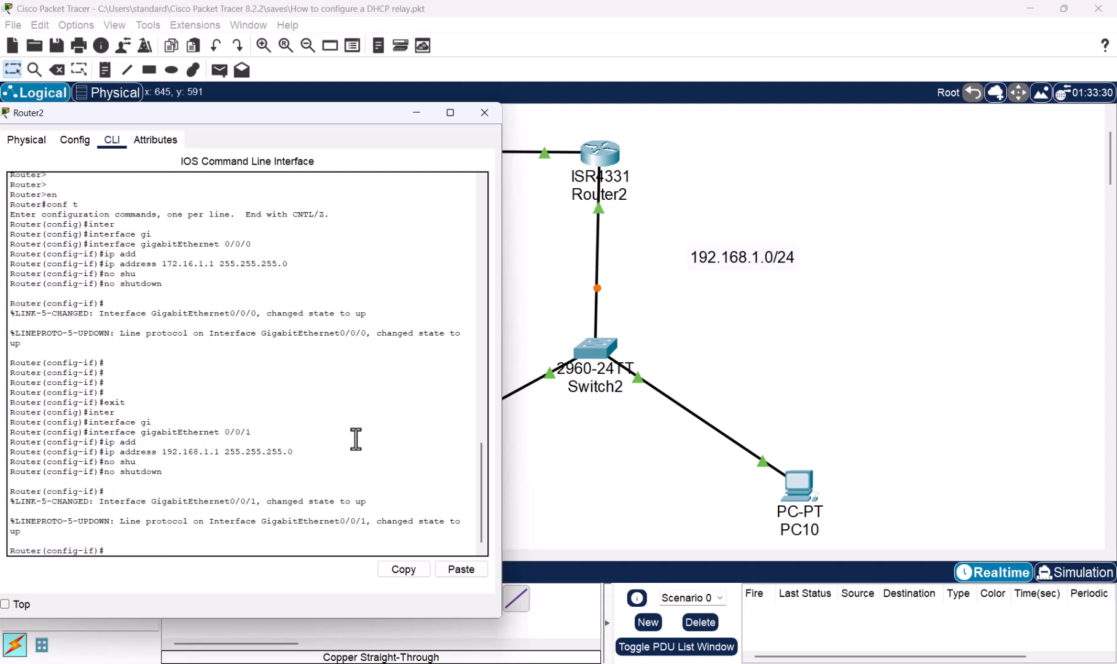
pyautogui.press('Return')
pyautogui.press('Return')
pyautogui.press('Return')
pyautogui.press('Return')
# - Save Router2's interface configuration to memory with do wr mem
pyautogui.write('do we')
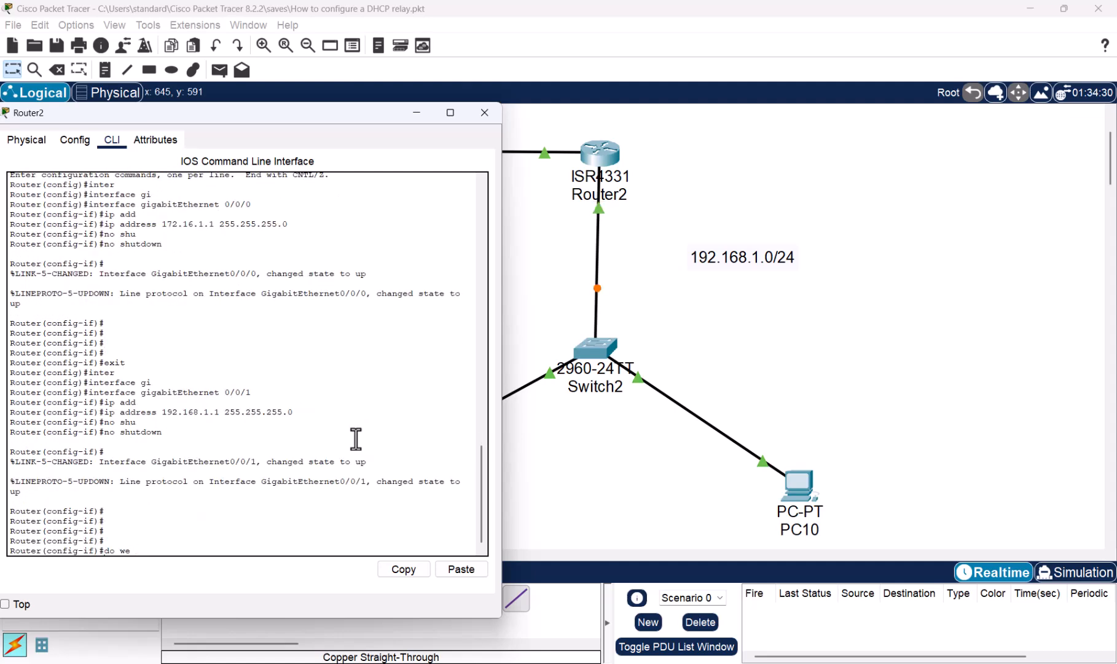
pyautogui.write(' mem')
pyautogui.press('Return')
pyautogui.press('Return')
pyautogui.press('Return')
pyautogui.press('Return')
pyautogui.press('Return')
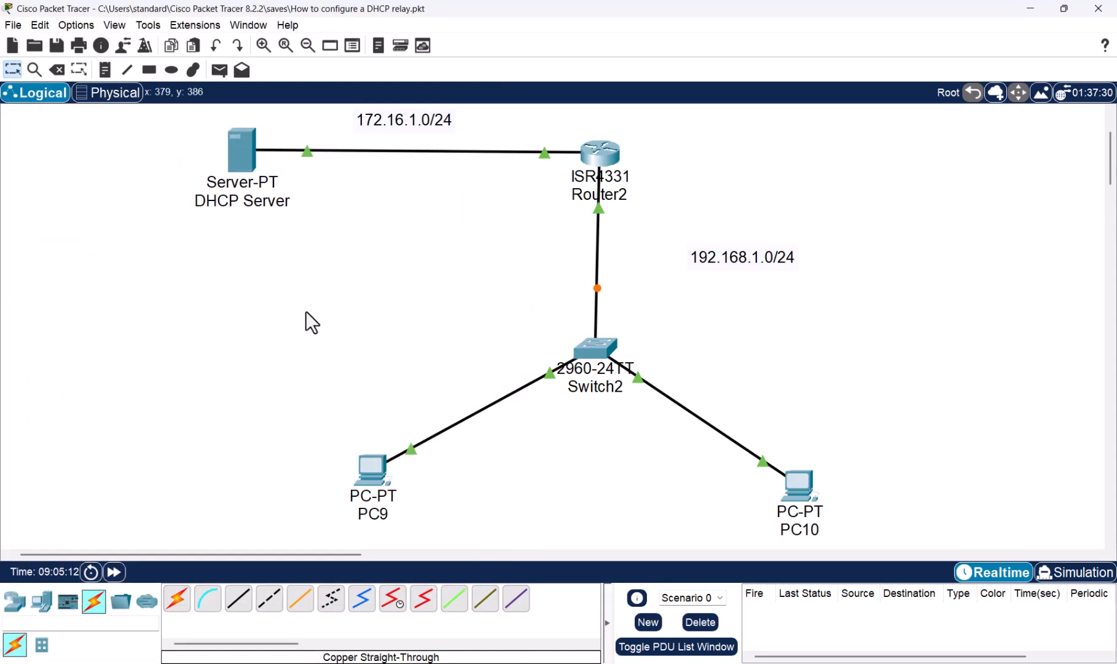
# - Fast-forward the network time and switch PC9's IPv4 configuration from static to DHCP
pyautogui.click(114, 573)
pyautogui.click(114, 573)
pyautogui.click(369, 474)
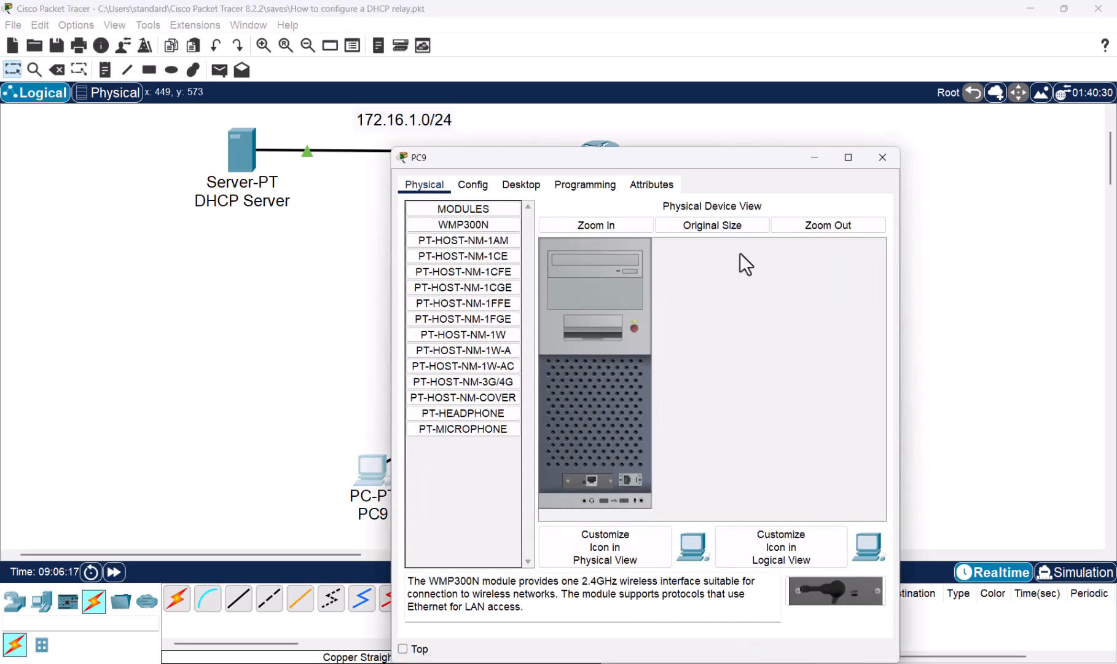
pyautogui.click(577, 188)
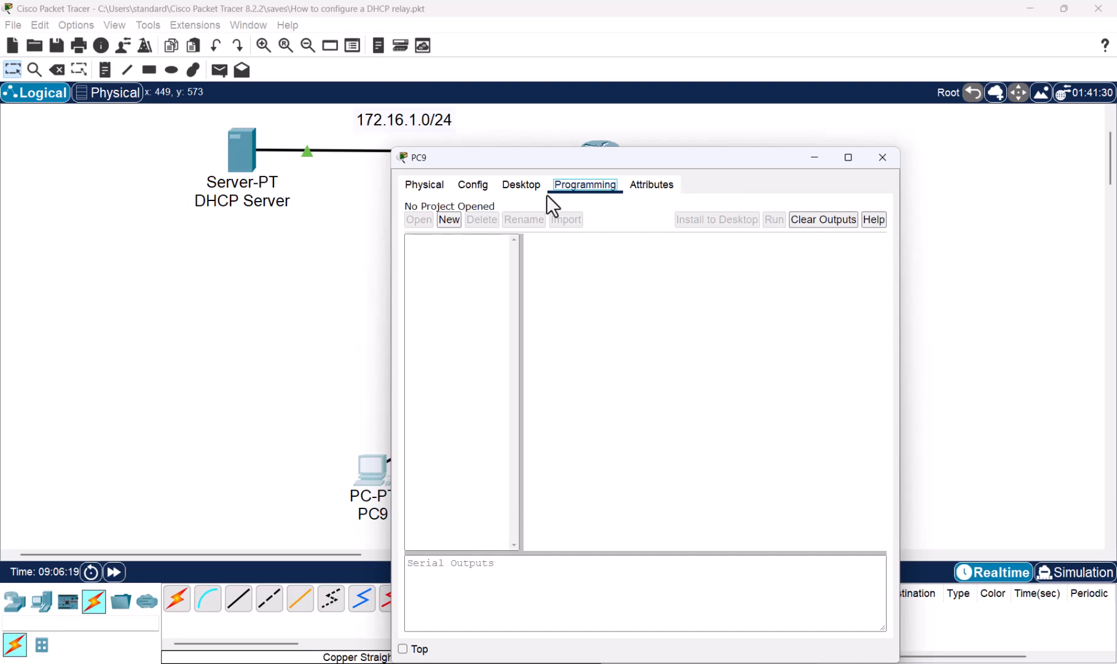
pyautogui.click(523, 185)
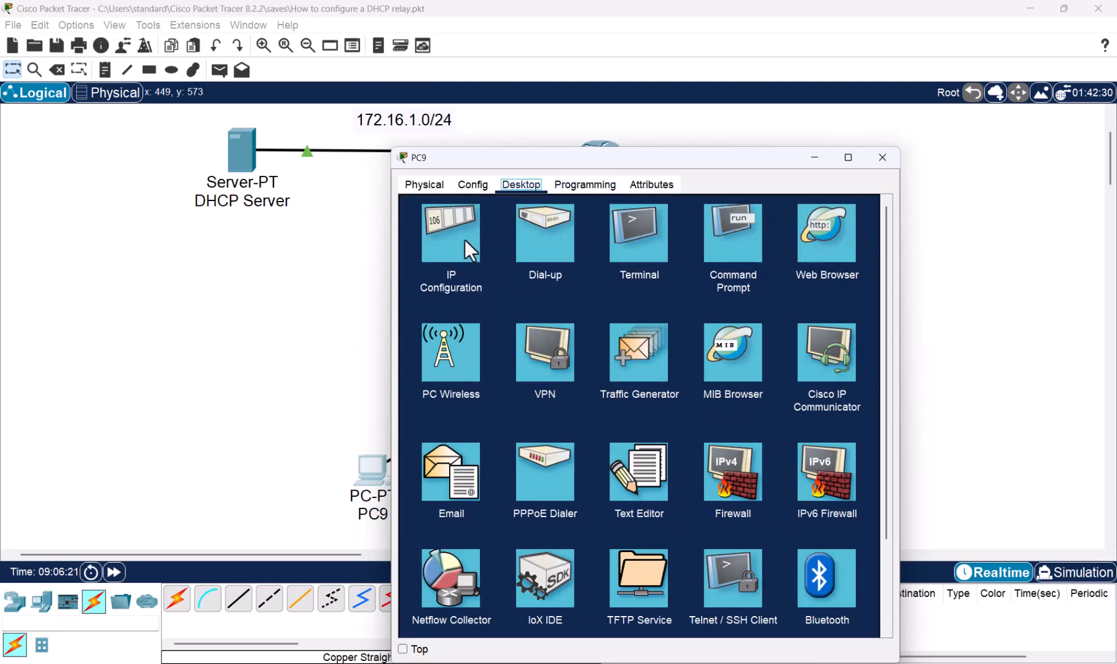
pyautogui.click(465, 240)
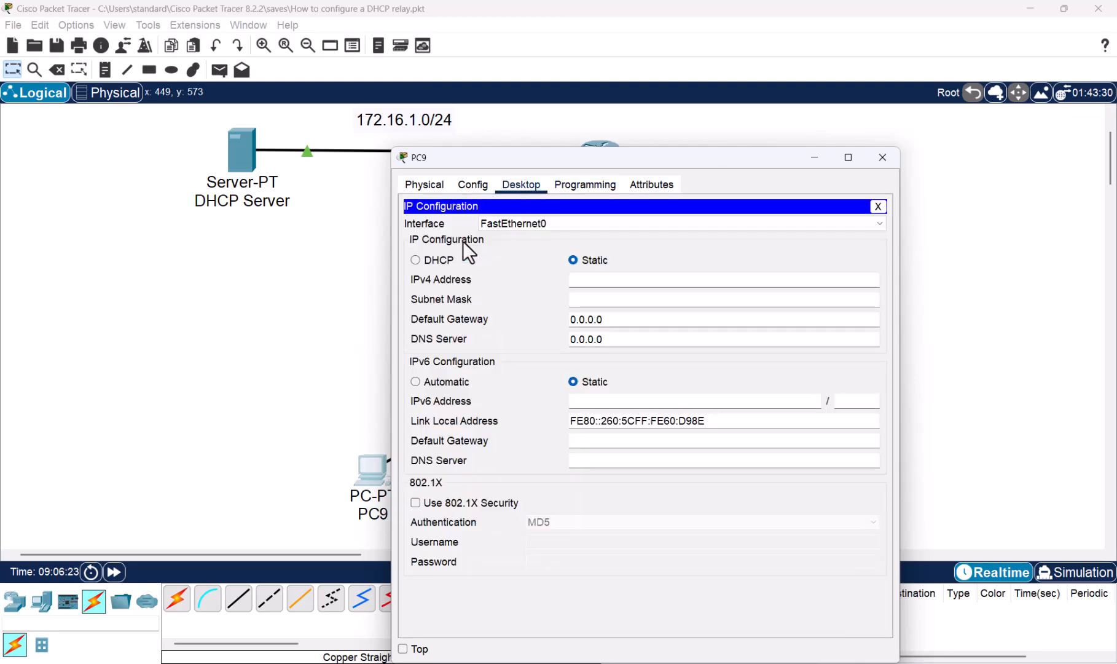
pyautogui.click(415, 259)
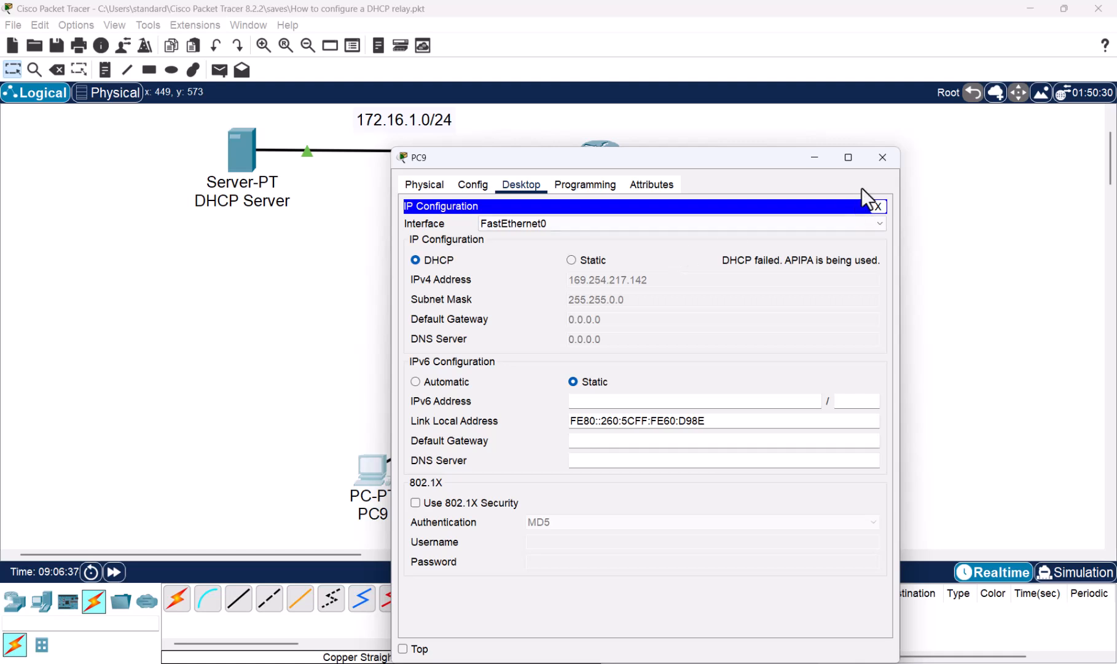
pyautogui.click(883, 158)
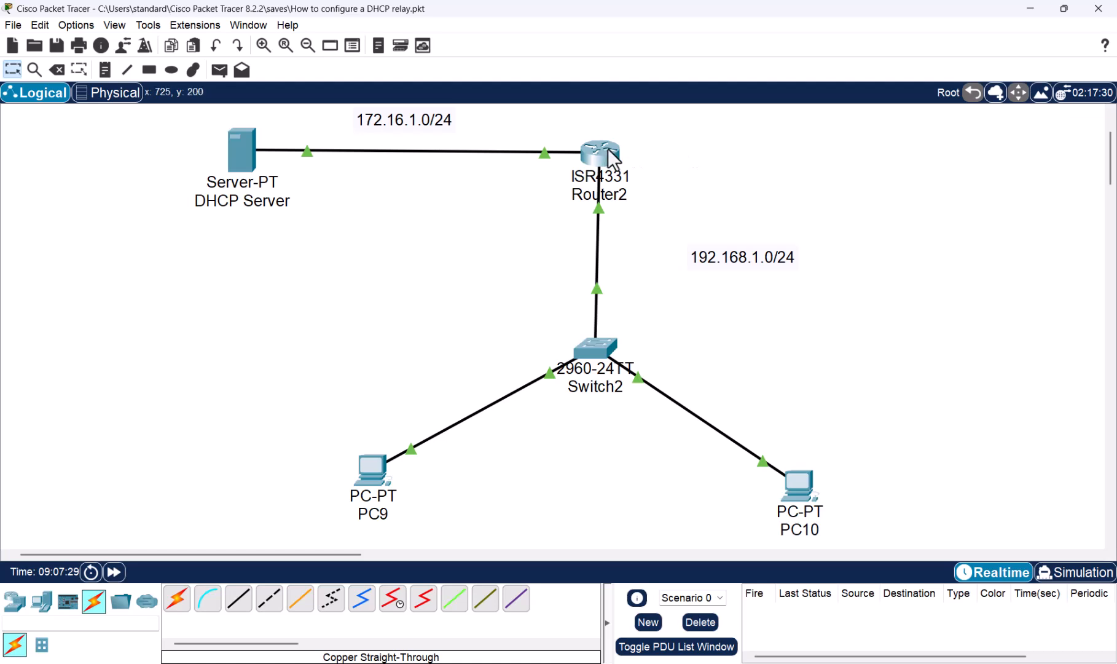
# - Reopen Router2's command line and return to global configuration mode
pyautogui.moveTo(609, 150)
pyautogui.click(606, 159)
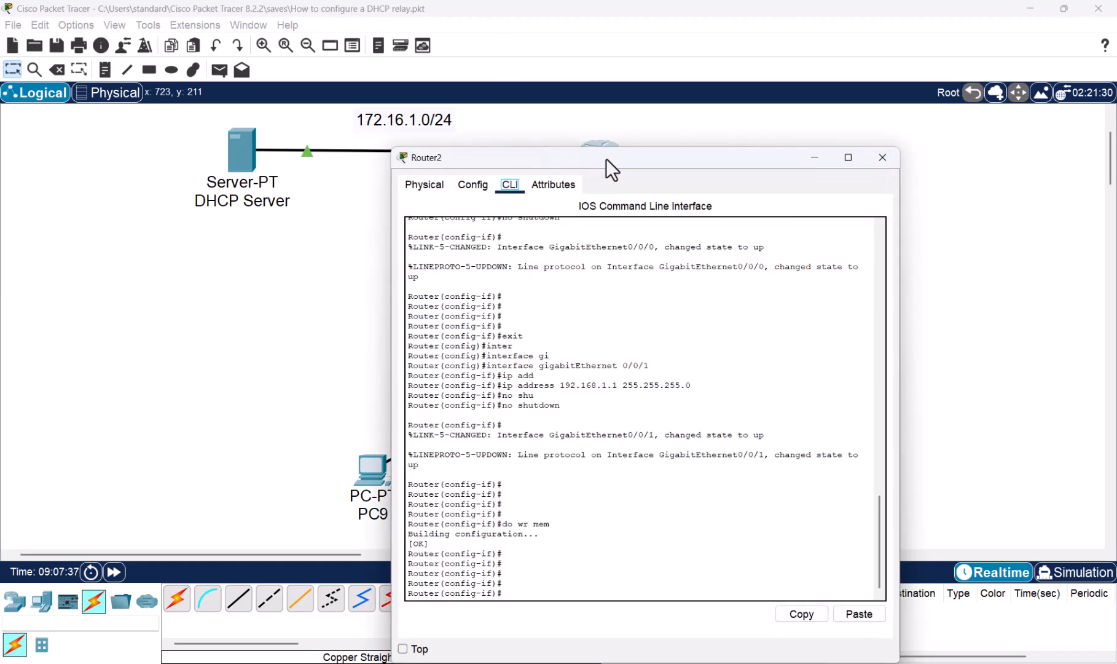
pyautogui.moveTo(656, 174); pyautogui.dragTo(324, 117)
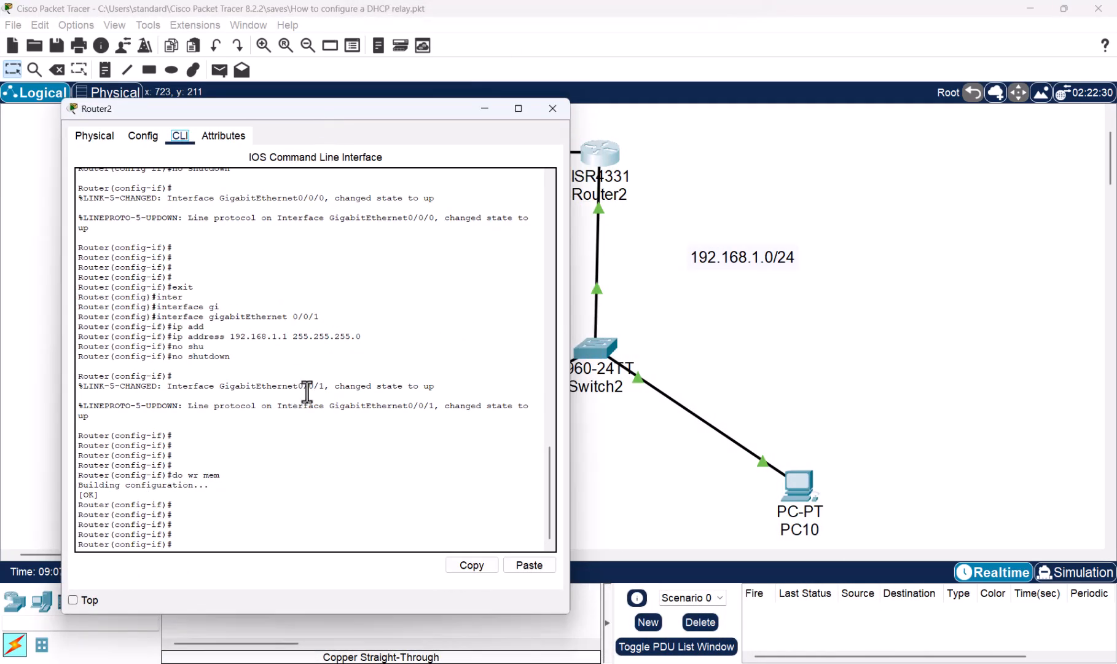
pyautogui.click(307, 391)
pyautogui.write('exit')
pyautogui.press('Return')
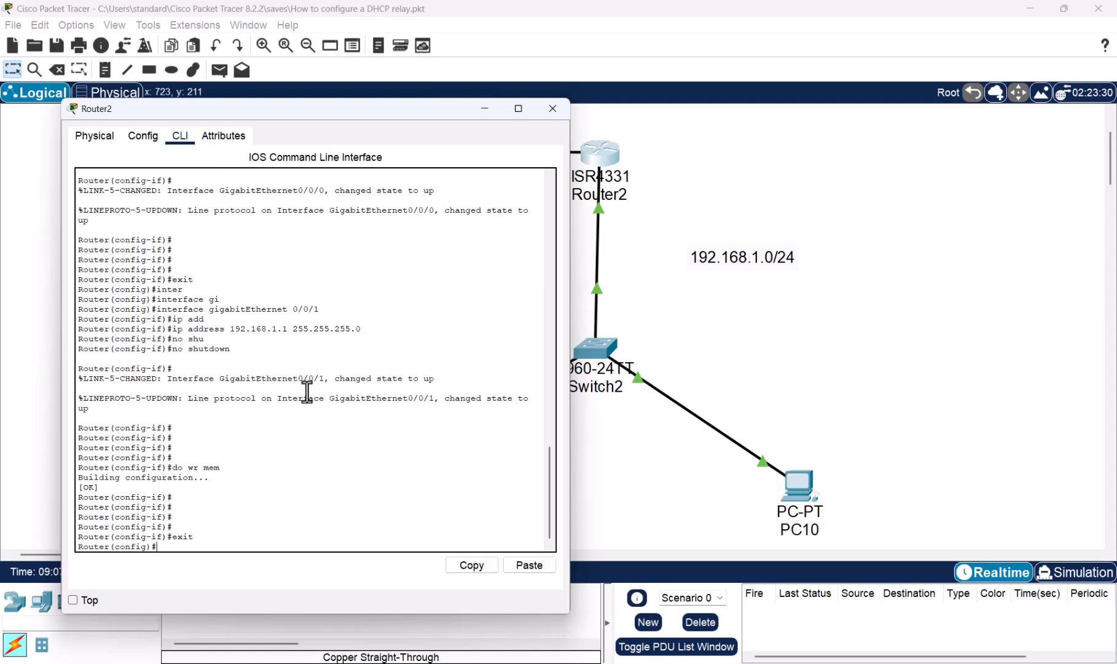
# - Check which Router2 port faces the PC network and enter interface configuration for gigabitEthernet 0/0/1
pyautogui.click(778, 343)
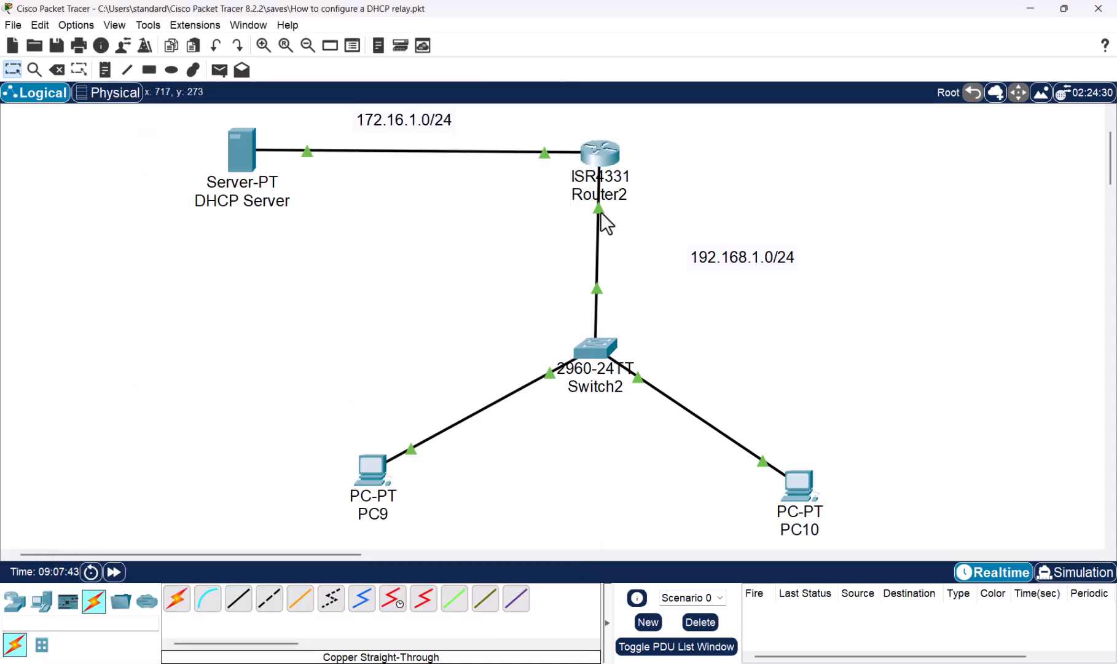
pyautogui.moveTo(600, 211)
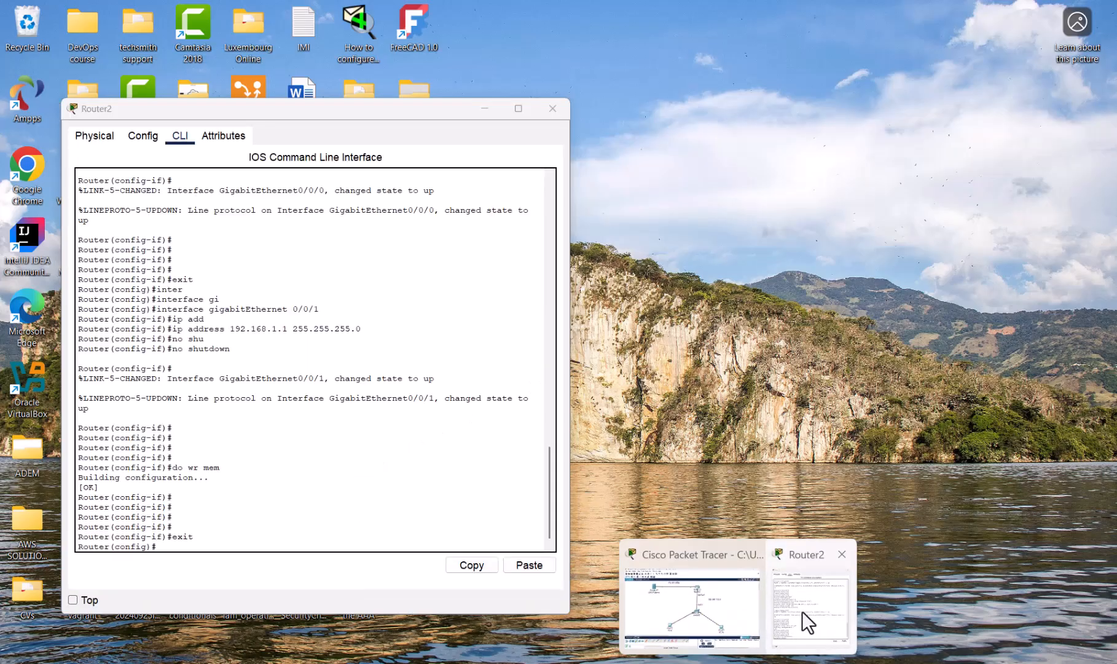
pyautogui.click(802, 611)
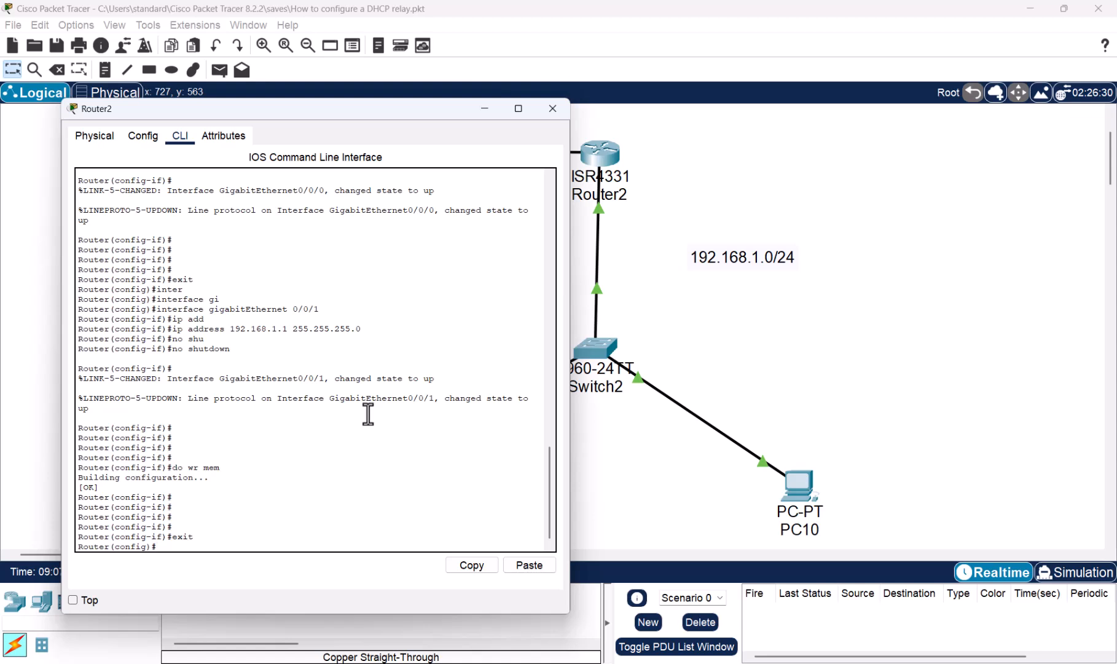
pyautogui.write('inter')
pyautogui.press('Tab')
pyautogui.write('gi')
pyautogui.press('Tab')
pyautogui.write('0/0/1')
pyautogui.press('Return')
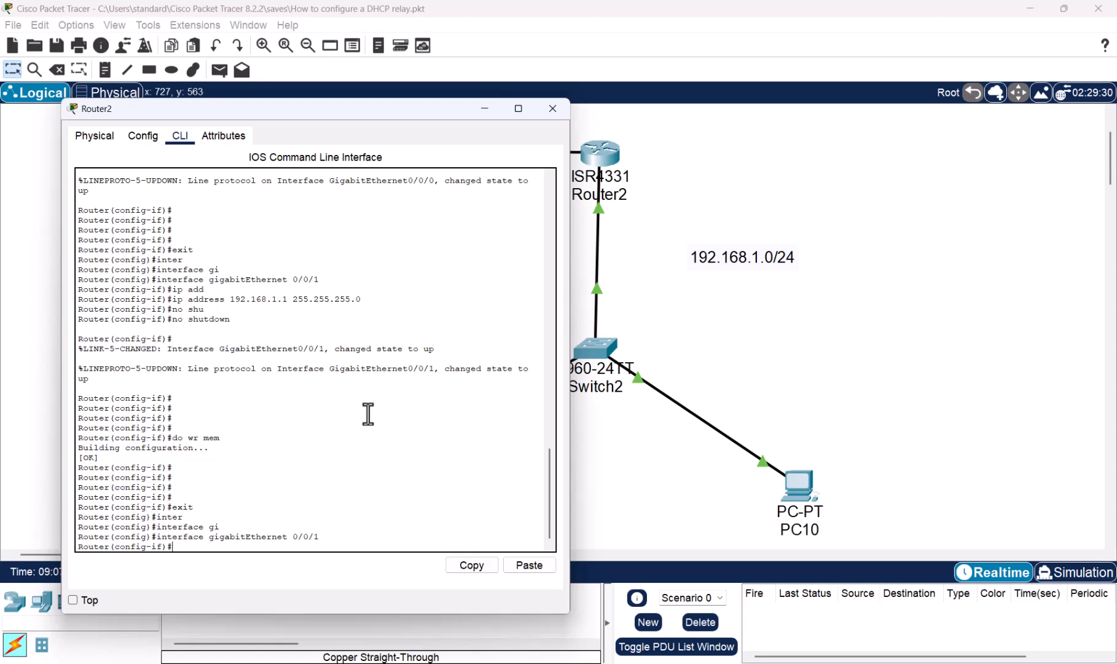
# - Set the DHCP relay on gigabitEthernet 0/0/1 with ip helper-address 172.16.1.254
pyautogui.write('ip helper')
pyautogui.press('Tab')
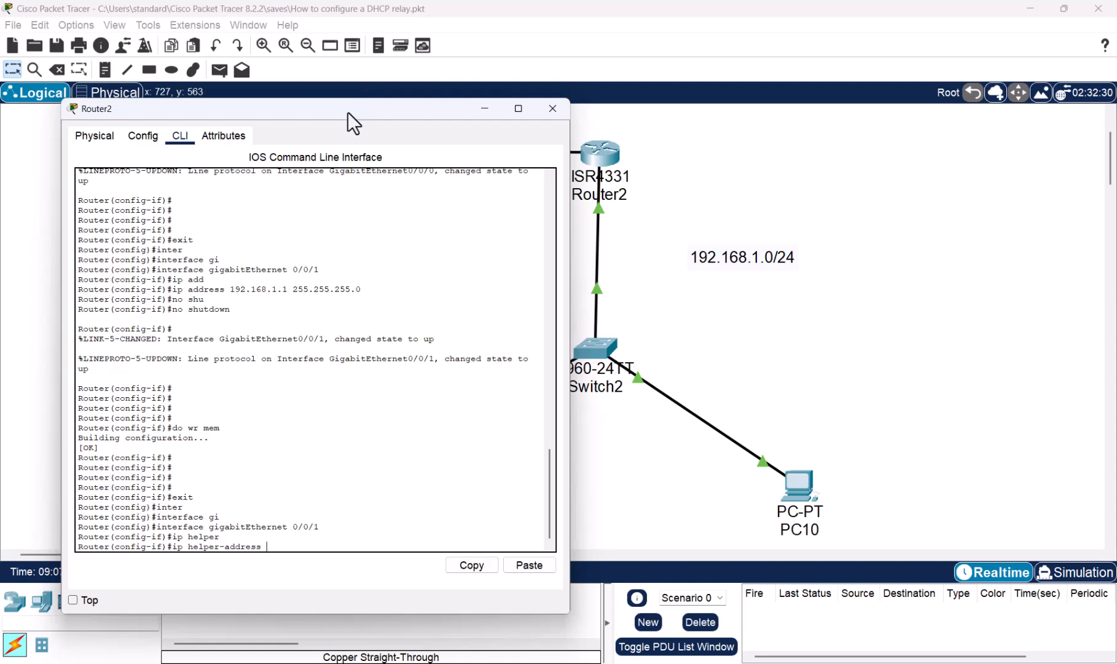
pyautogui.moveTo(348, 112); pyautogui.dragTo(855, 100)
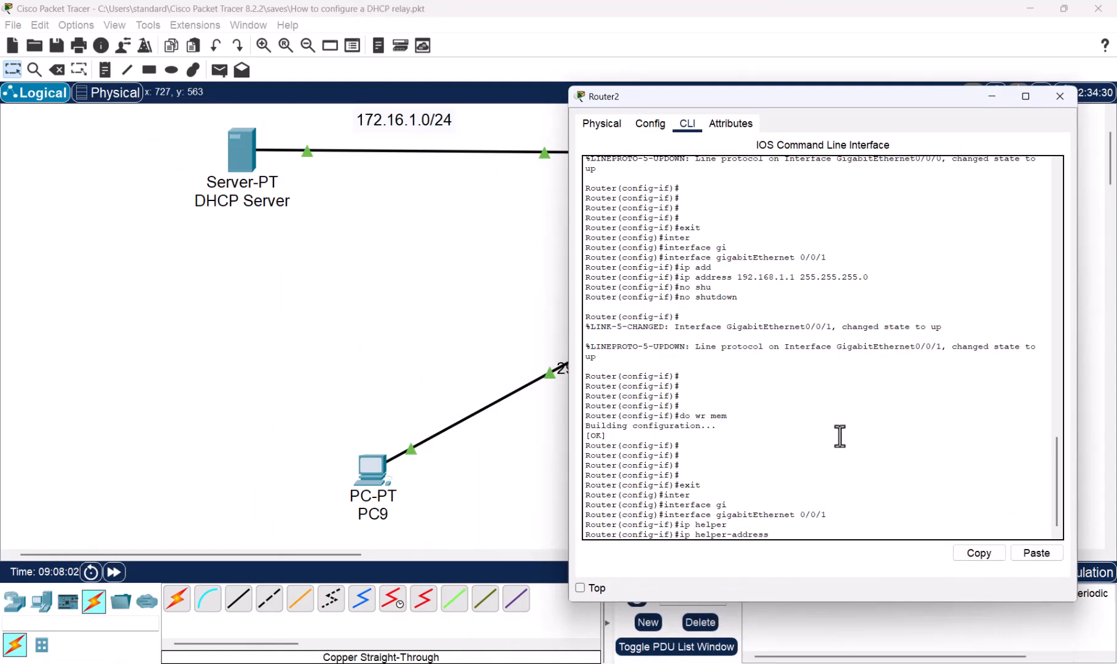
pyautogui.write('172.16.1.254')
pyautogui.press('Return')
# - Save Router2's relay configuration with do wr mem and close the router window
pyautogui.write('do')
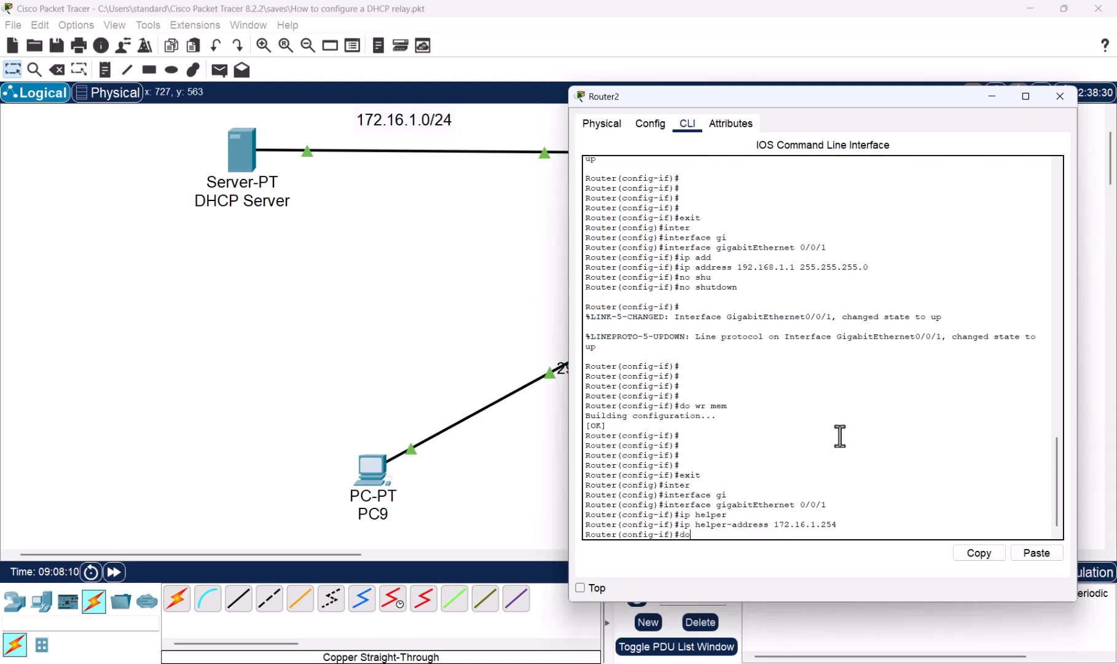
pyautogui.write(' wr mem')
pyautogui.press('Return')
pyautogui.press('Return')
pyautogui.press('Return')
pyautogui.press('Return')
pyautogui.press('Return')
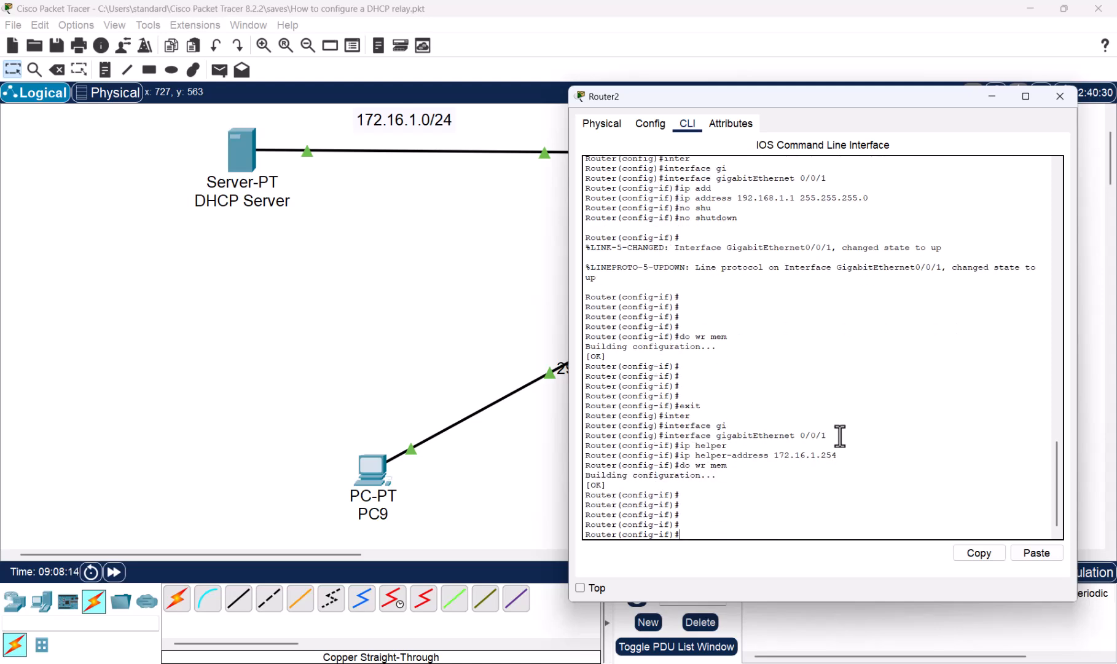
pyautogui.hotkey('alt', 'F4')
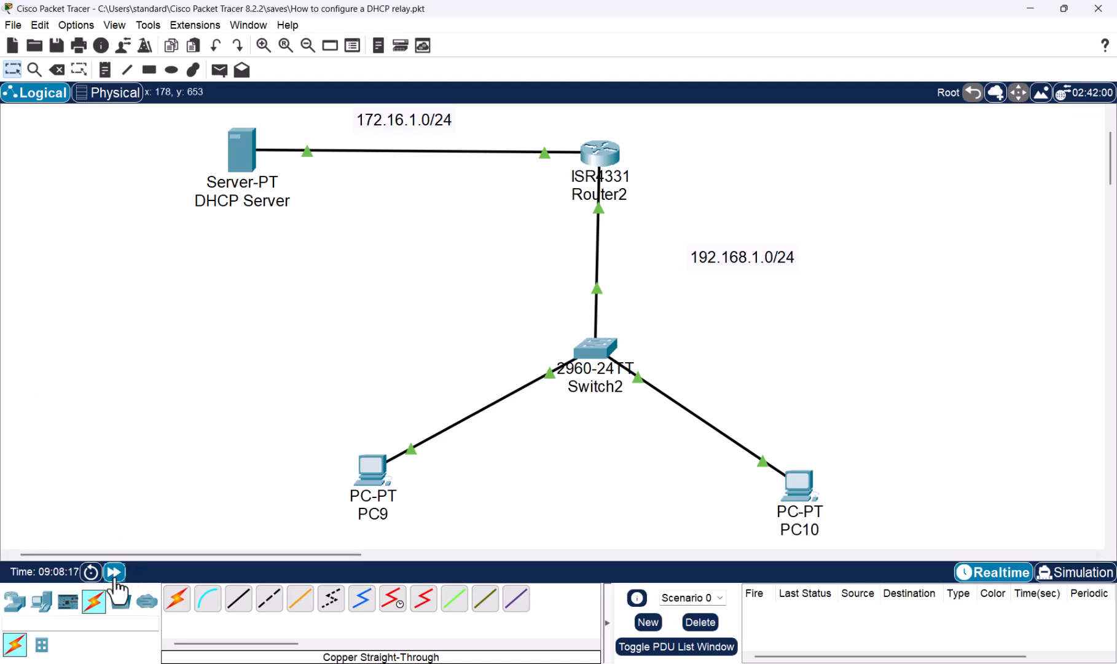
# - Fast-forward the network time and check the IP configuration PC9 receives through DHCP
pyautogui.click(114, 572)
pyautogui.click(116, 580)
pyautogui.click(362, 472)
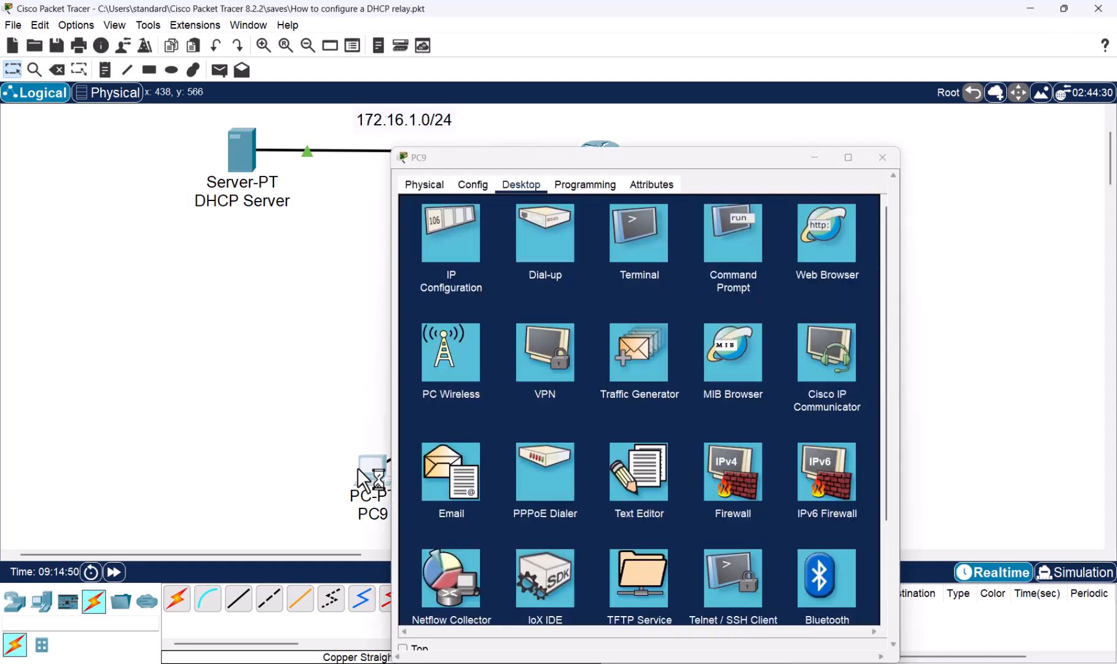
pyautogui.click(444, 225)
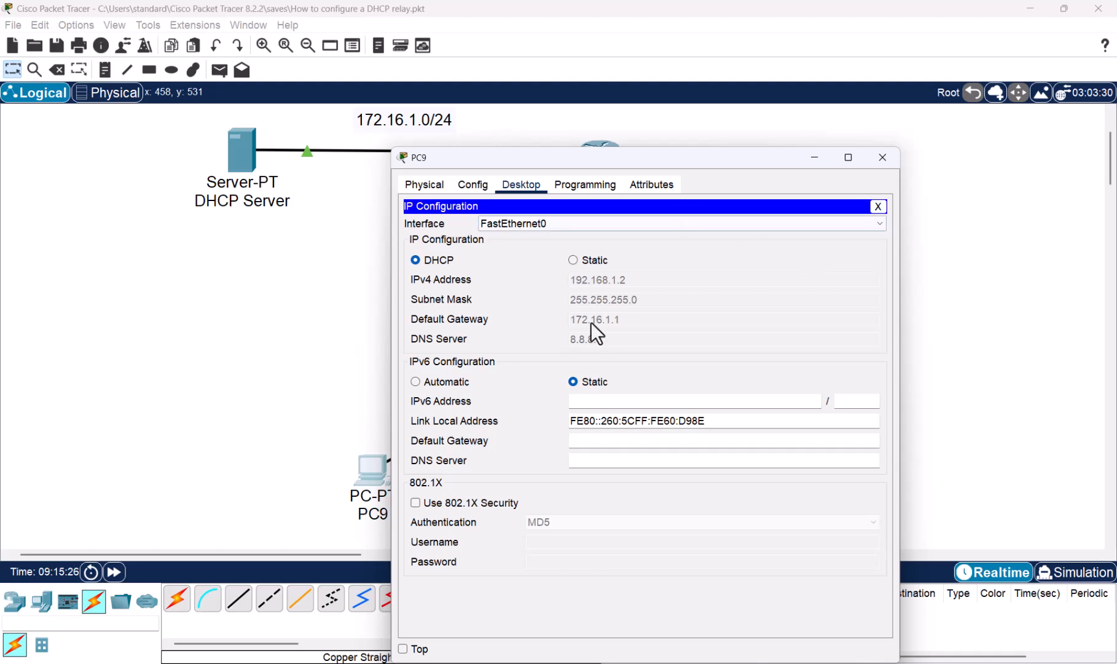
pyautogui.click(885, 158)
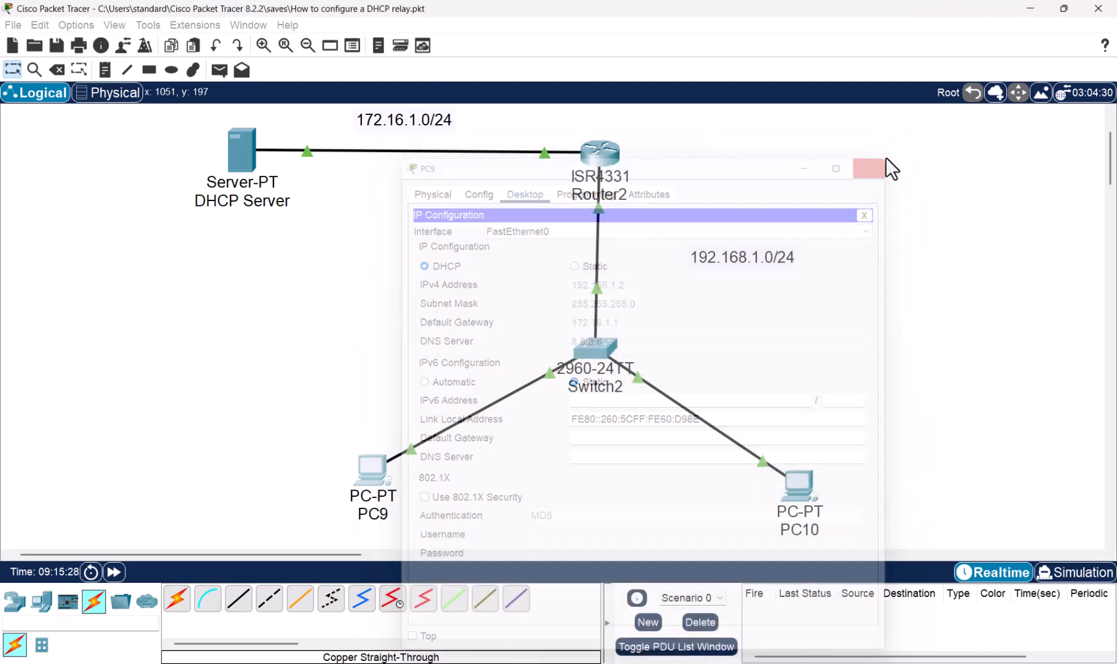
# - Set the default gateway of the DHCP server's serverPool to 192.168.1.1, save the pool and close the server window
pyautogui.click(247, 153)
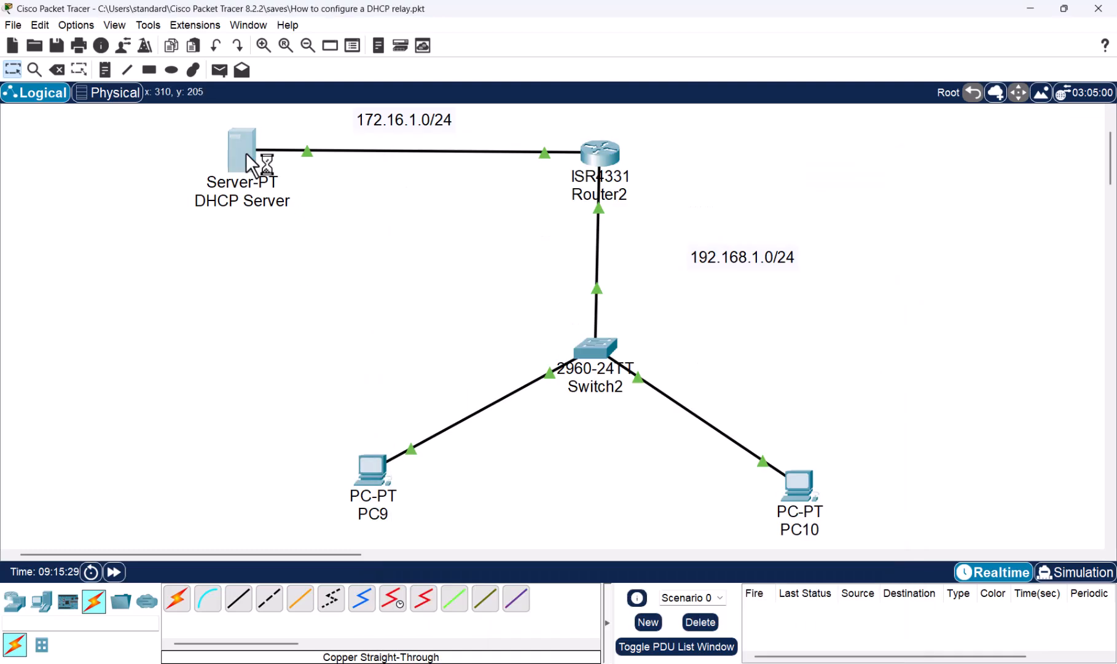
pyautogui.click(449, 243)
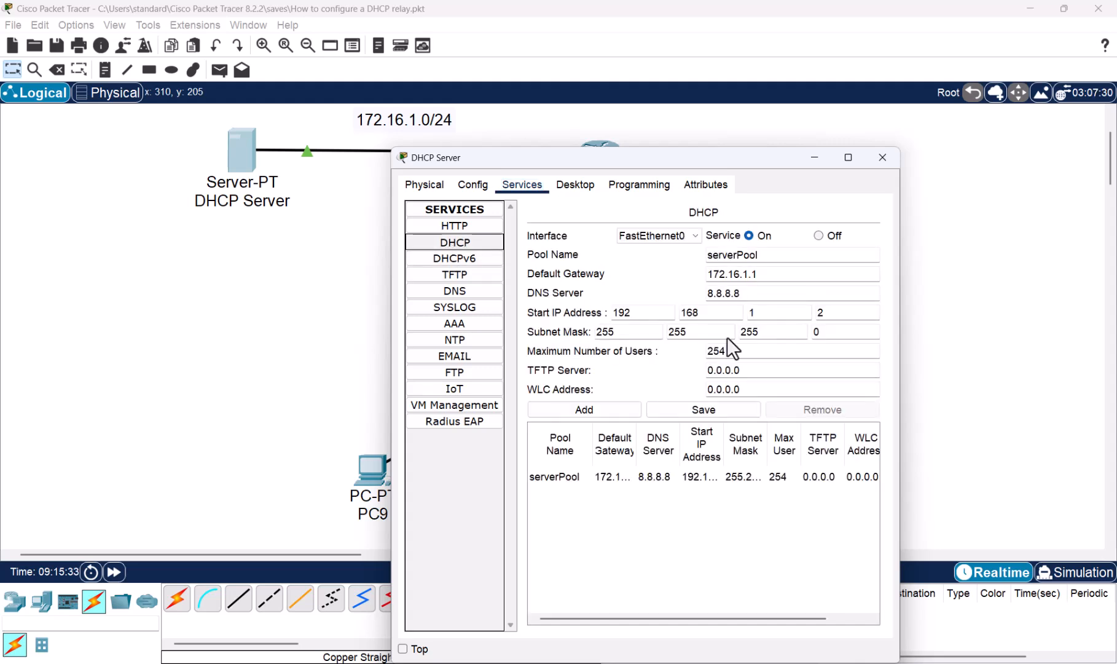
pyautogui.click(757, 274)
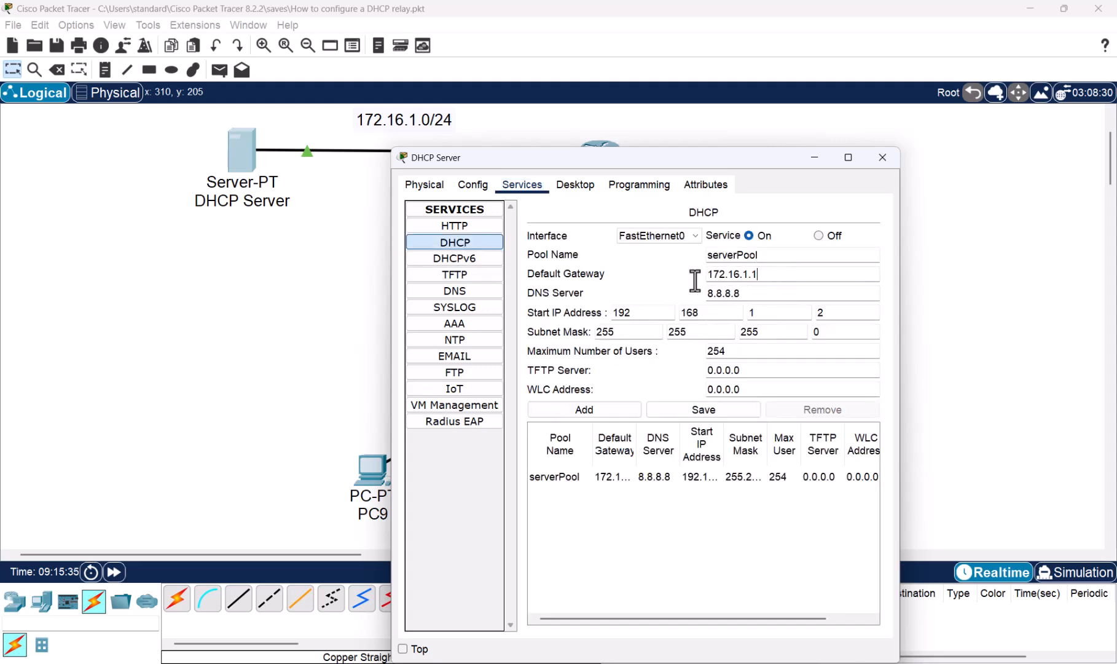
pyautogui.moveTo(758, 274); pyautogui.dragTo(697, 274)
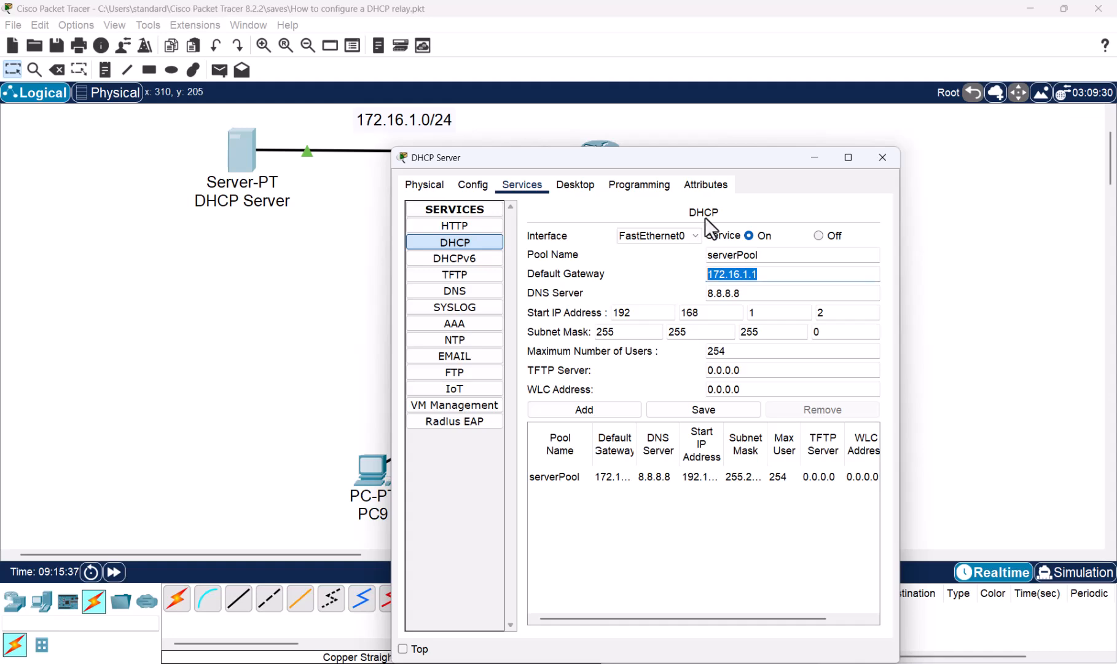
pyautogui.moveTo(728, 158); pyautogui.dragTo(348, 125)
pyautogui.write('19')
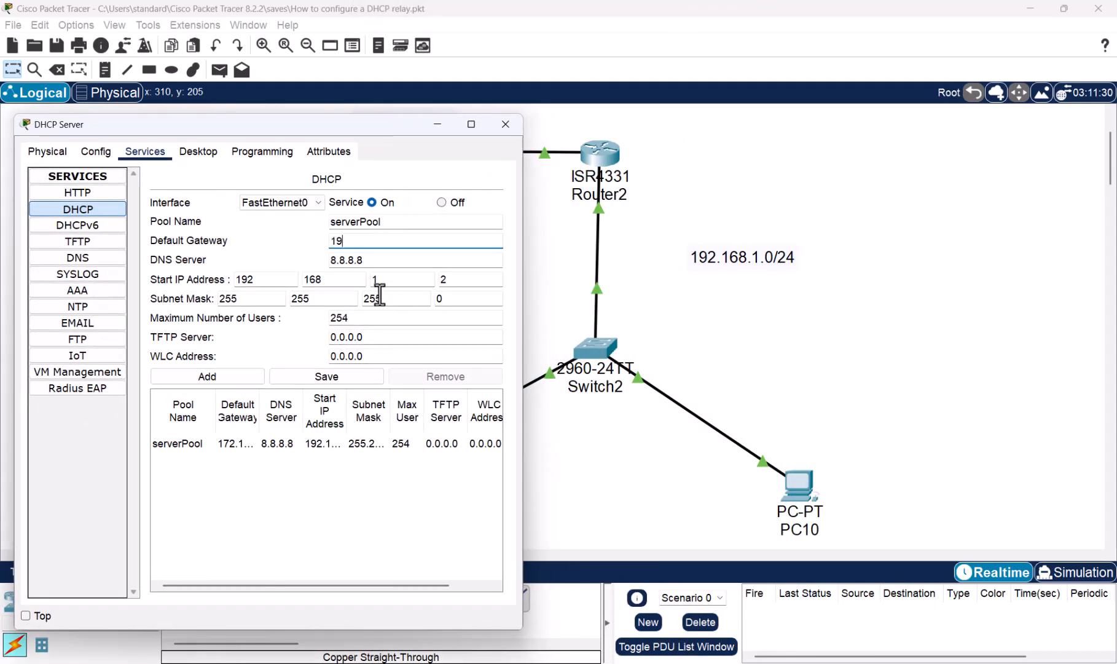
pyautogui.write('2.168')
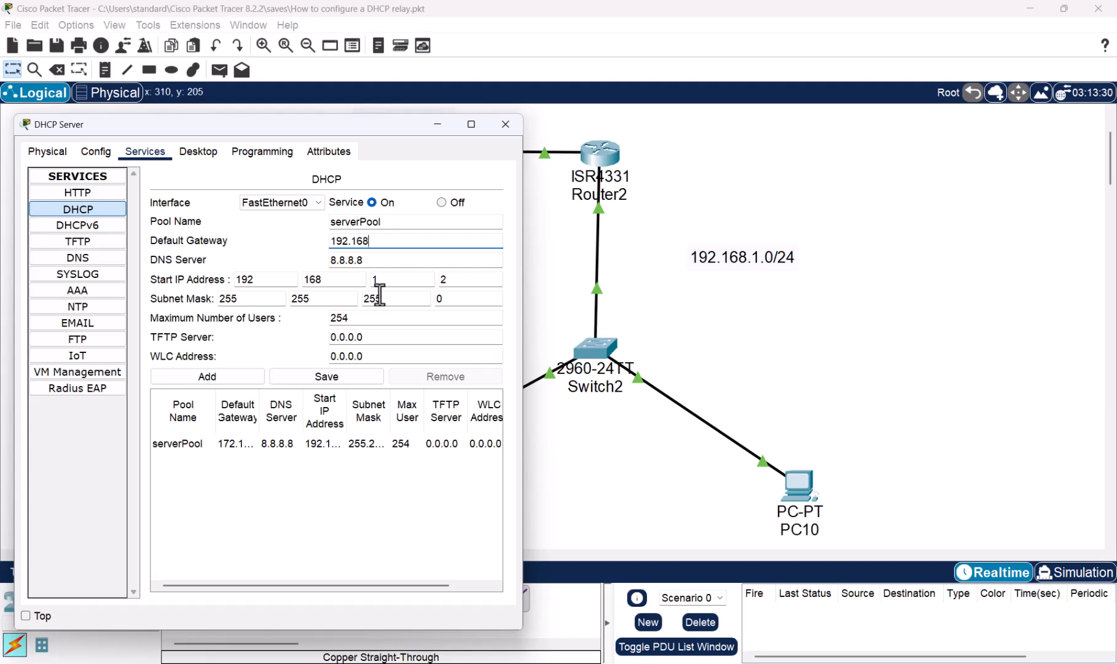
pyautogui.write('.1.1')
pyautogui.click(312, 377)
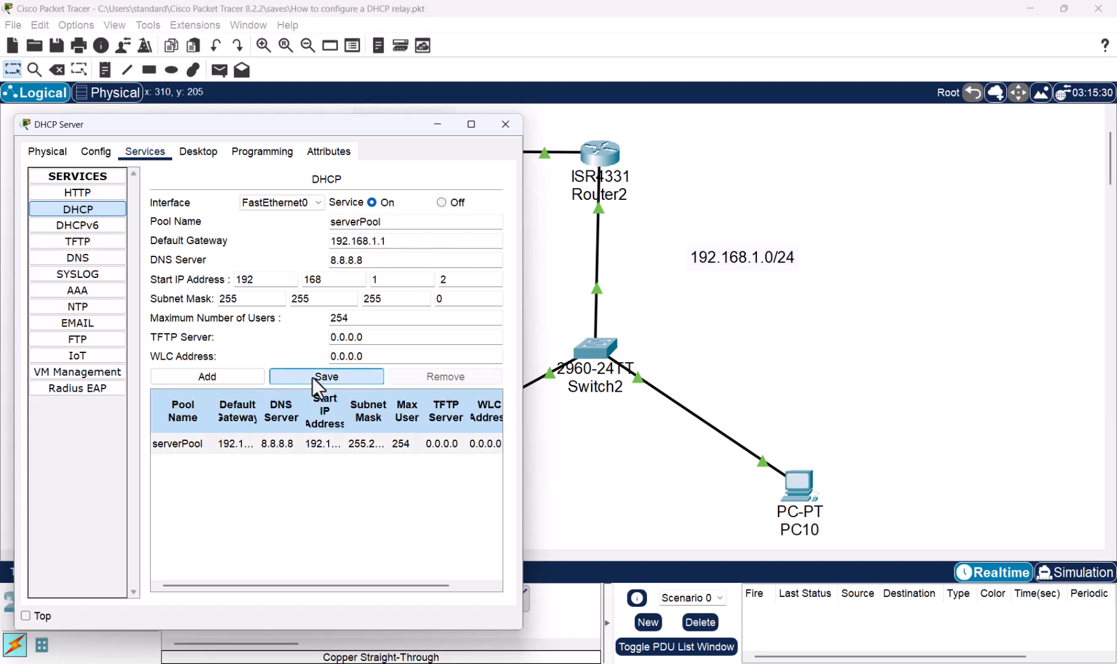
pyautogui.click(197, 151)
pyautogui.click(165, 151)
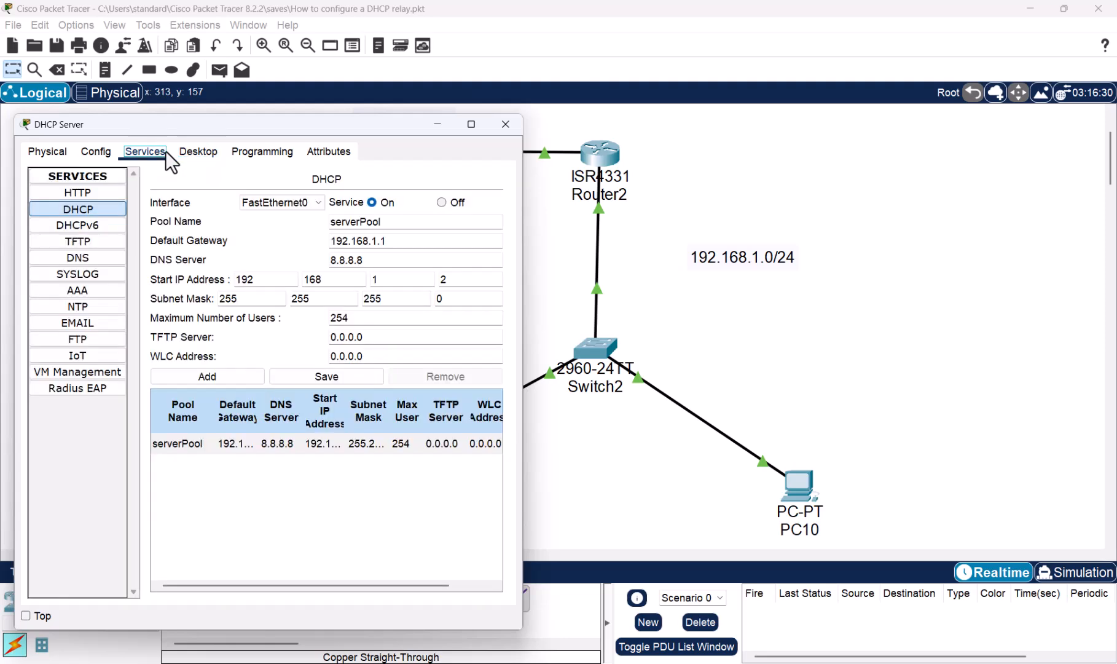
pyautogui.click(501, 122)
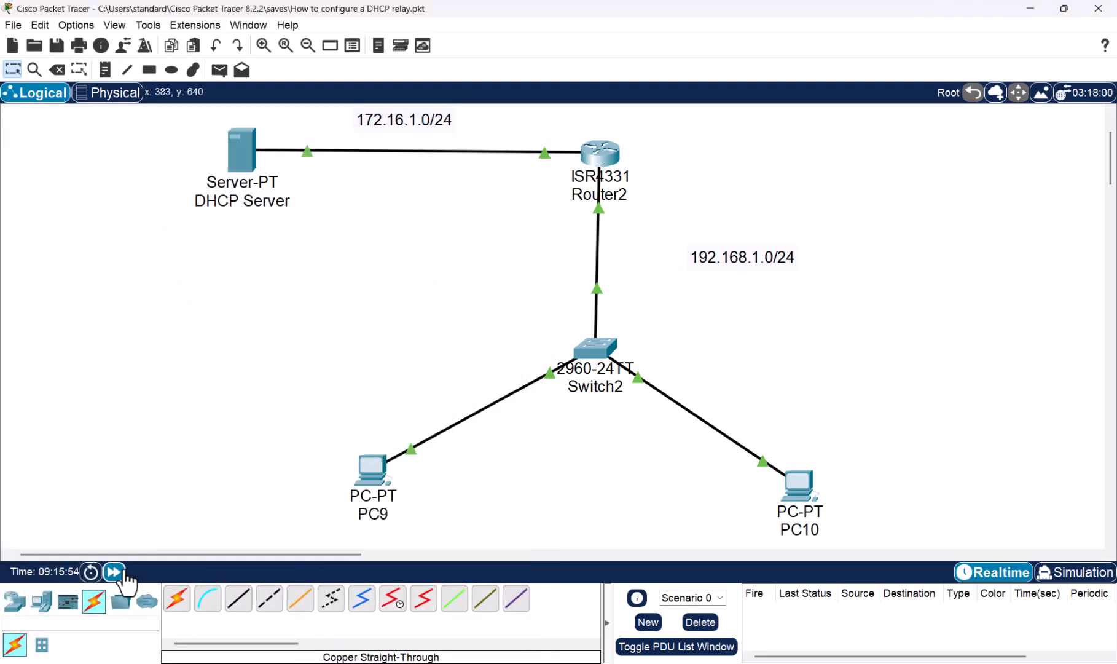
# - Fast-forward the network time and renew PC9's address by switching its IP configuration to Static and back to DHCP
pyautogui.click(124, 574)
pyautogui.click(125, 574)
pyautogui.click(370, 472)
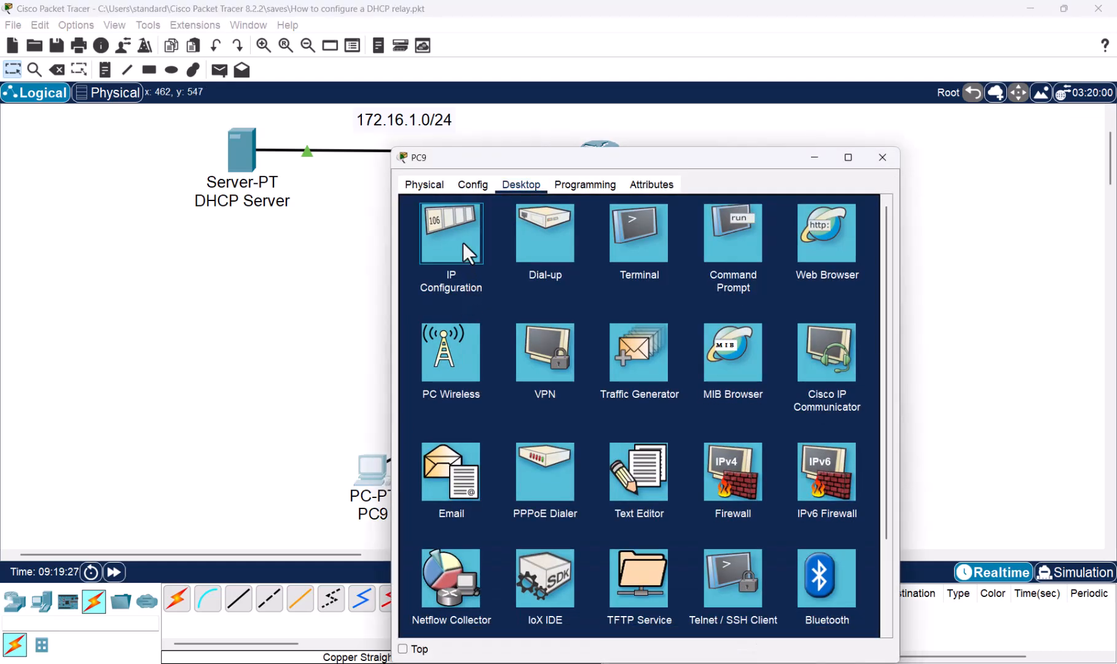
pyautogui.click(463, 241)
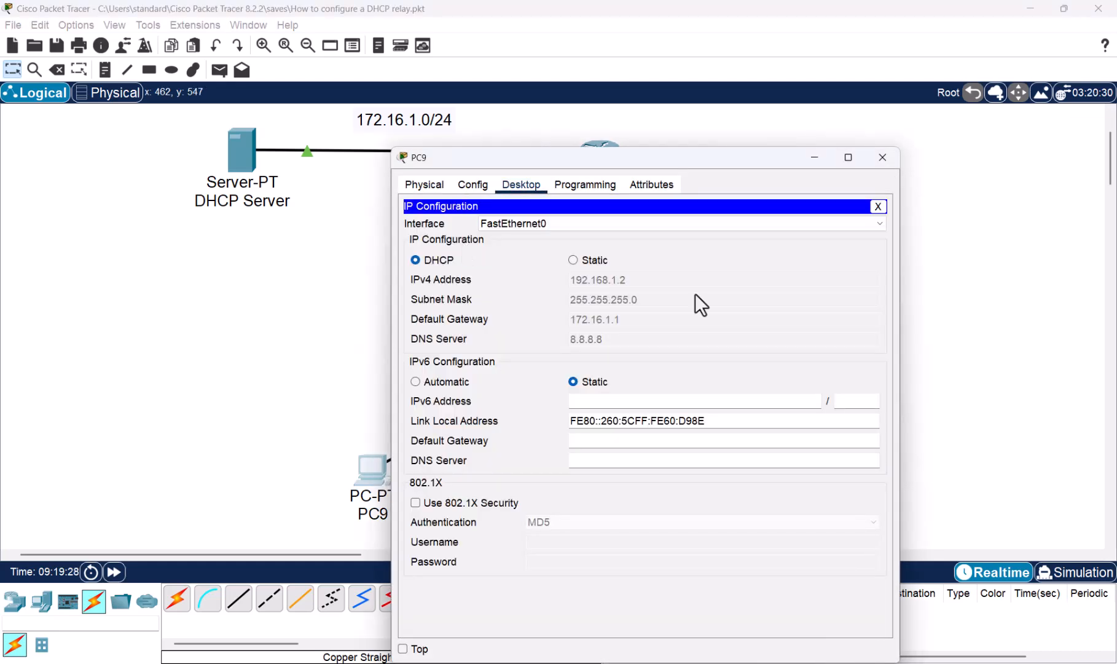
pyautogui.click(575, 258)
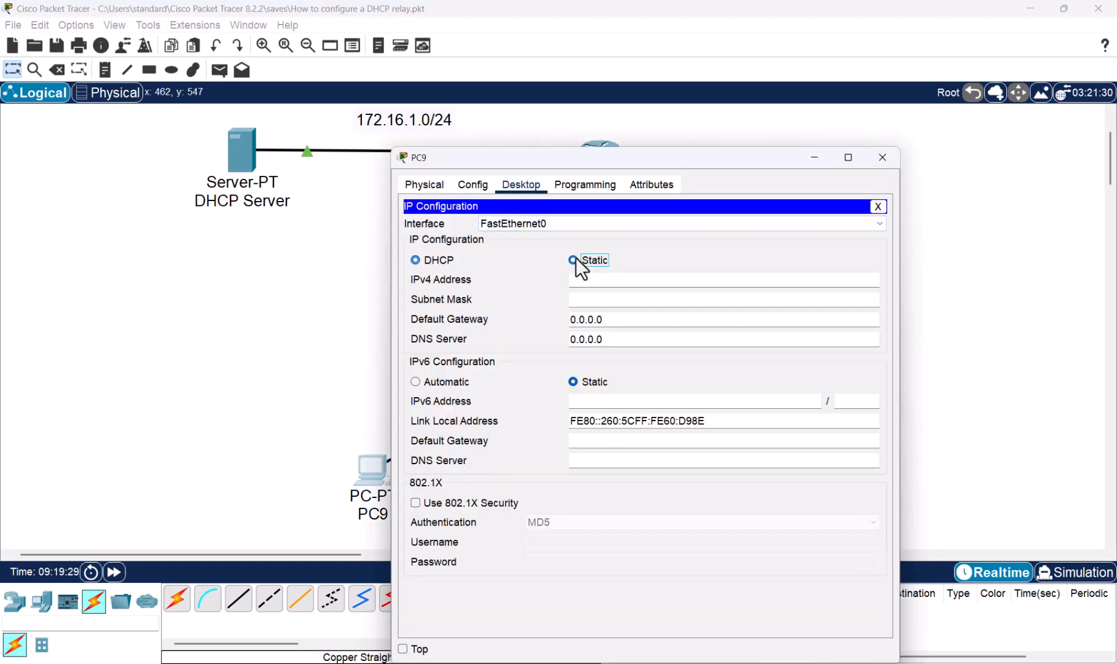
pyautogui.click(412, 259)
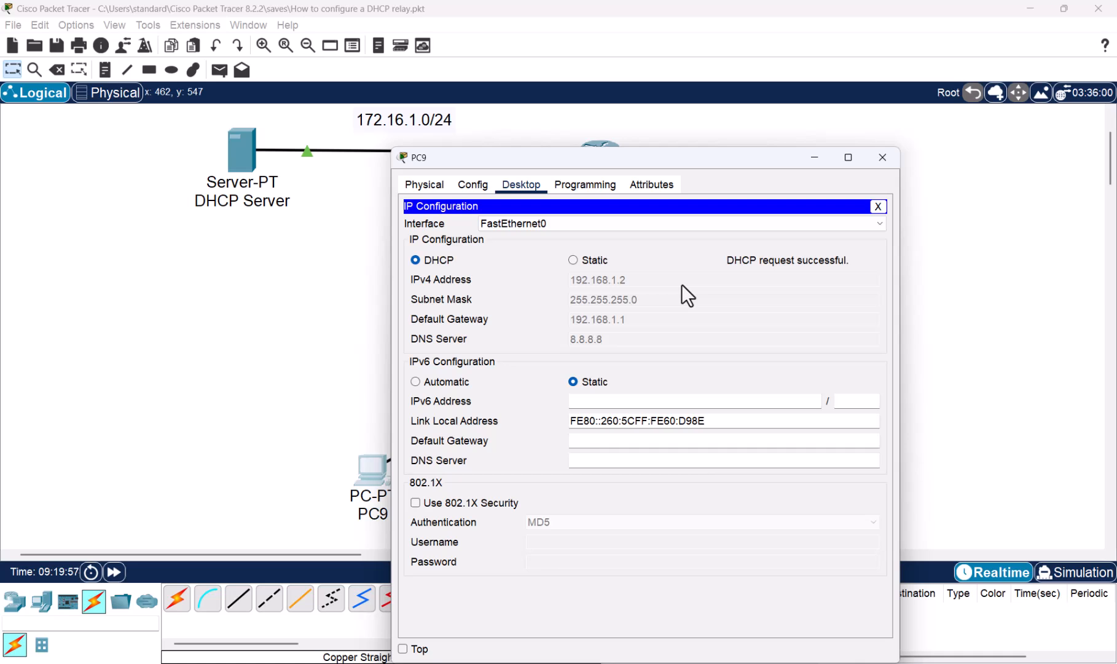
pyautogui.click(888, 161)
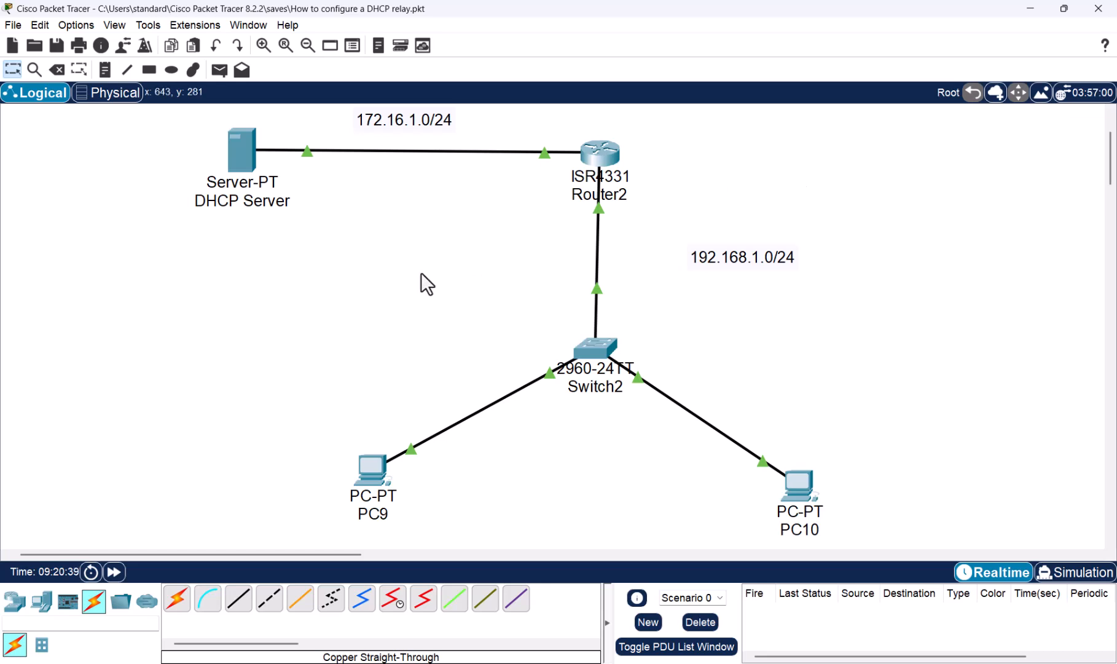
# - Enter global configuration mode on Router2's command line with en and conf t
pyautogui.click(605, 157)
pyautogui.click(680, 461)
pyautogui.press('Return')
pyautogui.press('Return')
pyautogui.press('Return')
pyautogui.press('Return')
pyautogui.press('Return')
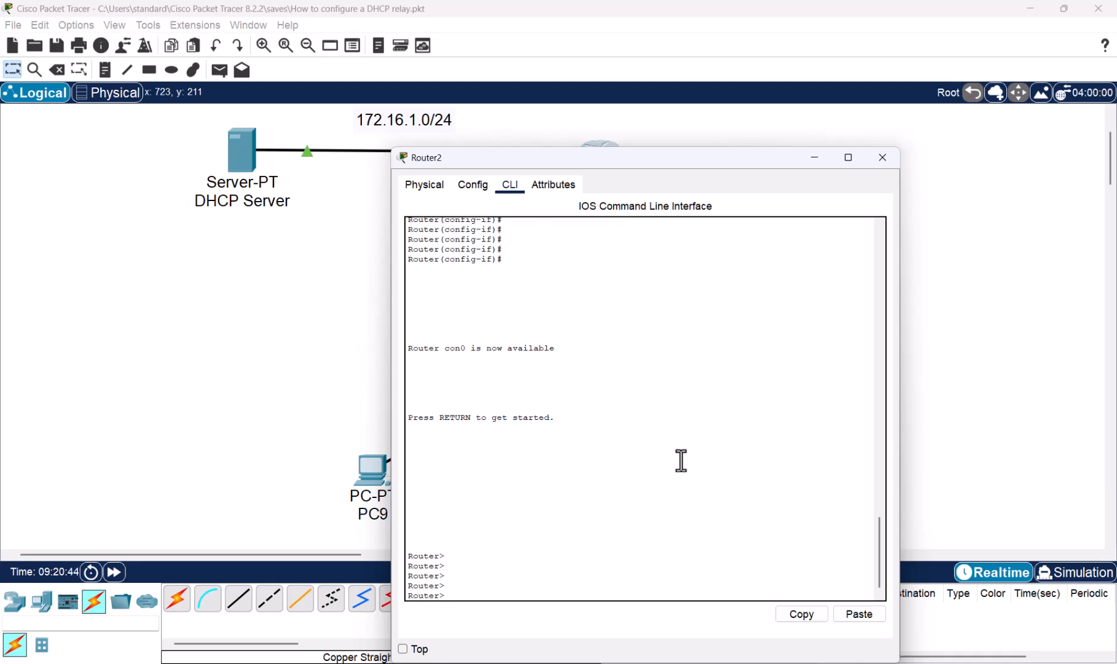
pyautogui.write('en')
pyautogui.press('Return')
pyautogui.write('conf t')
pyautogui.press('Return')
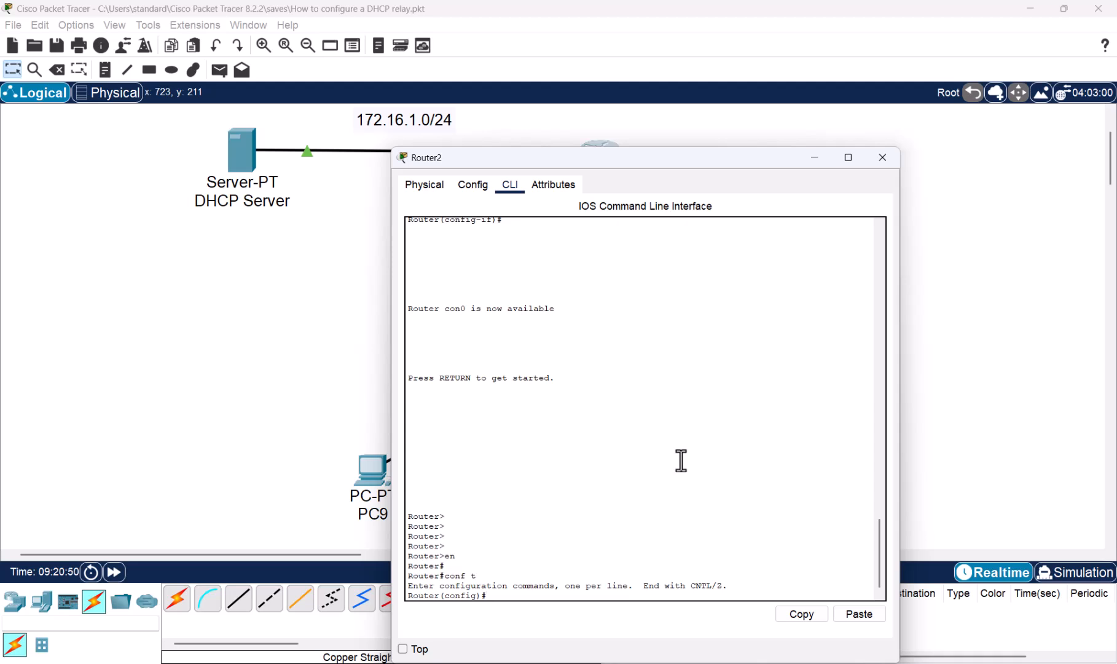
# - Disable UDP broadcast forwarding on Router2 with no ip forward-protocol udp, checking the available protocol options first
pyautogui.write('i')
pyautogui.press('BackSpace')
pyautogui.write('no ip for')
pyautogui.press('Tab')
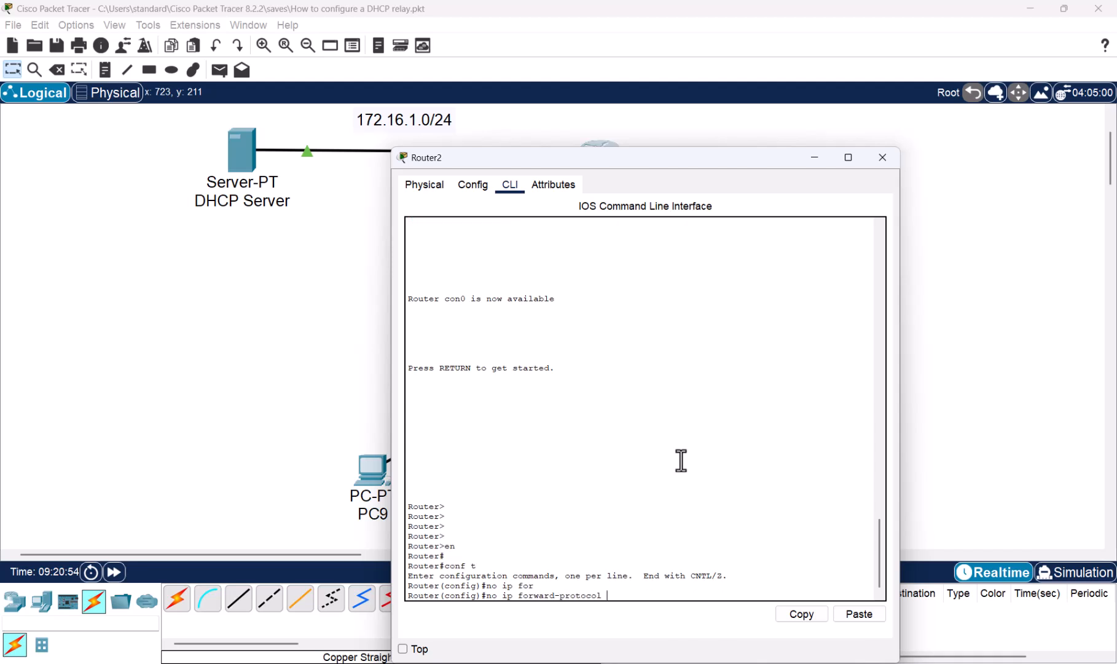
pyautogui.write('?')
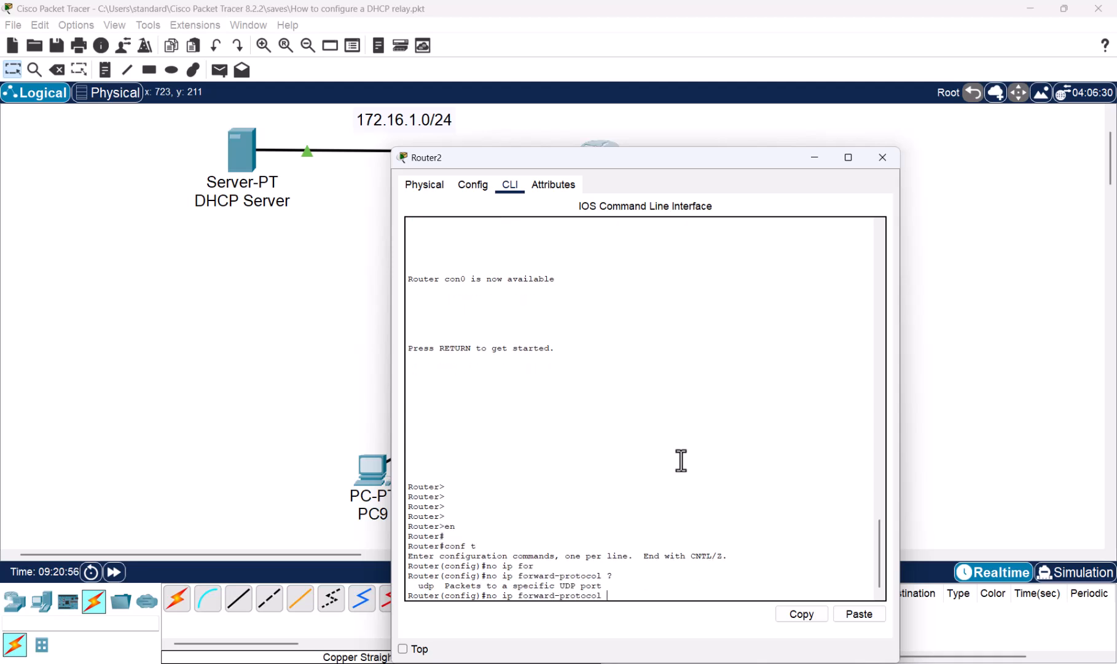
pyautogui.write('udp')
pyautogui.press('Return')
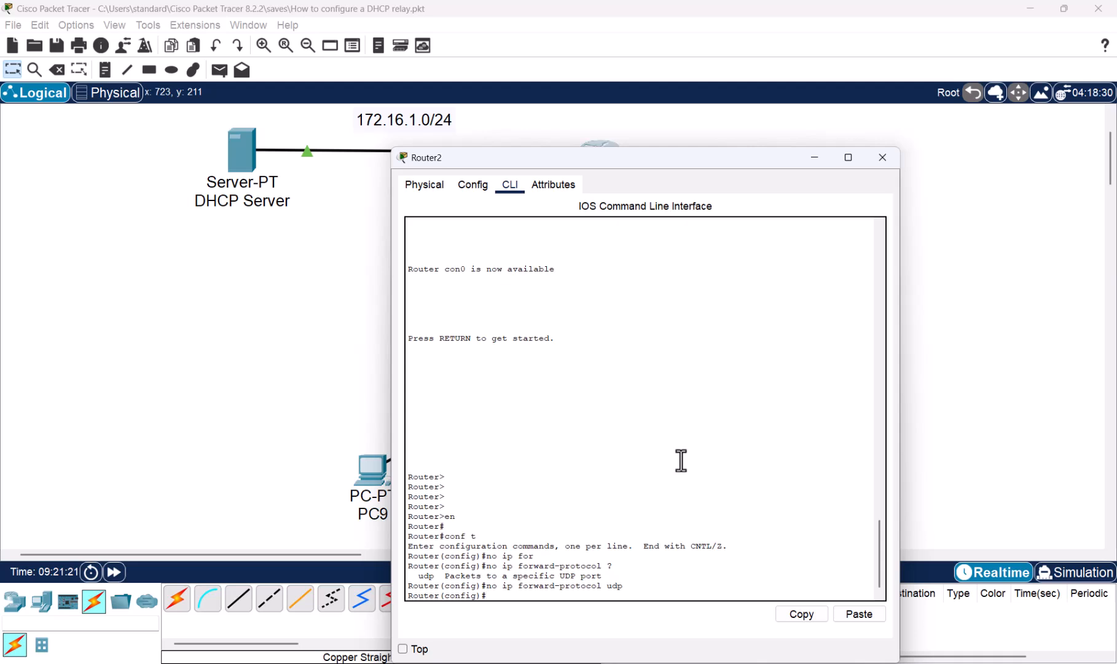
# - Fast-forward the network time, switch PC10's IP configuration to DHCP and close its window
pyautogui.click(96, 319)
pyautogui.click(113, 572)
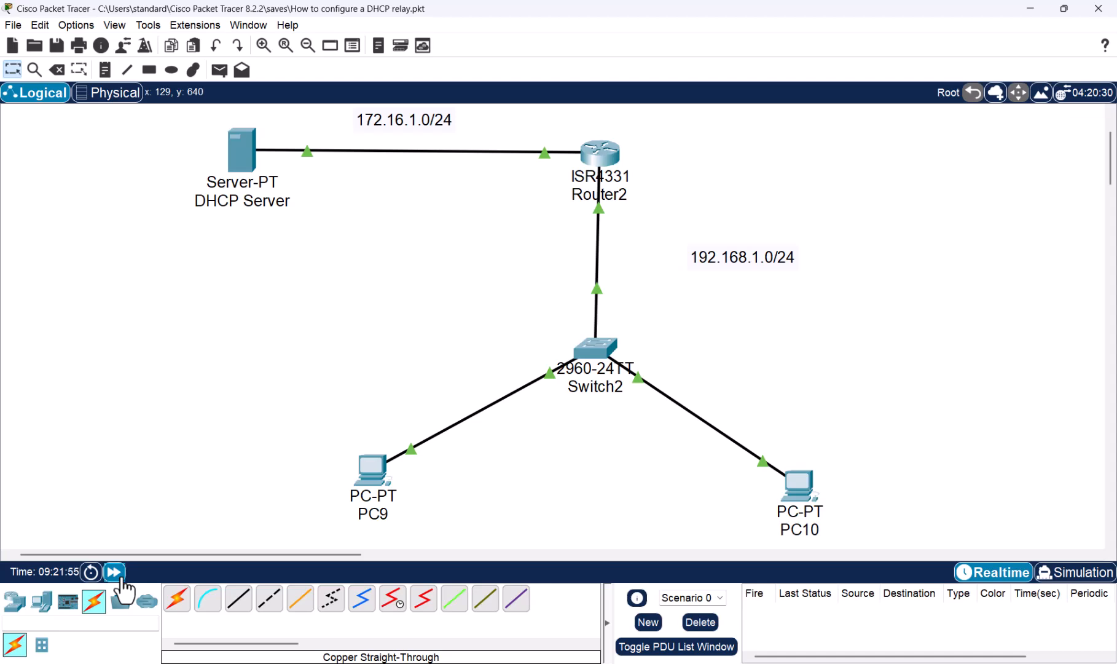
pyautogui.click(790, 494)
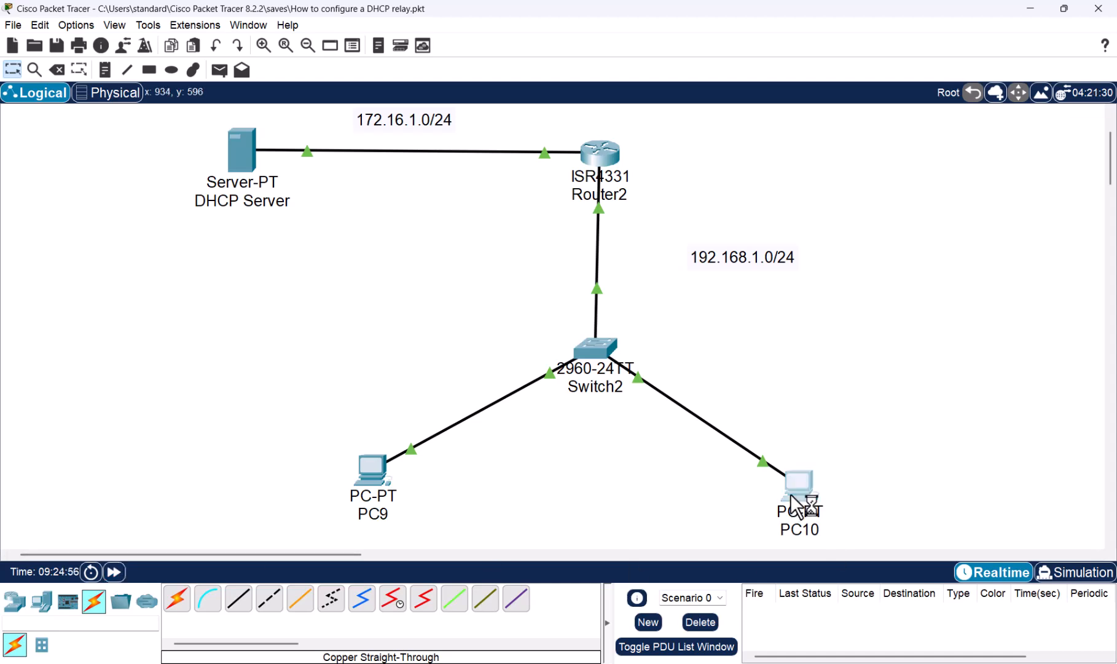
pyautogui.click(540, 182)
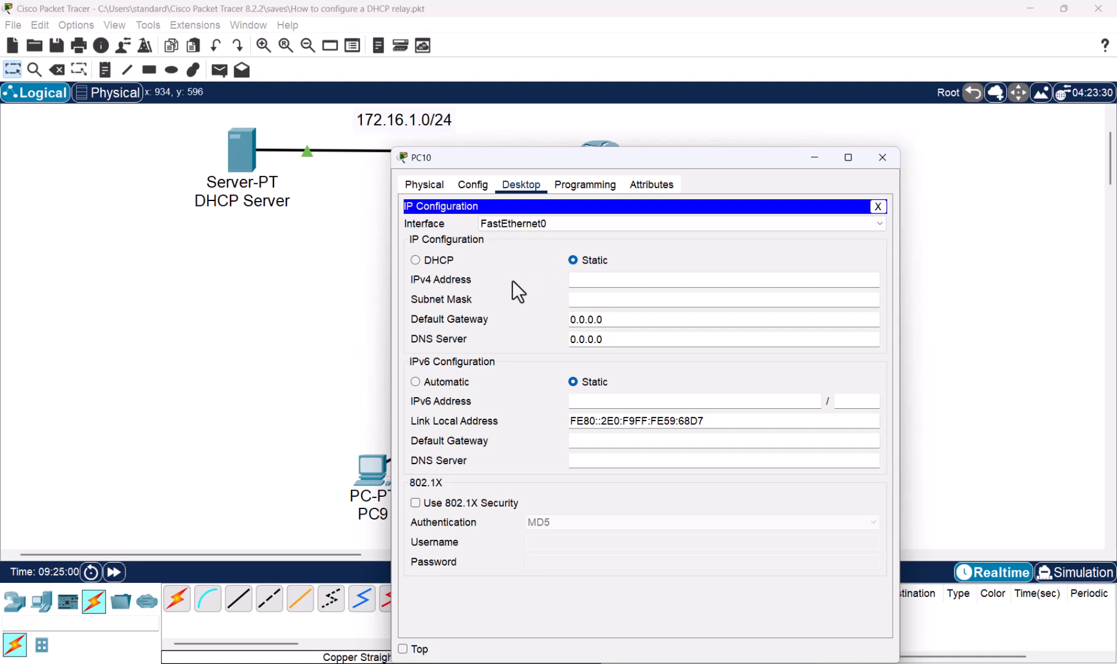
pyautogui.click(416, 259)
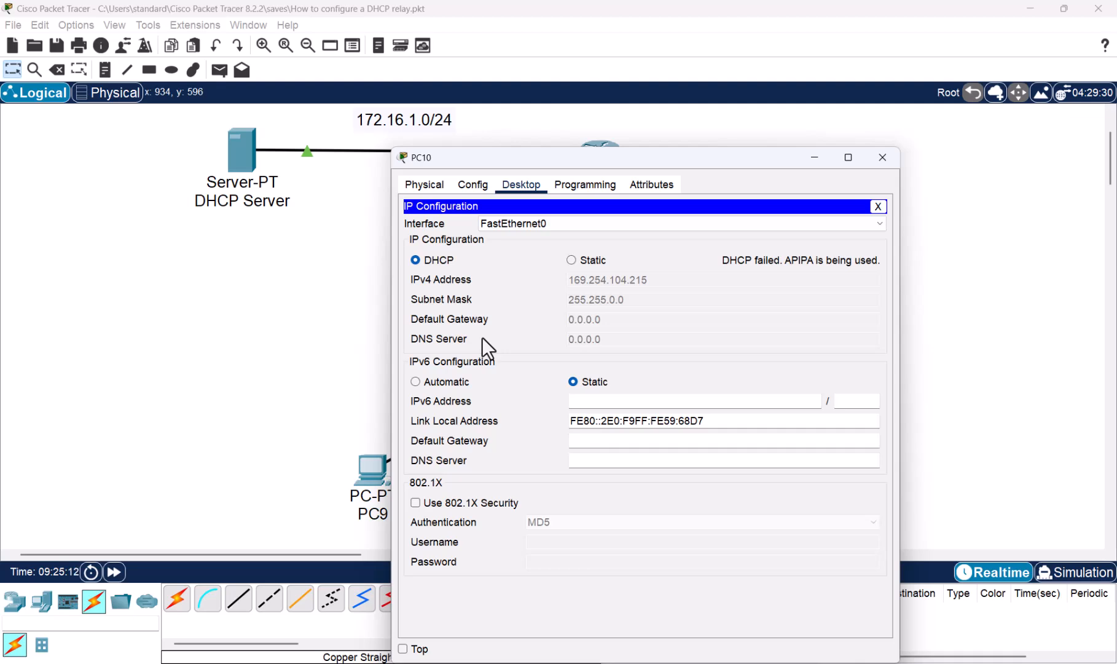
pyautogui.click(888, 159)
# - Enable DHCP forwarding on Router2 by entering ip forward-protocol udp 67 and ip forward-protocol udp 68
pyautogui.click(597, 158)
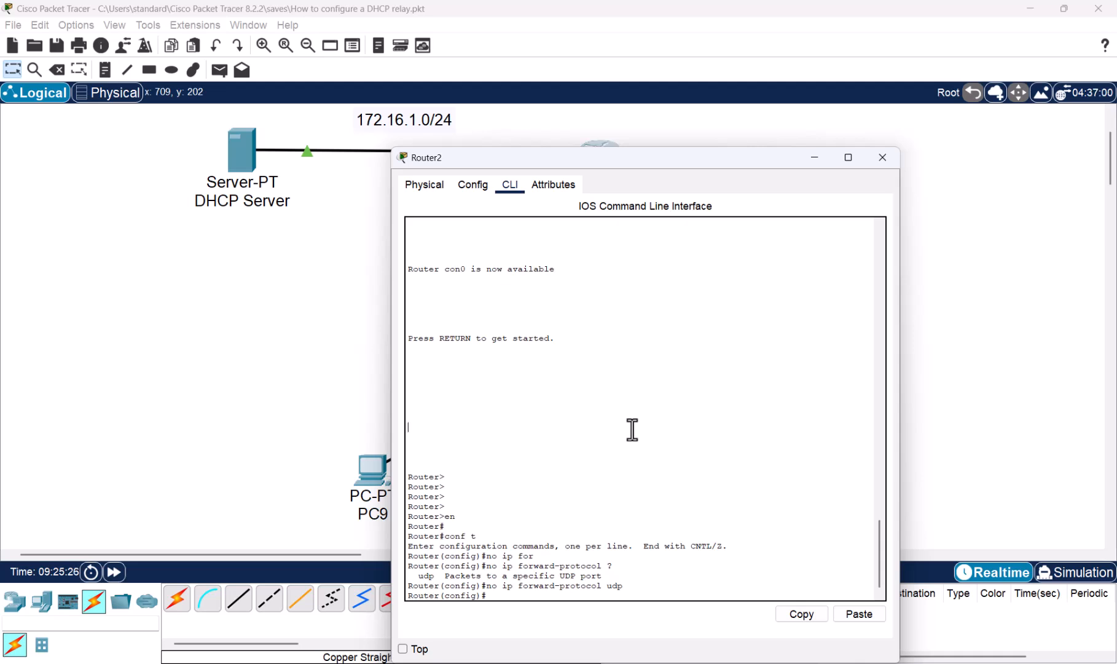
pyautogui.write('ip fofr')
pyautogui.press('Tab')
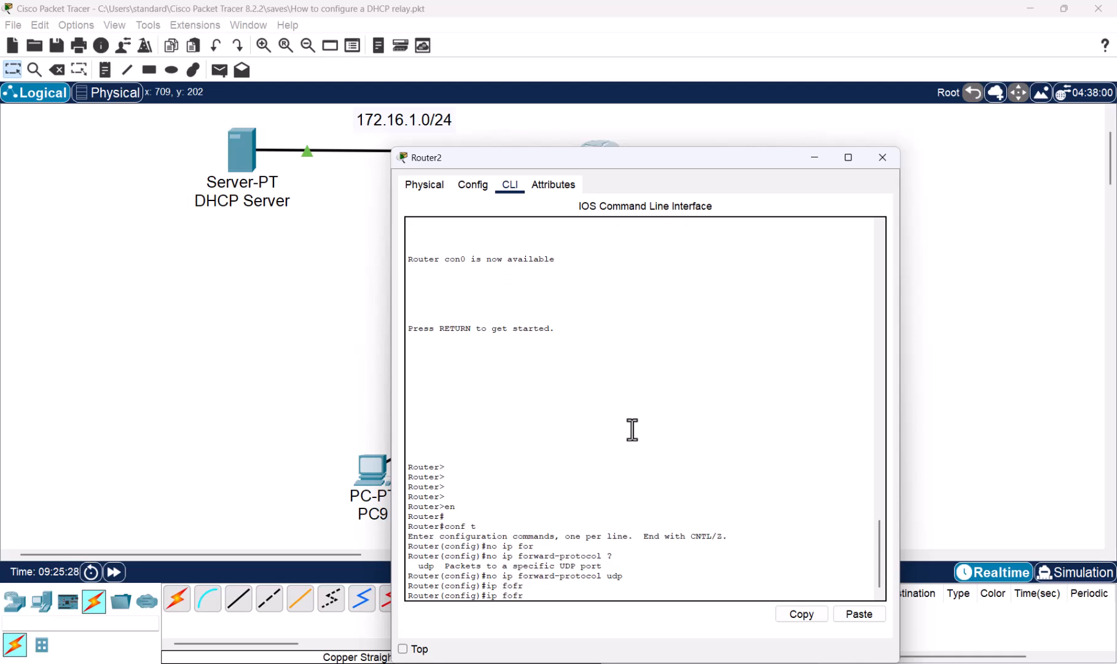
pyautogui.press('Tab')
pyautogui.write('?')
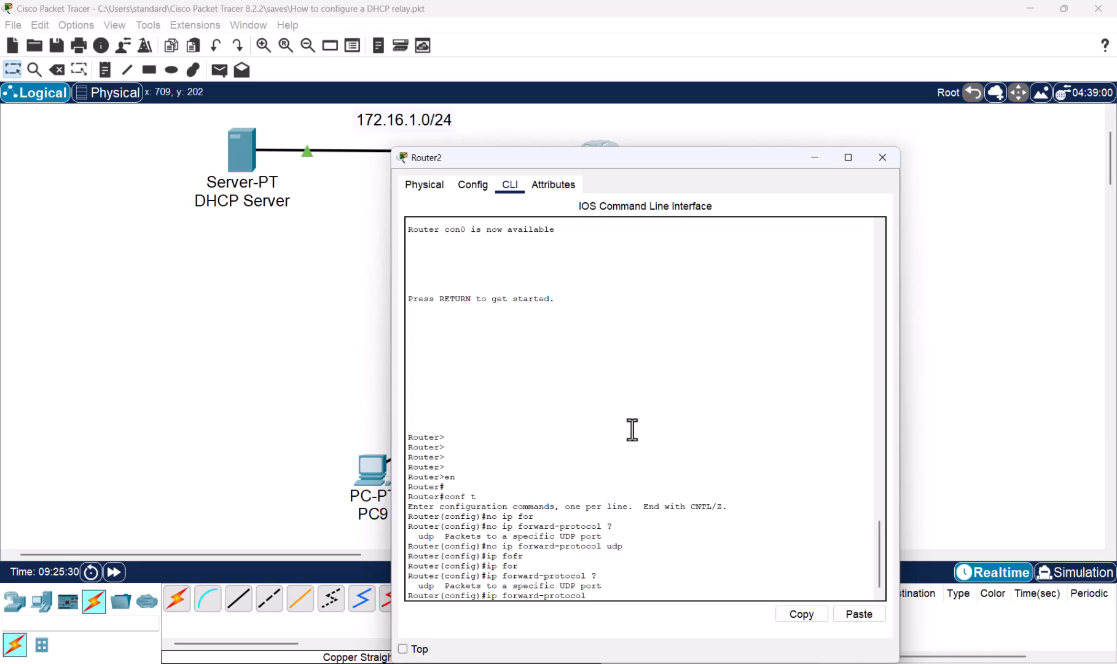
pyautogui.write('udp')
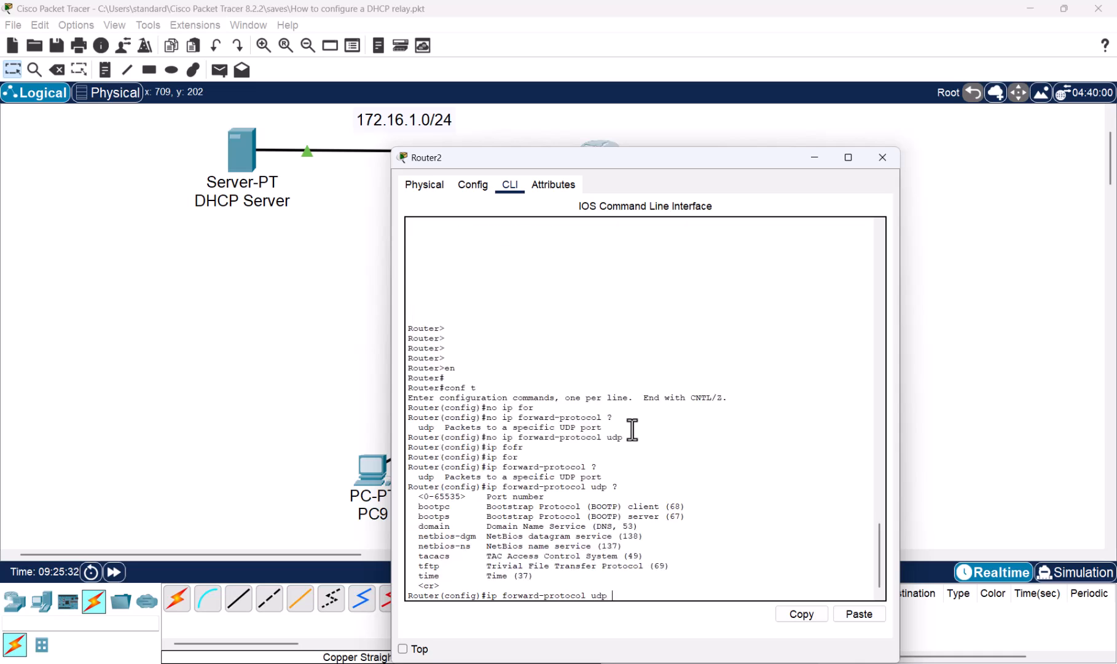
pyautogui.write(' ?67')
pyautogui.press('Return')
pyautogui.press('Up')
pyautogui.press('BackSpace')
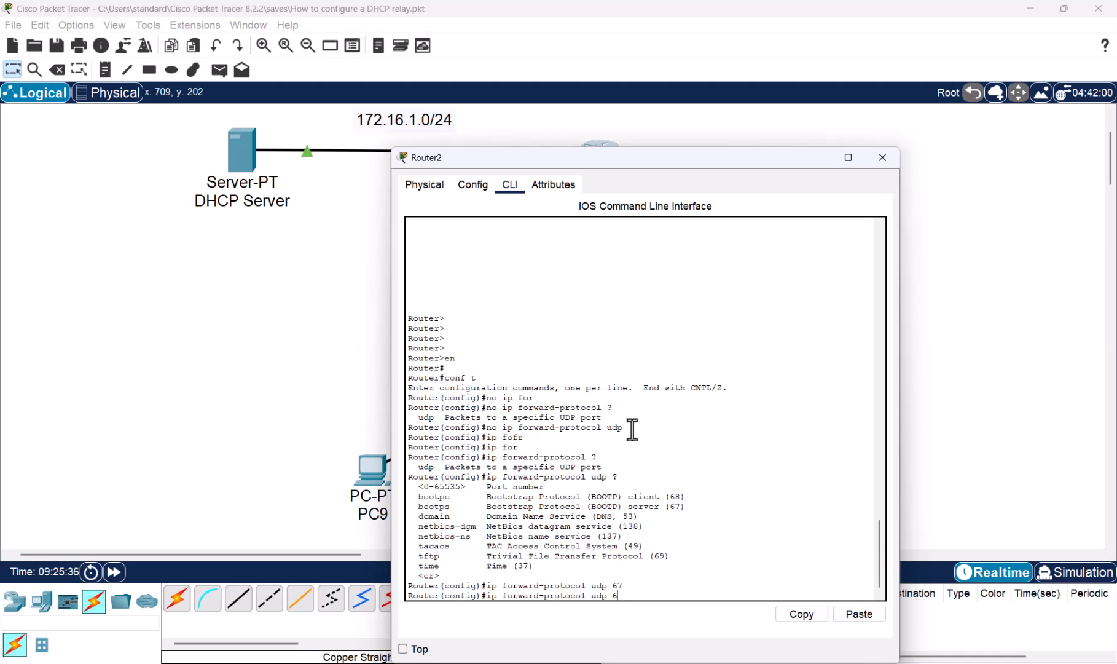
pyautogui.write('8')
pyautogui.press('Return')
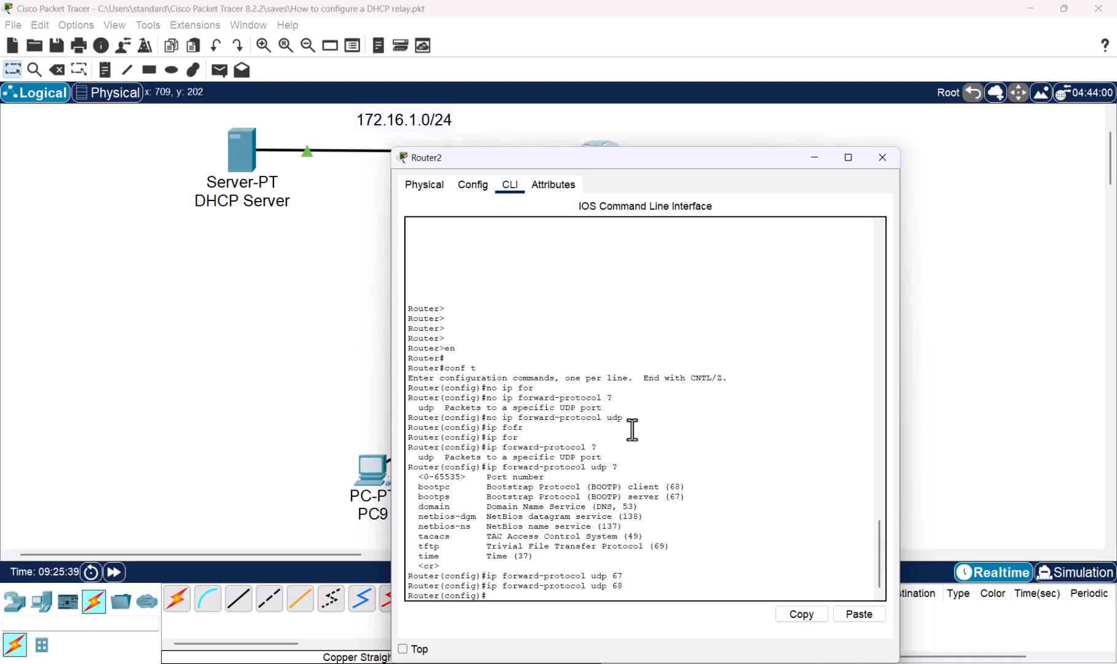
# - Save Router2's UDP forwarding configuration with do wr mem and close the router window
pyautogui.write('do wr mem')
pyautogui.press('Return')
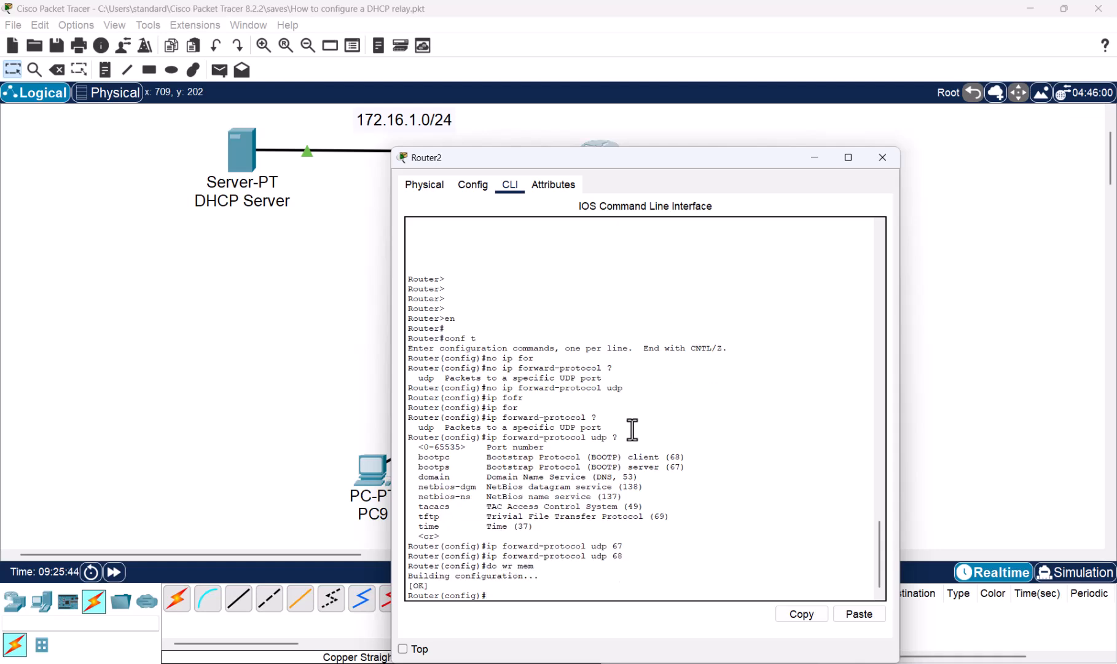
pyautogui.hotkey('alt', 'F4')
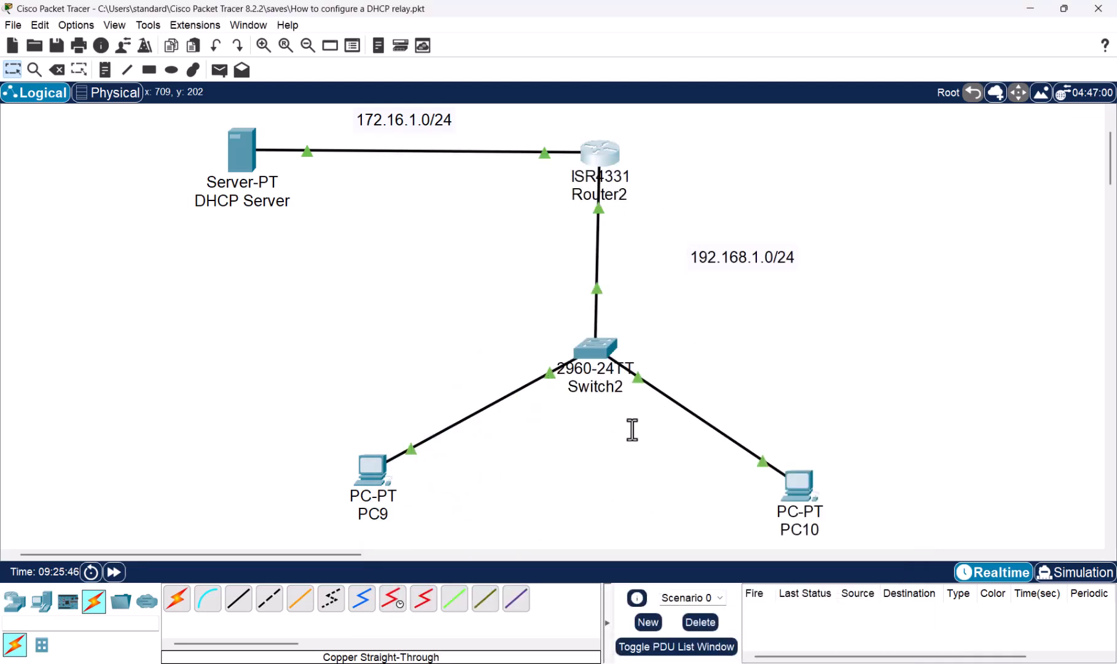
# - Fast-forward the network time and check the IP configuration PC10 receives through DHCP
pyautogui.click(115, 573)
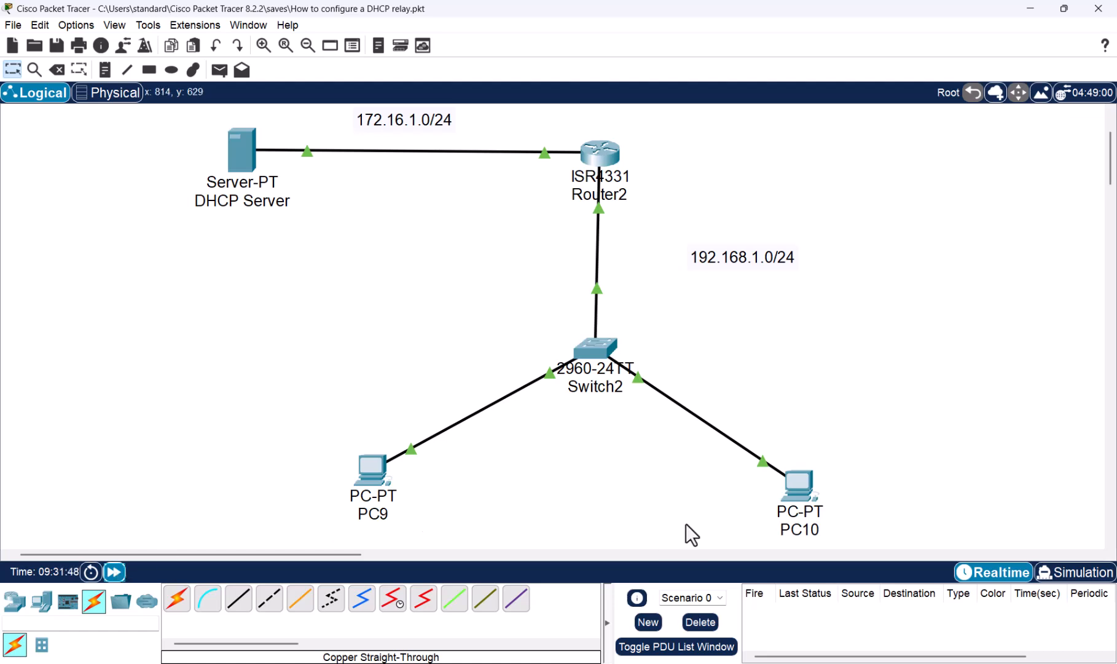
pyautogui.click(796, 486)
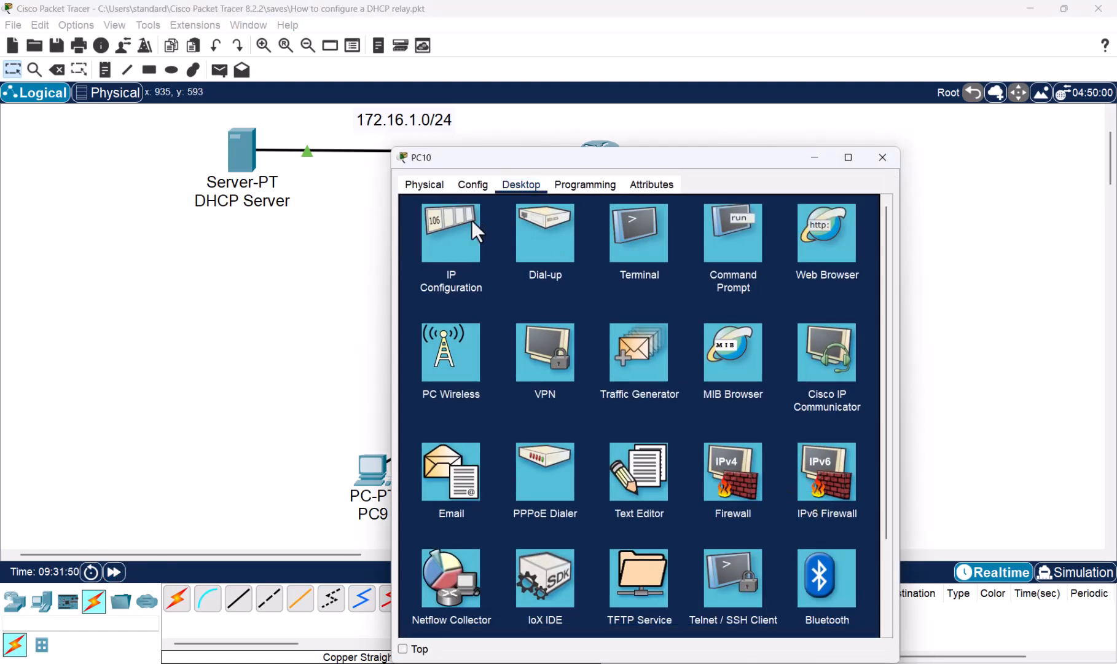
pyautogui.click(449, 224)
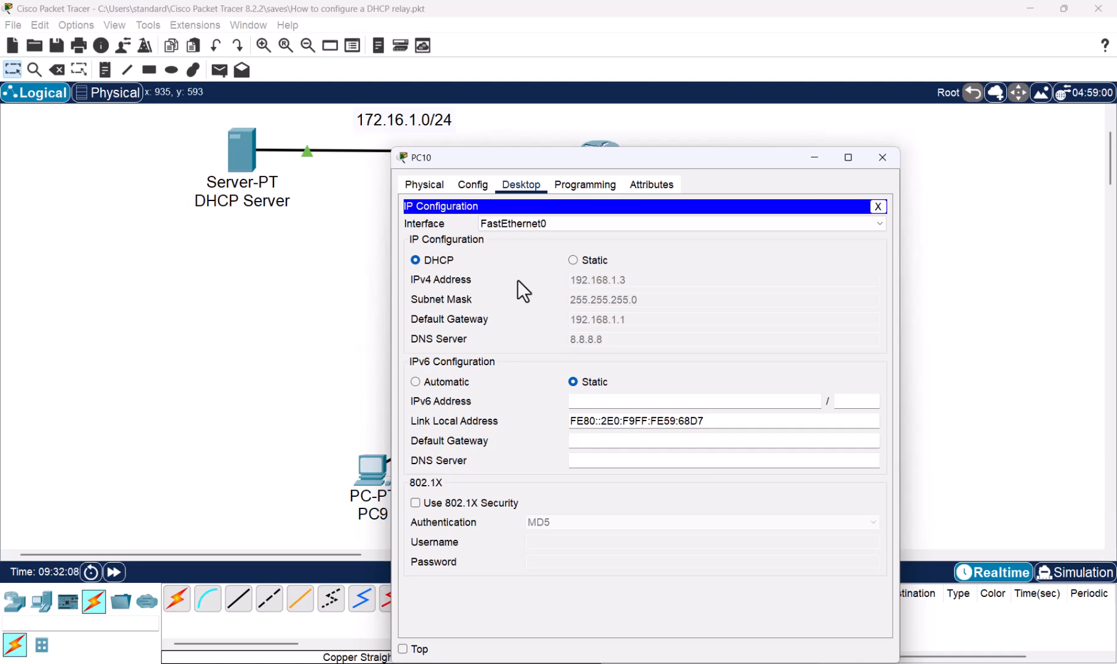
pyautogui.click(885, 159)
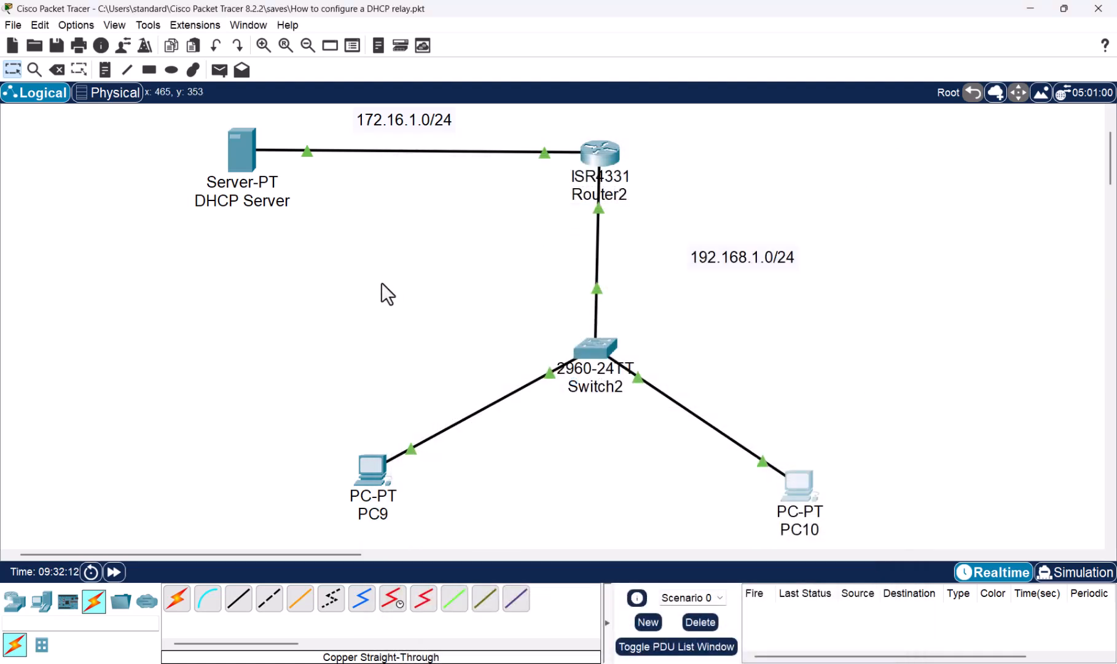